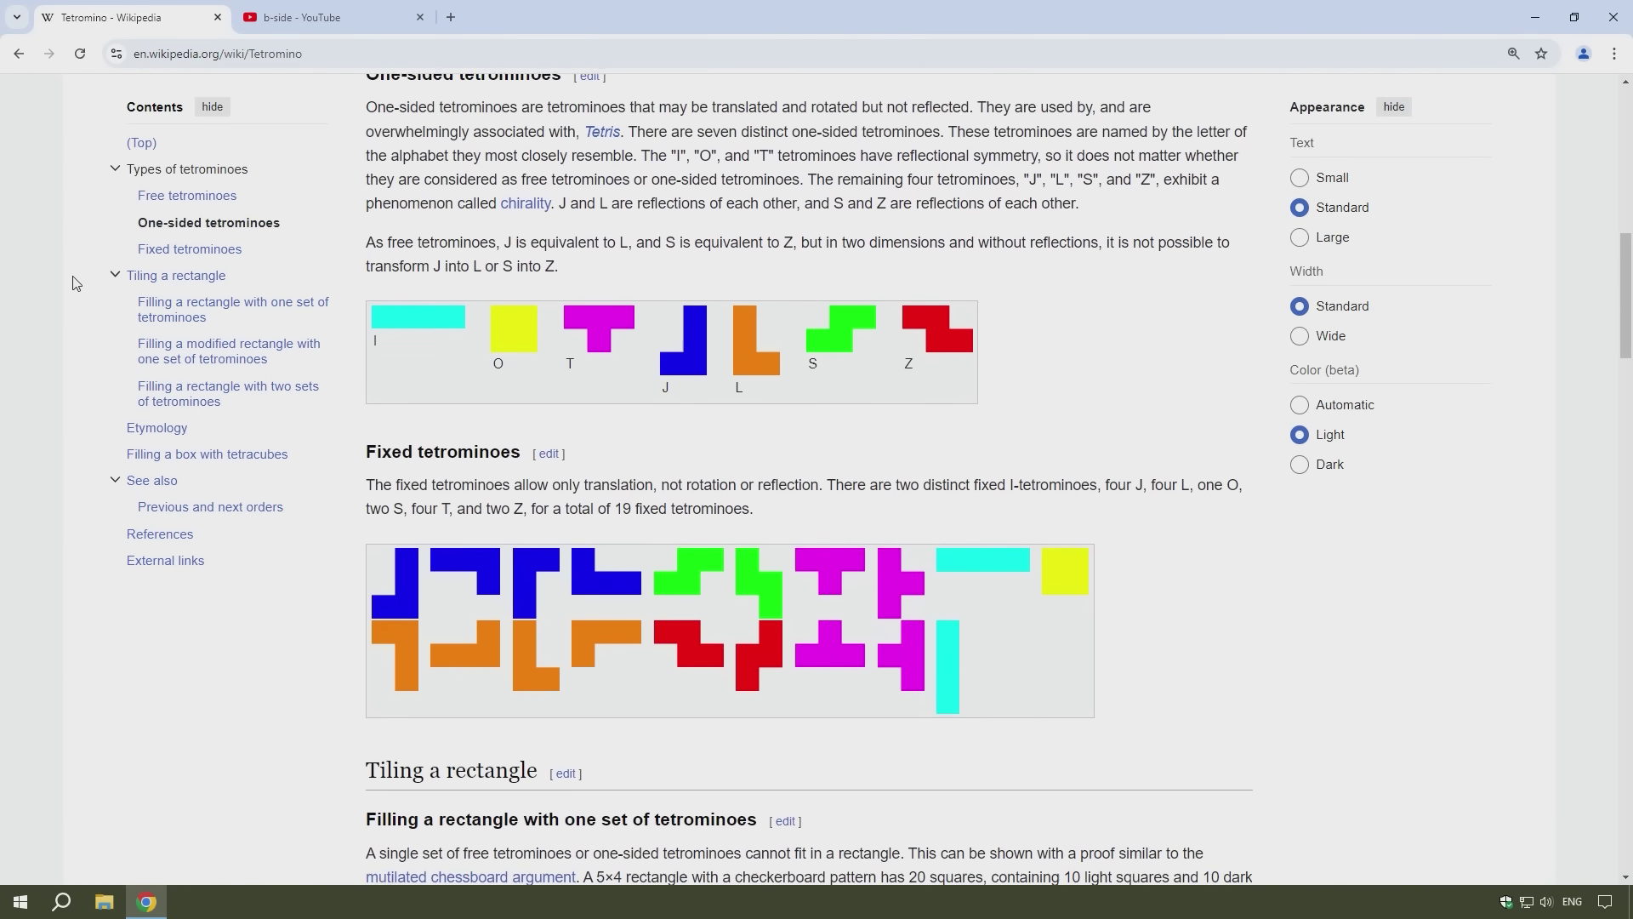
pyautogui.scroll(-5, 73, 282)
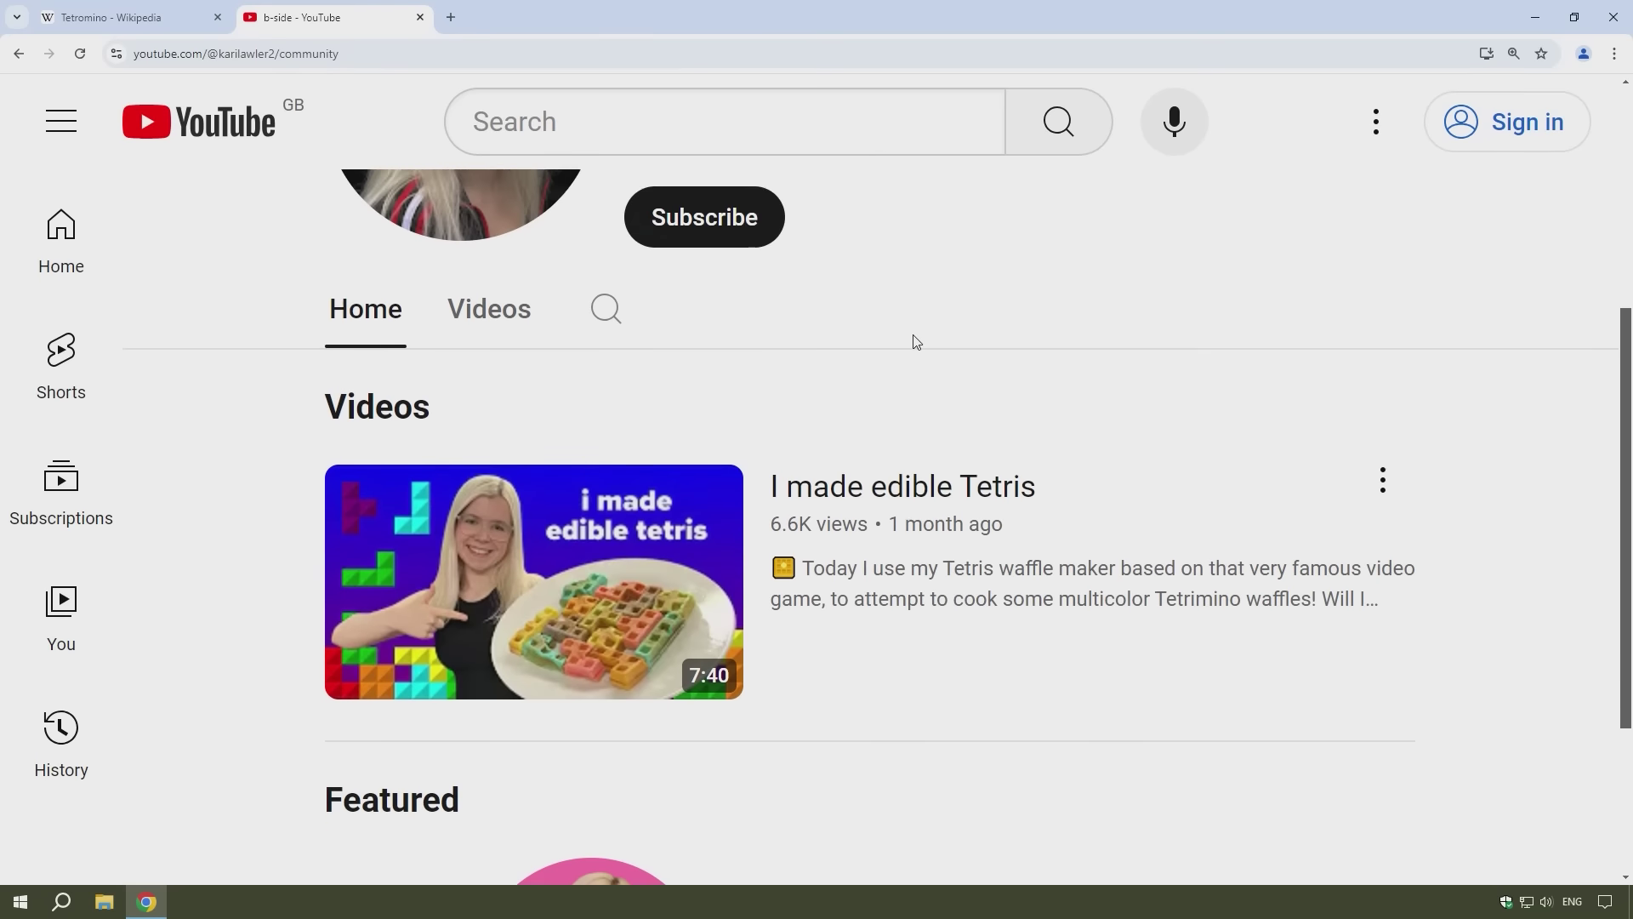
# Step: Scroll to bring the J.png tetromino image into view beside the blank design
pyautogui.scroll(-2, 914, 335)
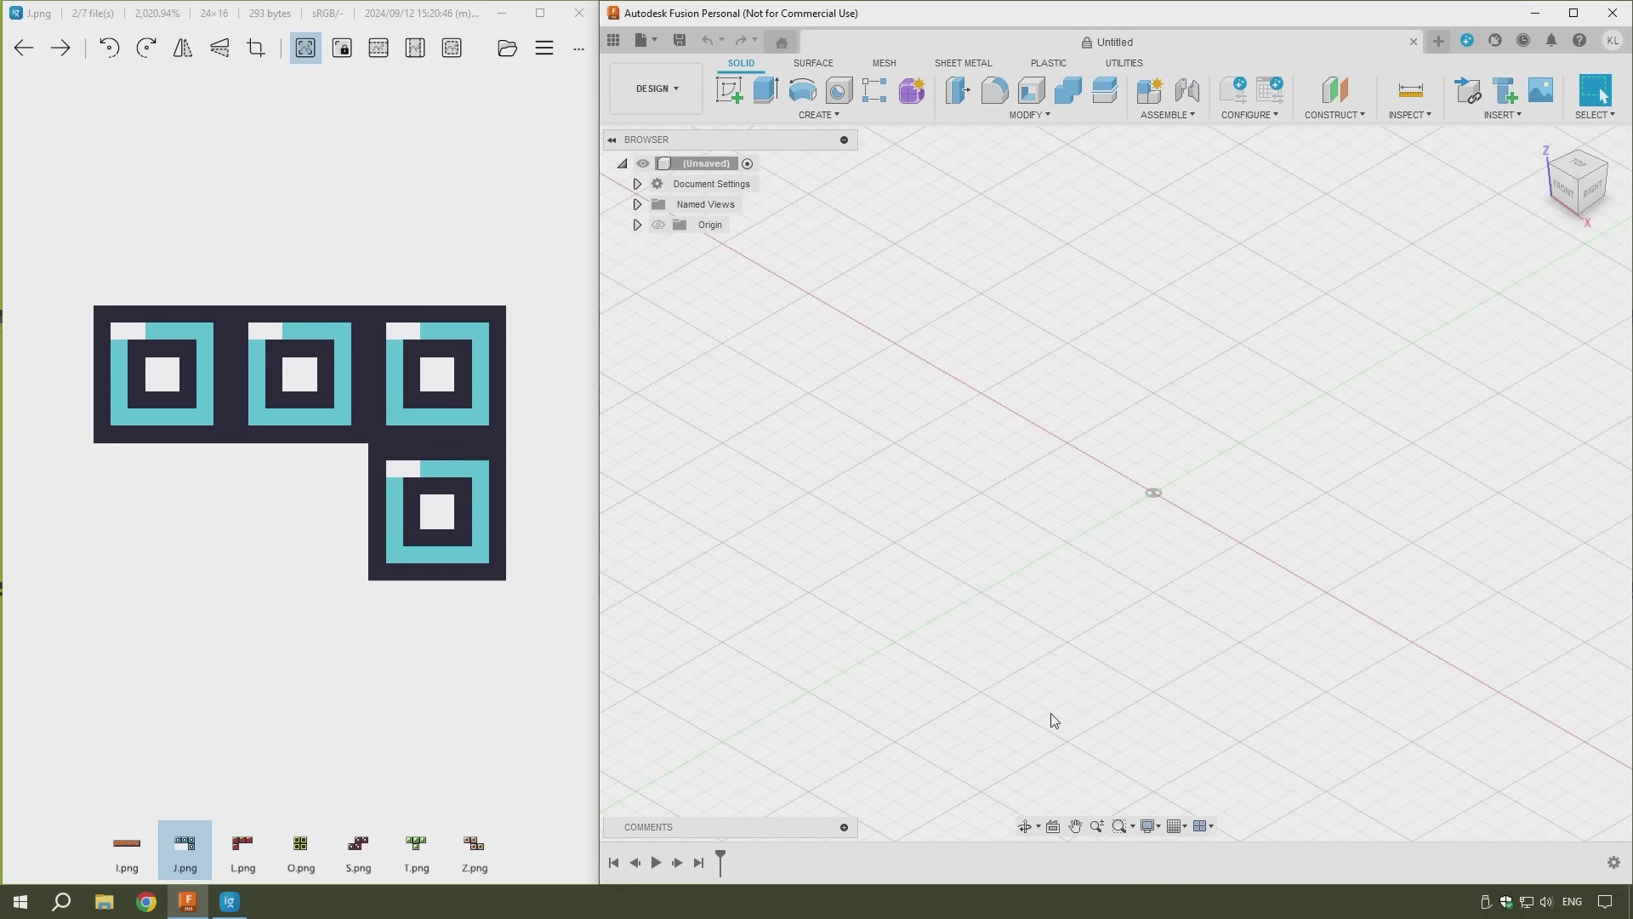
# Step: Set the grid to Fixed with 16 mm major spacing and pan to shift the origin
pyautogui.click(1178, 826)
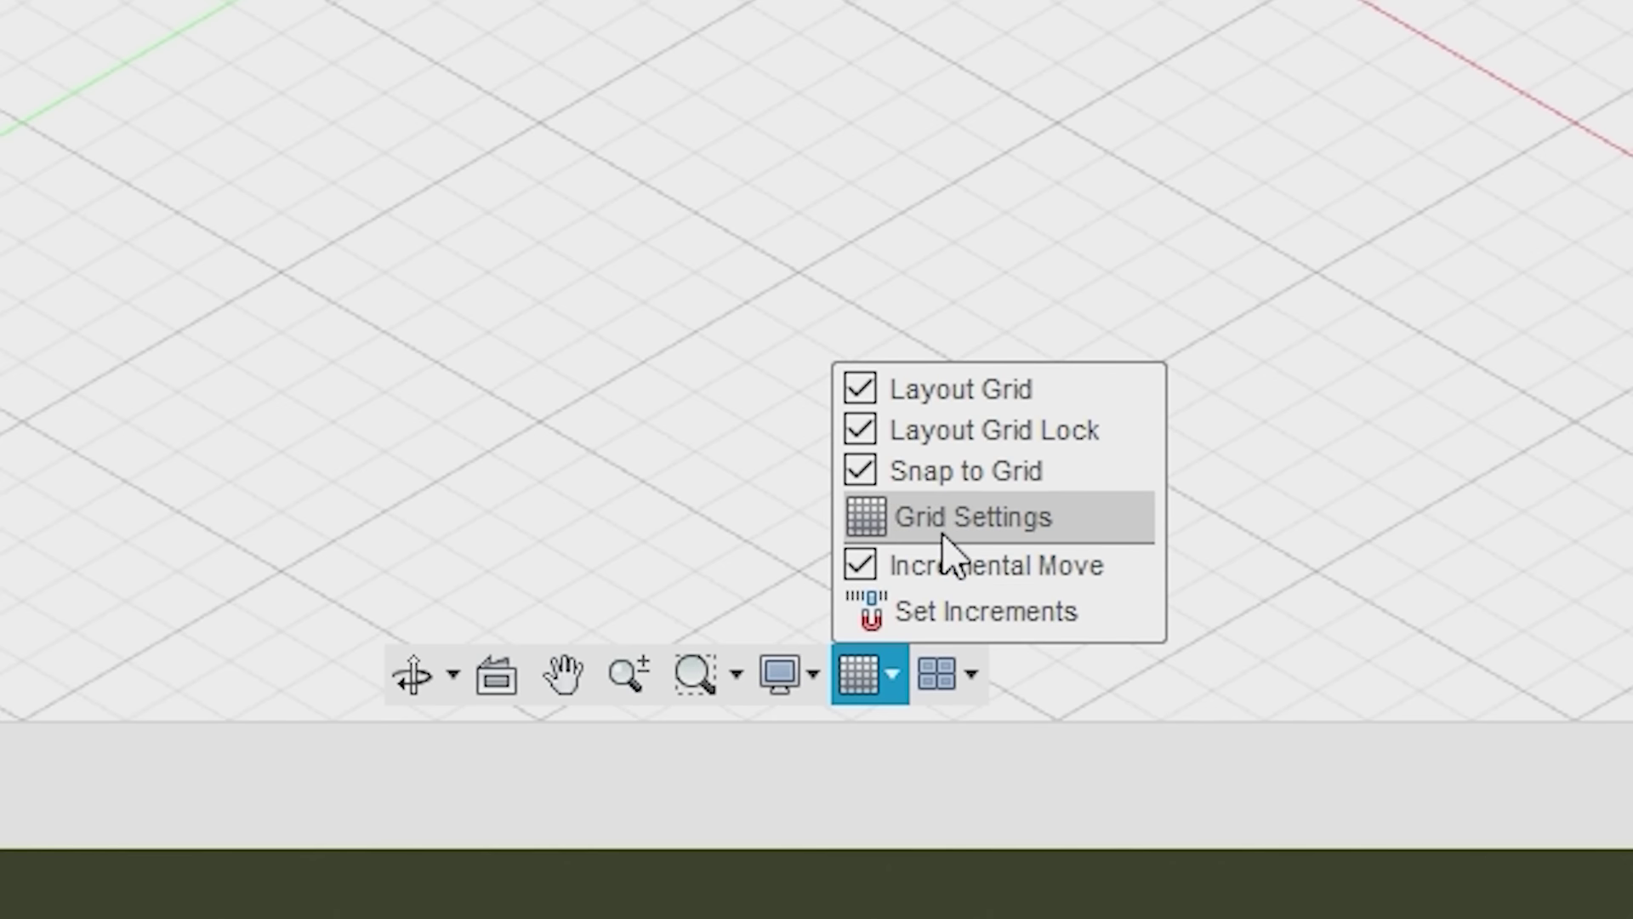
pyautogui.click(1198, 784)
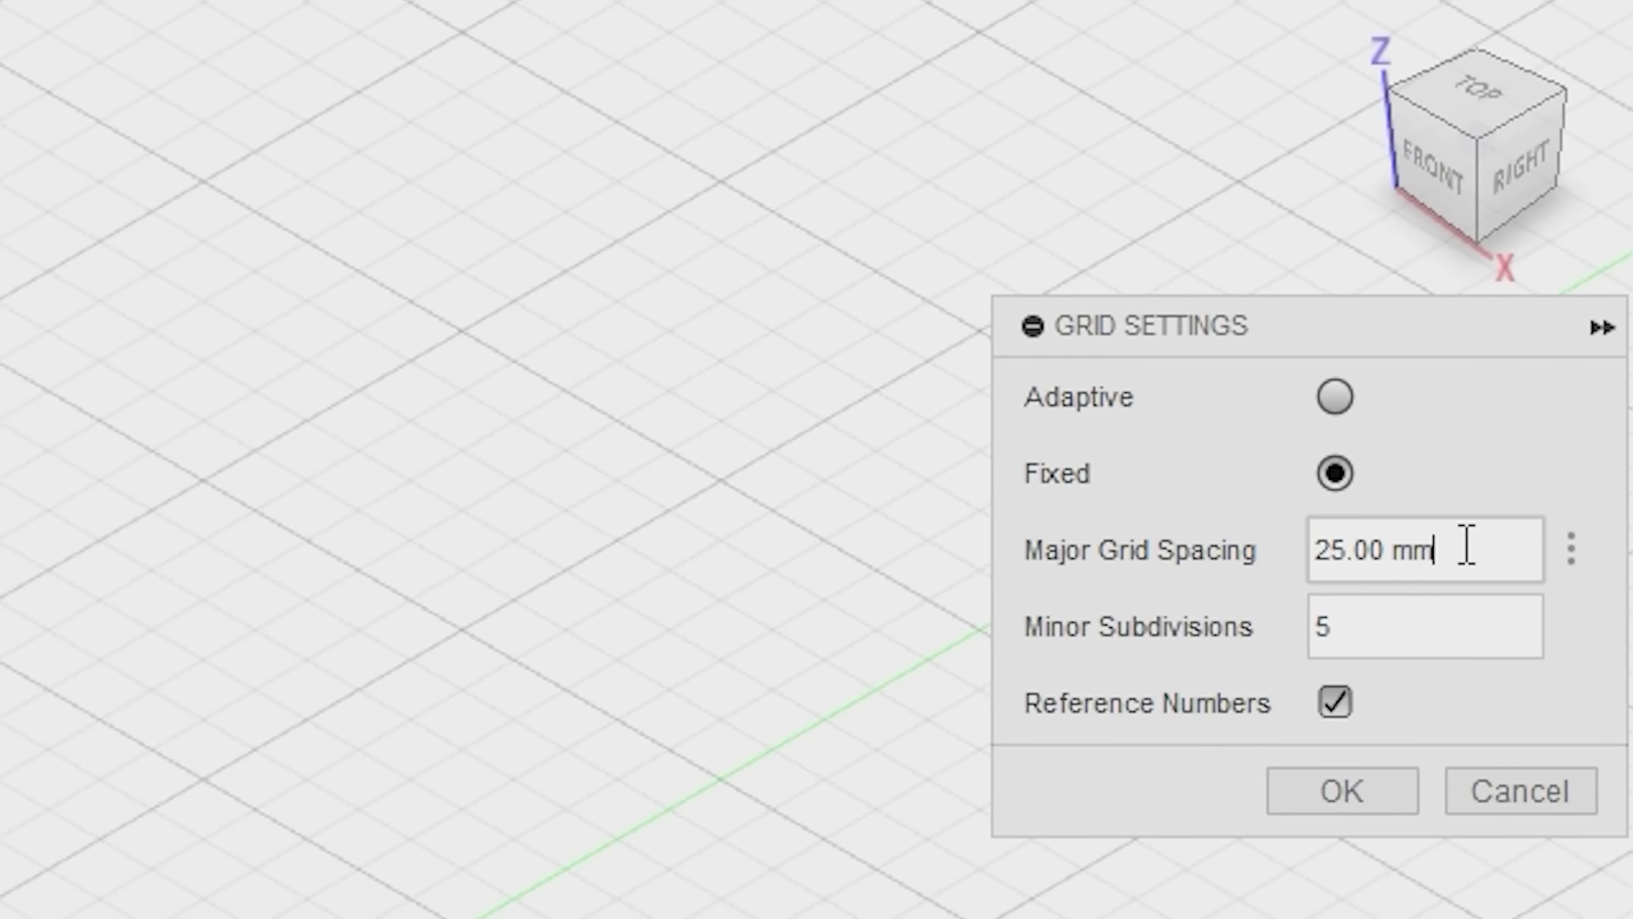
pyautogui.moveTo(1393, 551); pyautogui.dragTo(1239, 554)
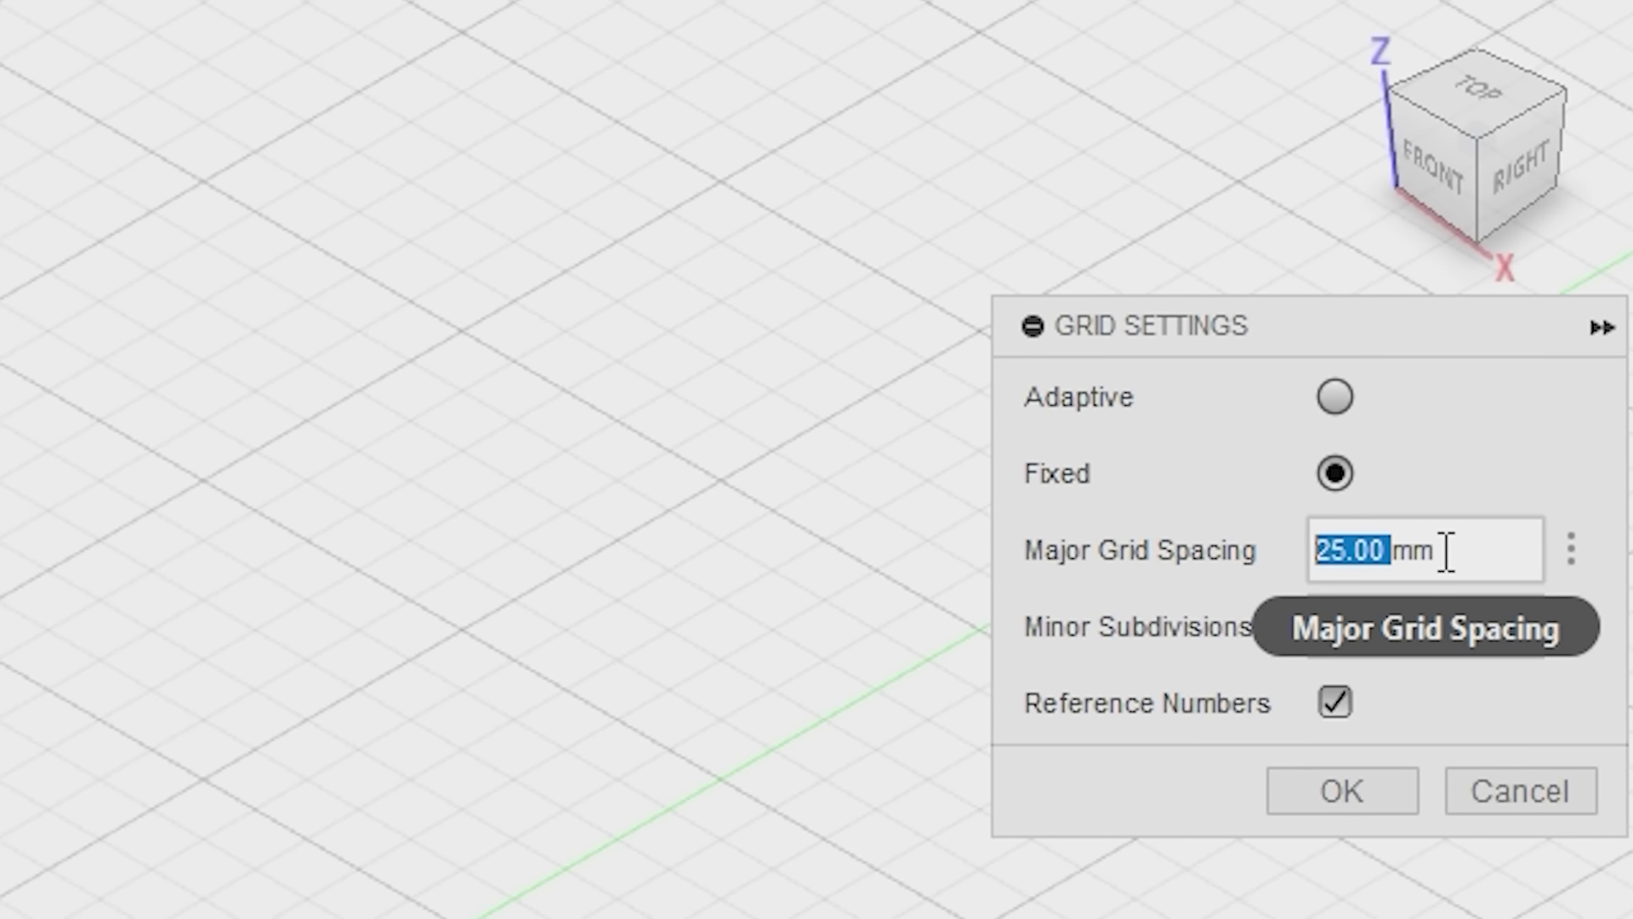
pyautogui.moveTo(1446, 551); pyautogui.dragTo(1248, 553)
pyautogui.write('16')
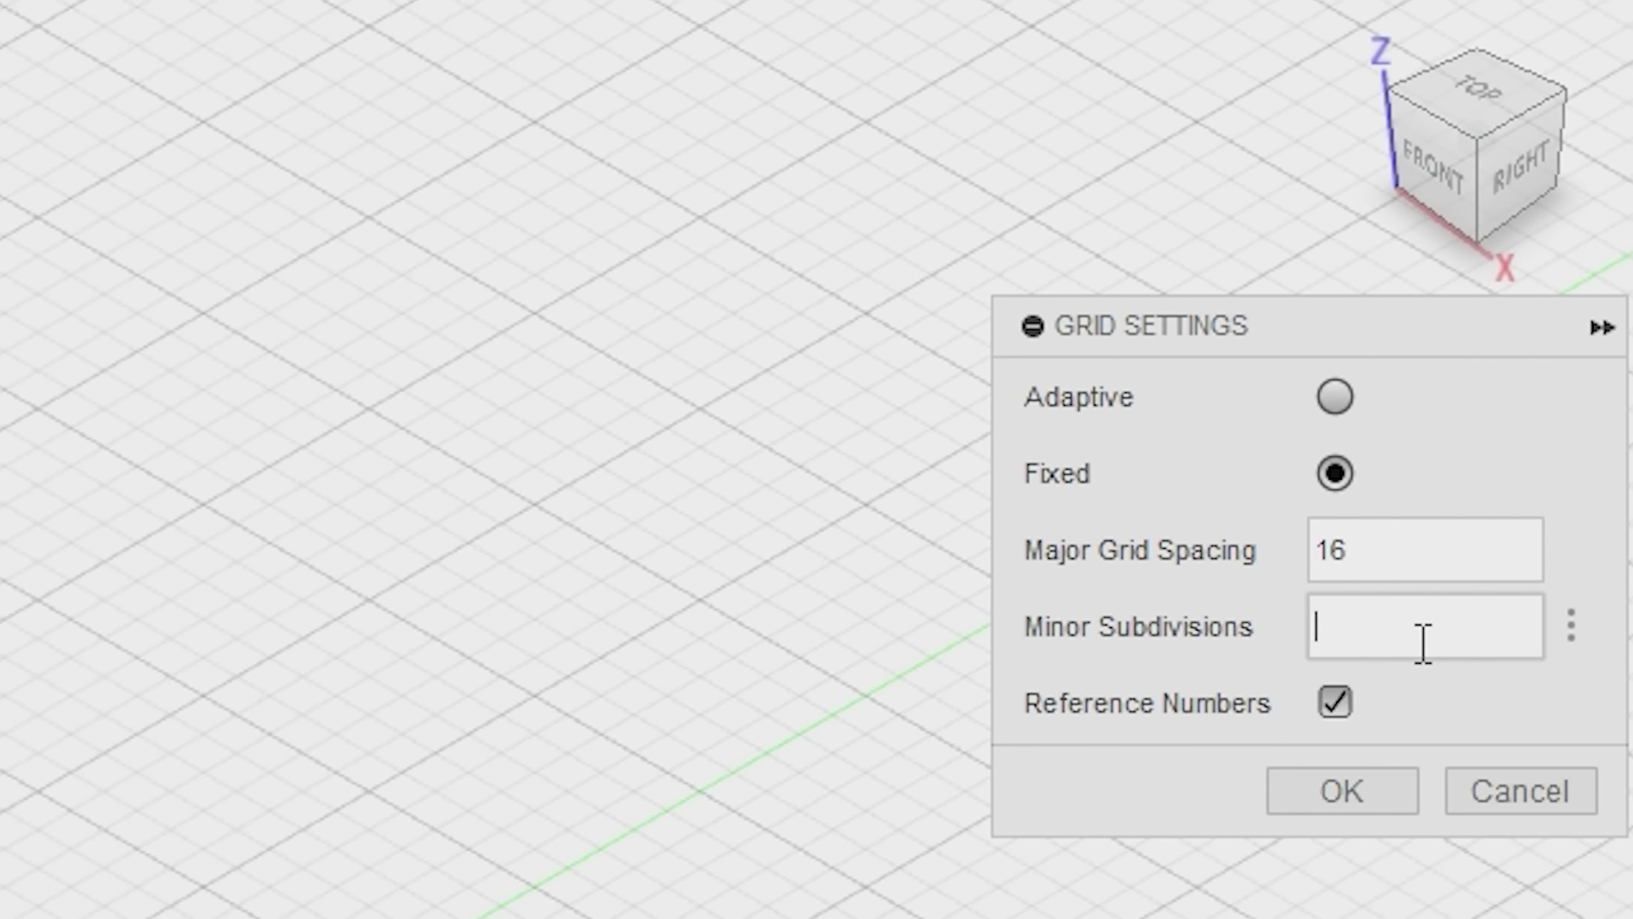
pyautogui.click(1365, 792)
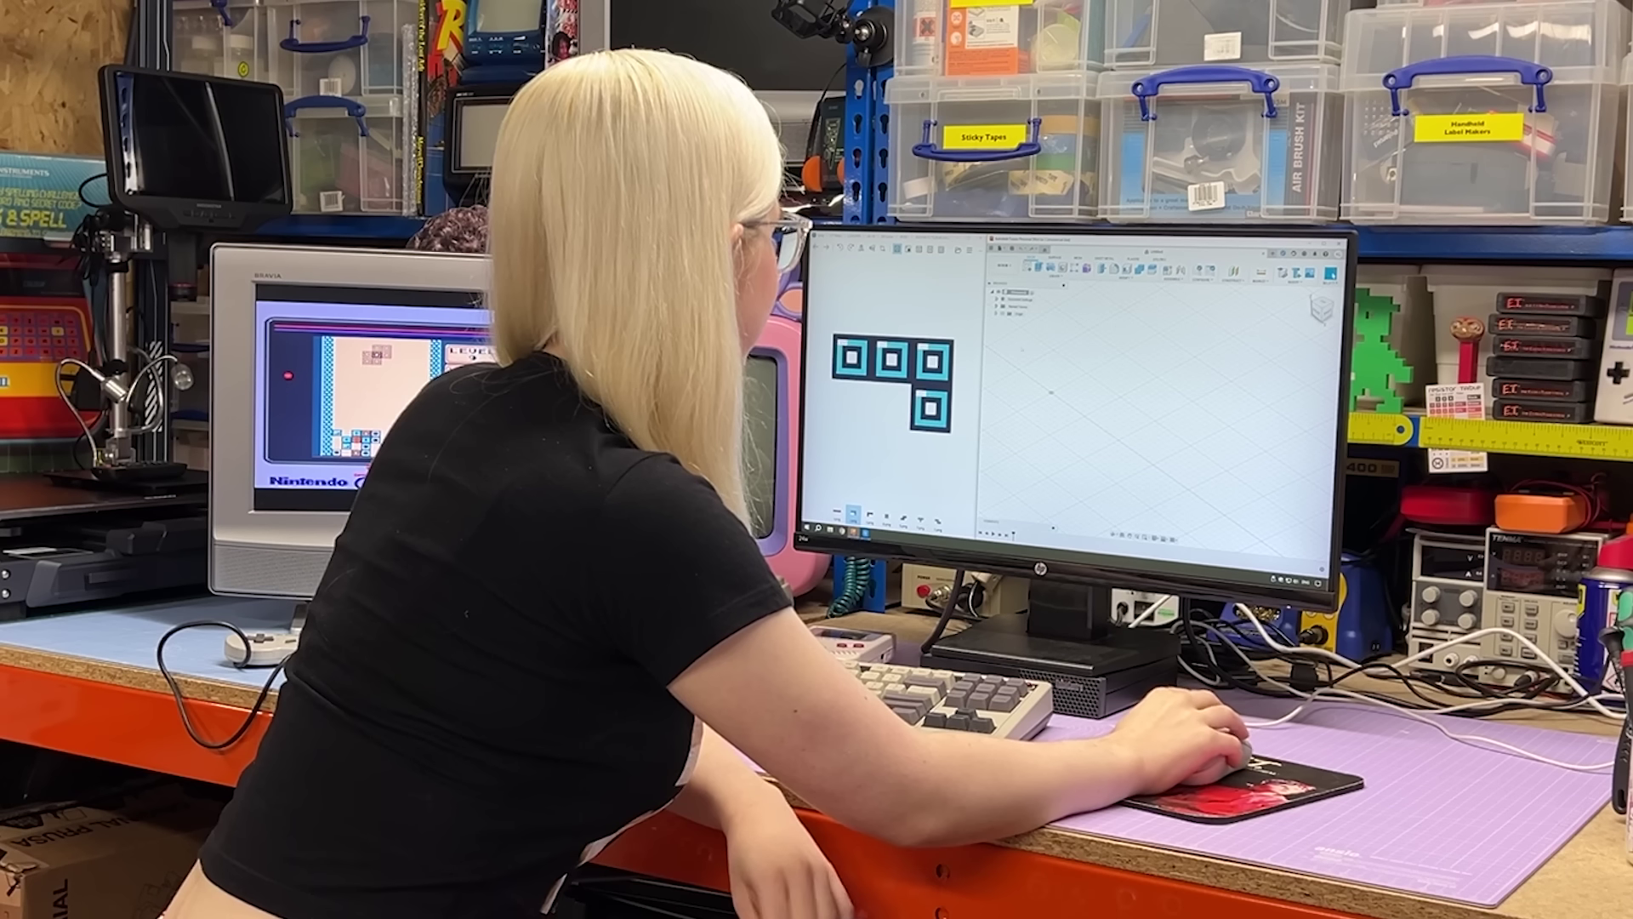
pyautogui.moveTo(1267, 493); pyautogui.dragTo(935, 443, button='middle')
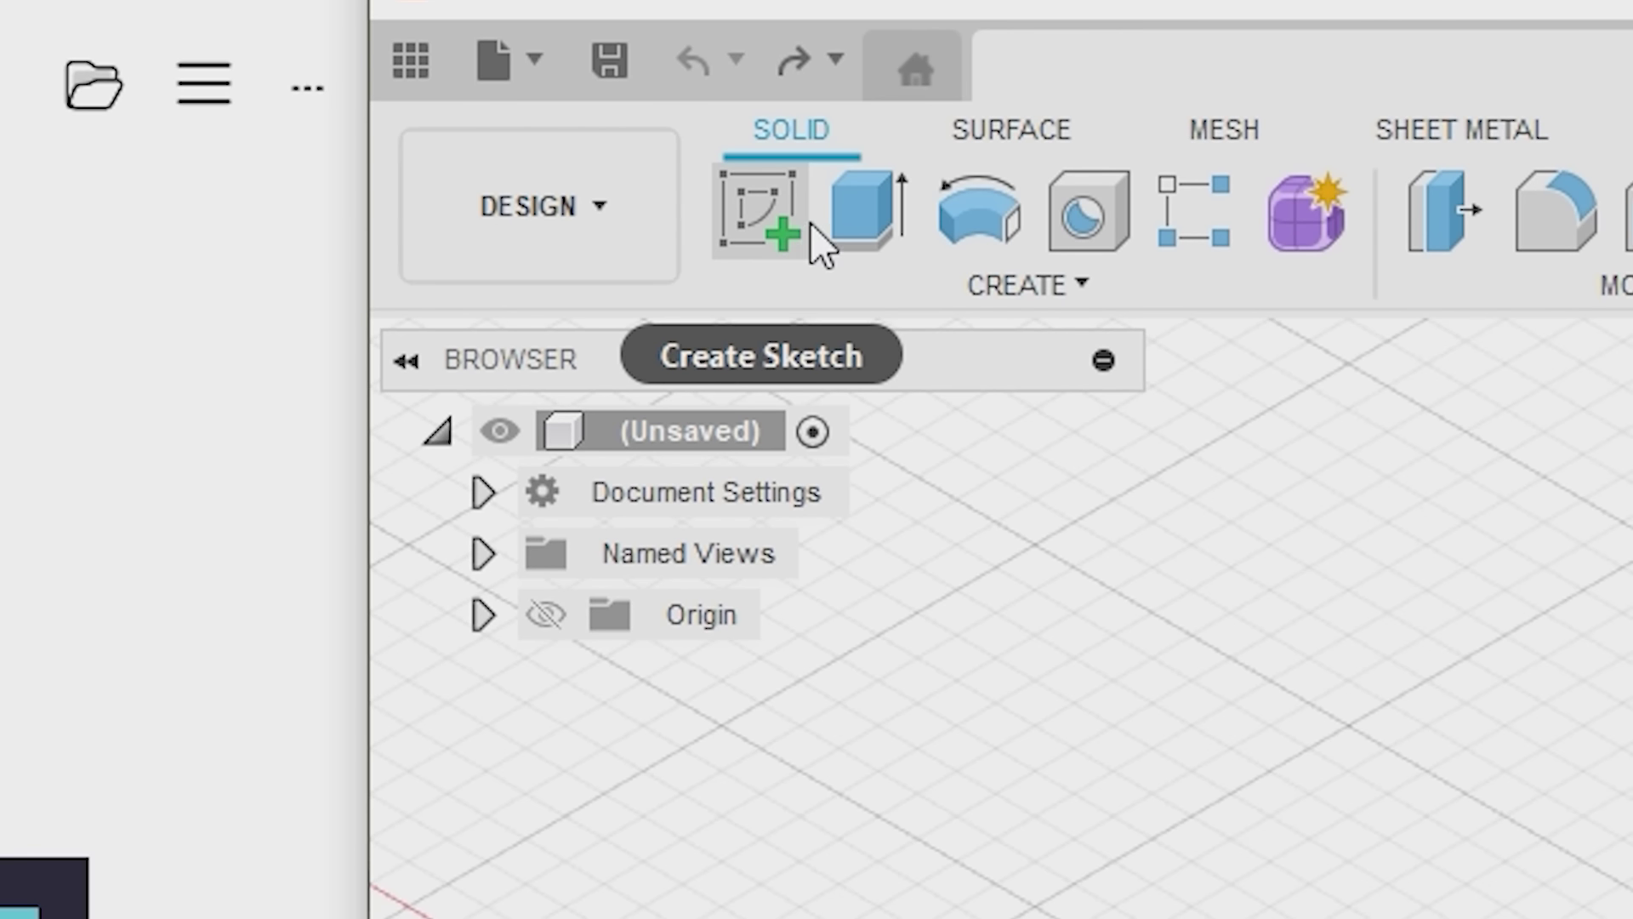
pyautogui.click(777, 226)
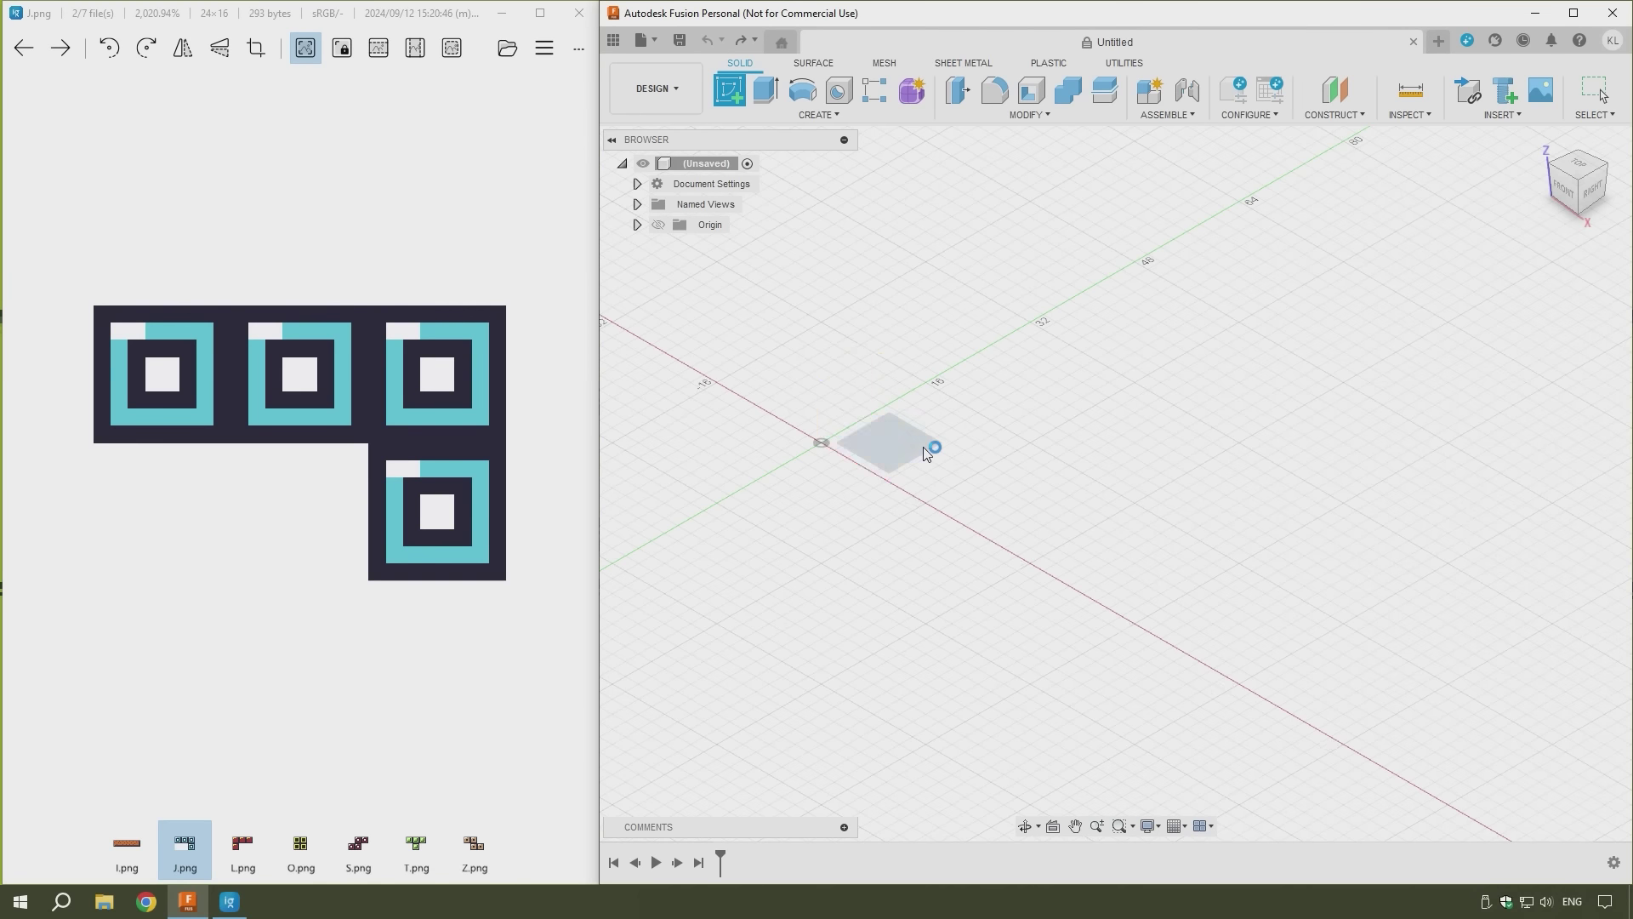
# Step: Start a sketch on the ground plane and draw the first 16 mm construction square
pyautogui.click(927, 454)
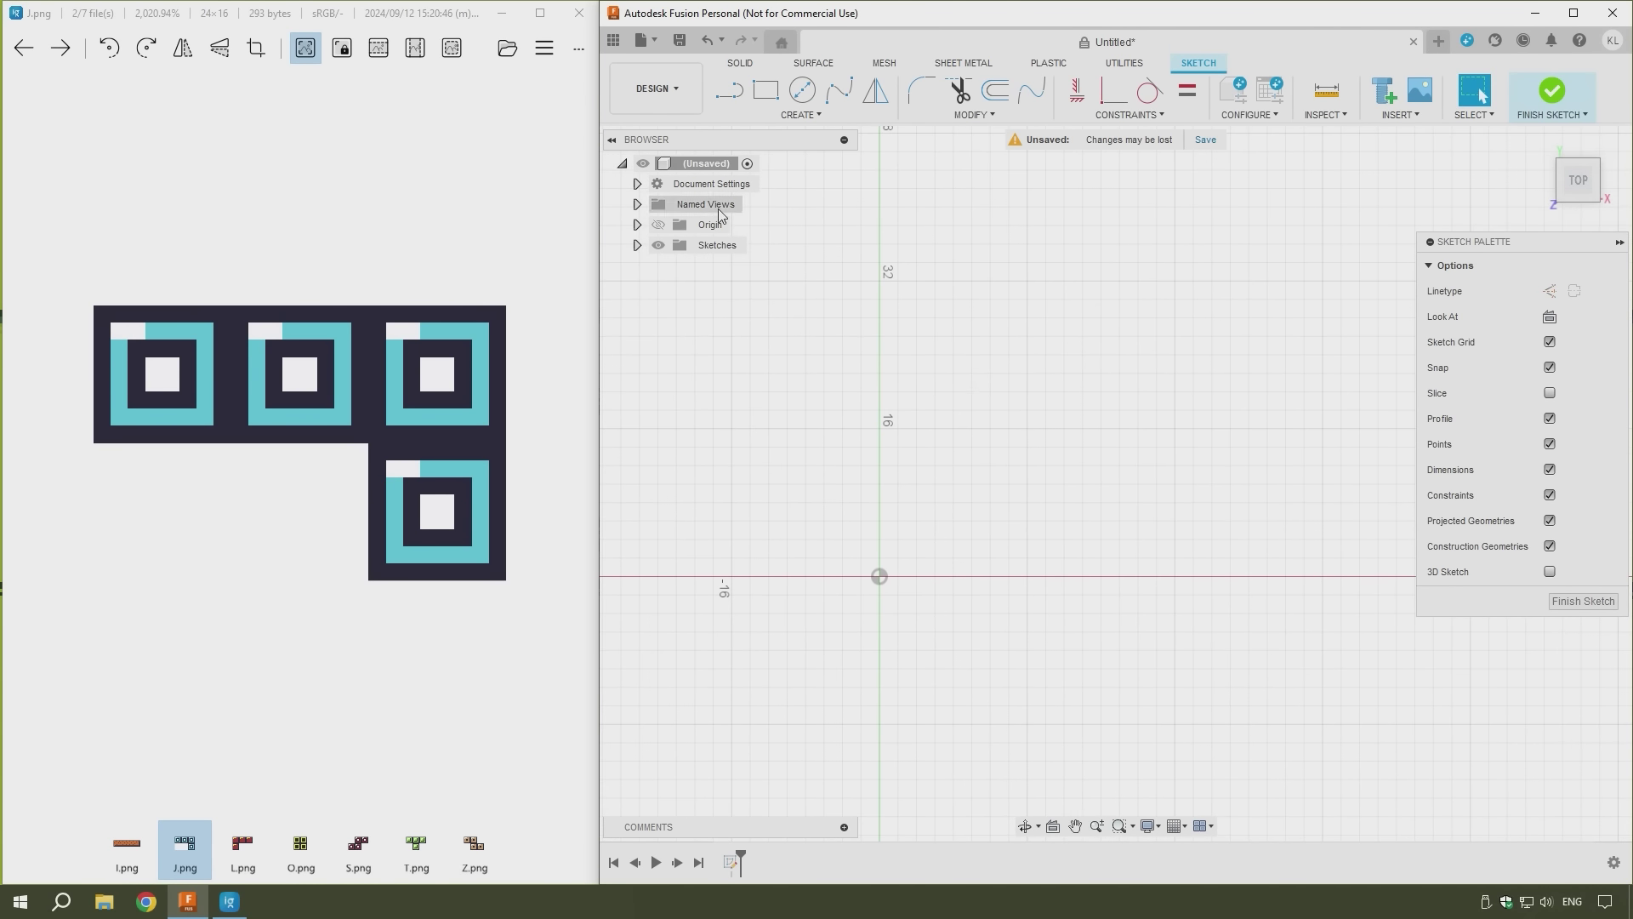
pyautogui.click(766, 92)
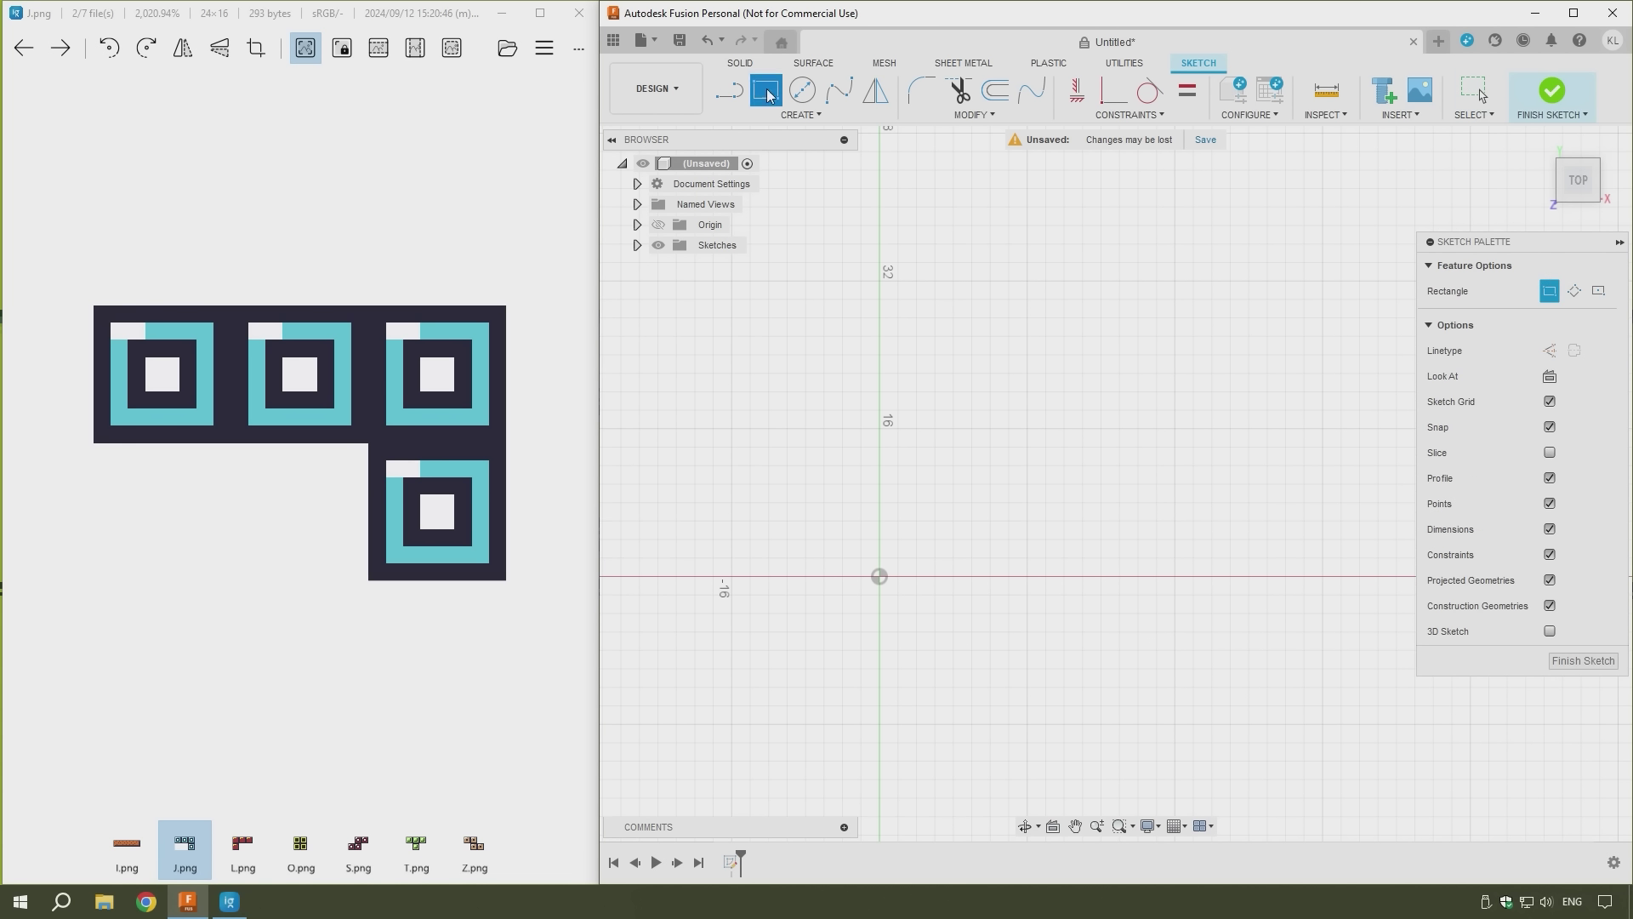
pyautogui.click(1550, 351)
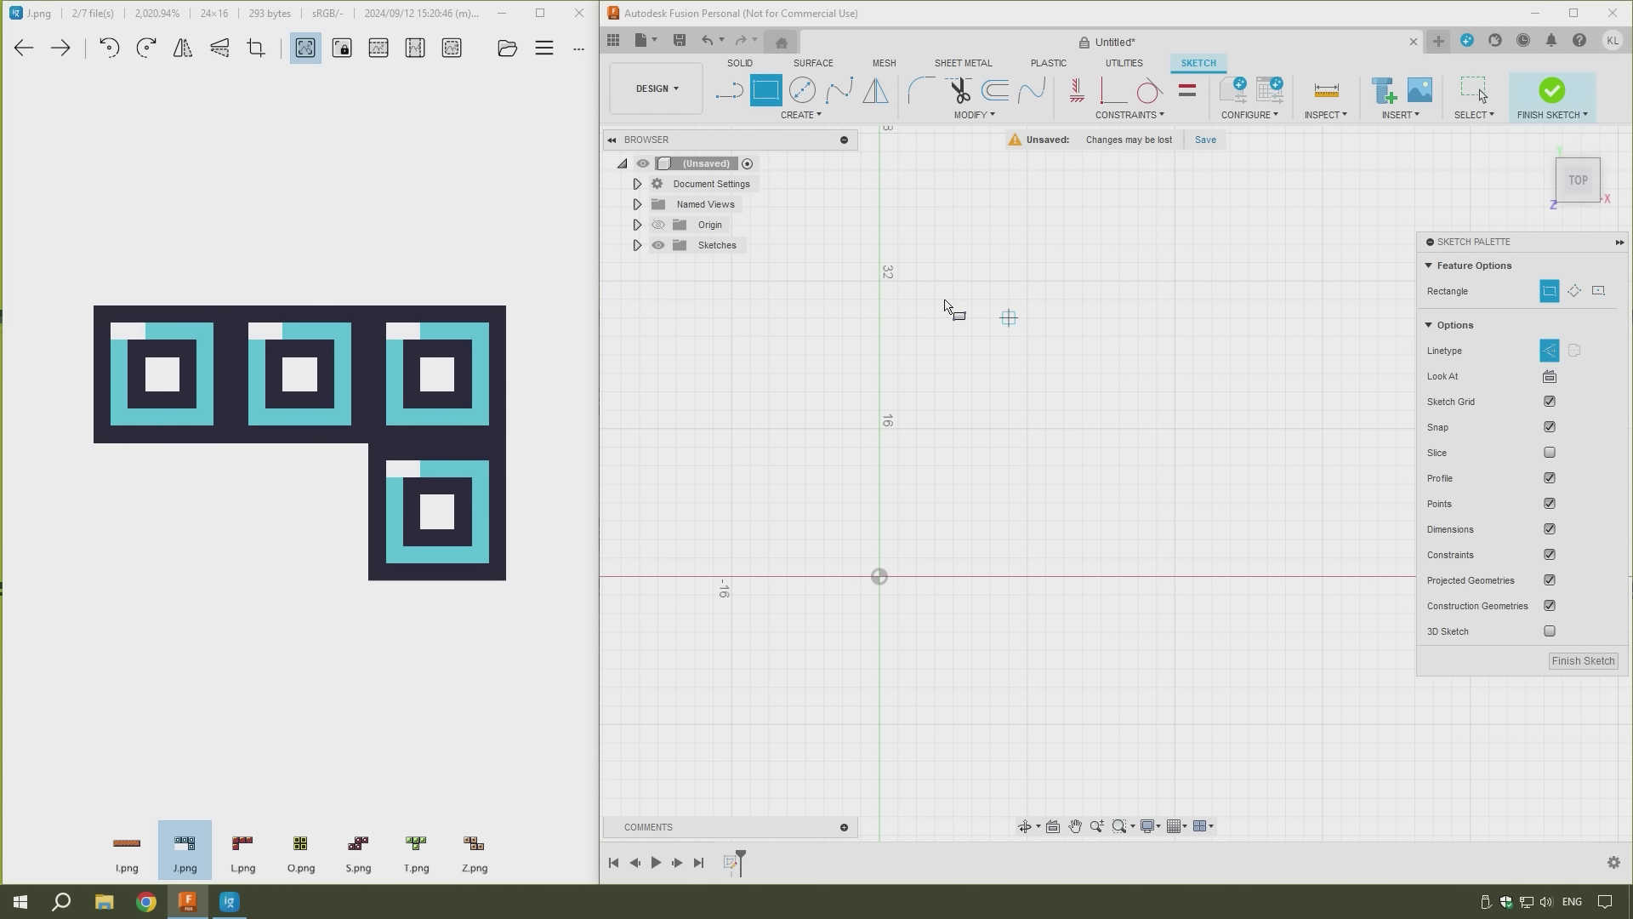
pyautogui.click(880, 281)
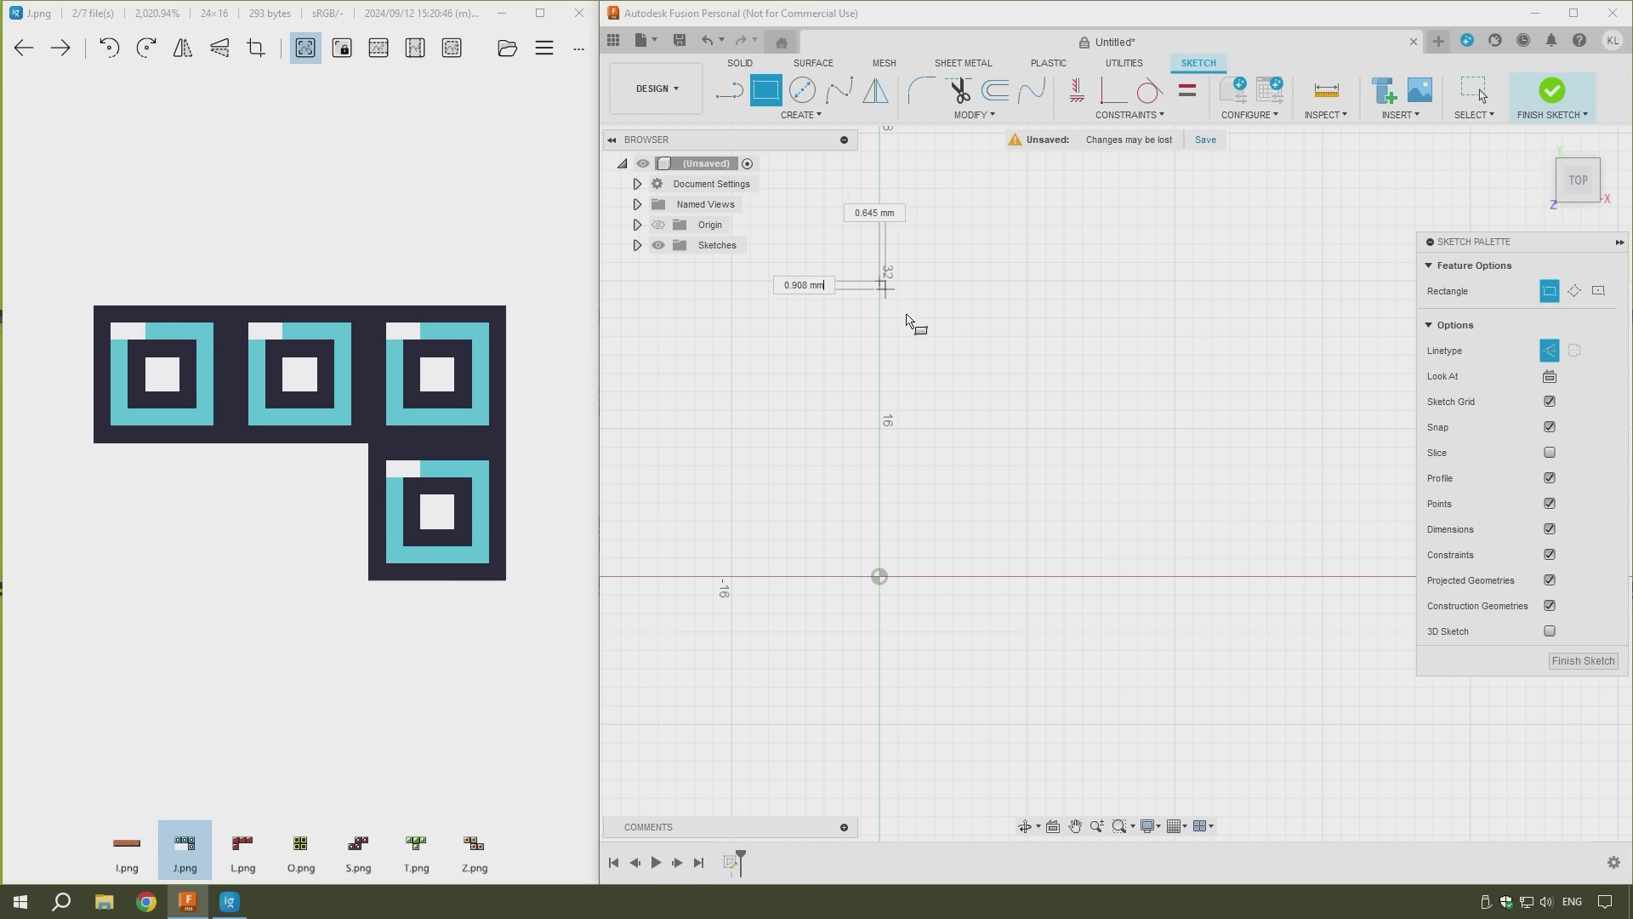
pyautogui.click(1026, 429)
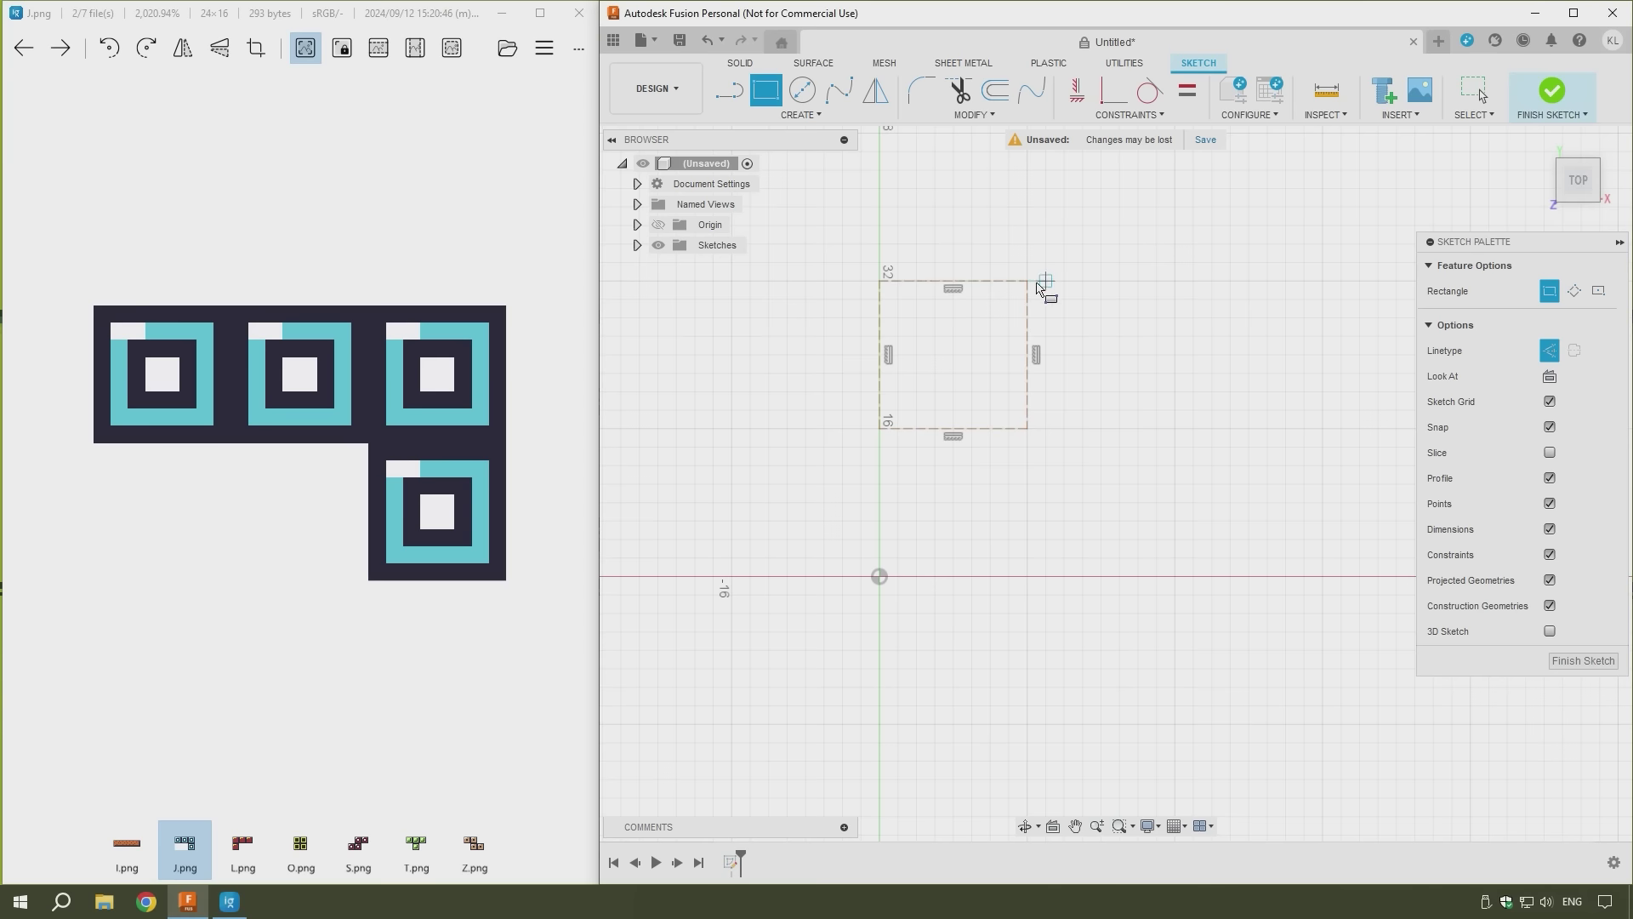
# Step: Add three more 16 mm construction squares, two across and one below the right end
pyautogui.moveTo(1136, 296); pyautogui.dragTo(1061, 300, button='middle')
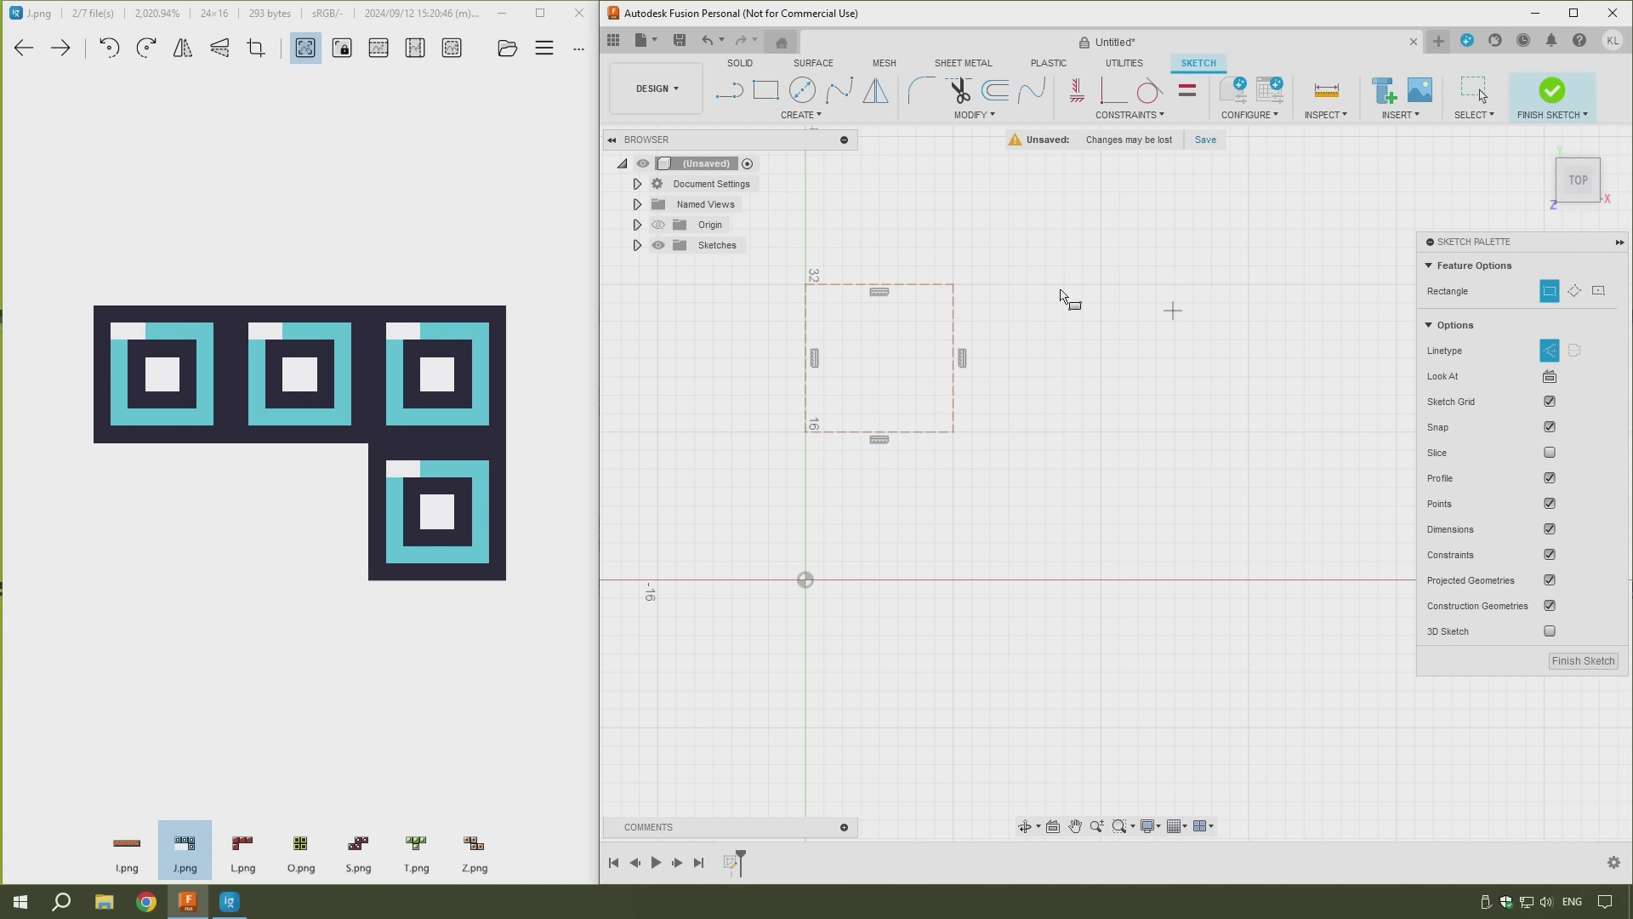
pyautogui.click(953, 285)
pyautogui.click(1102, 431)
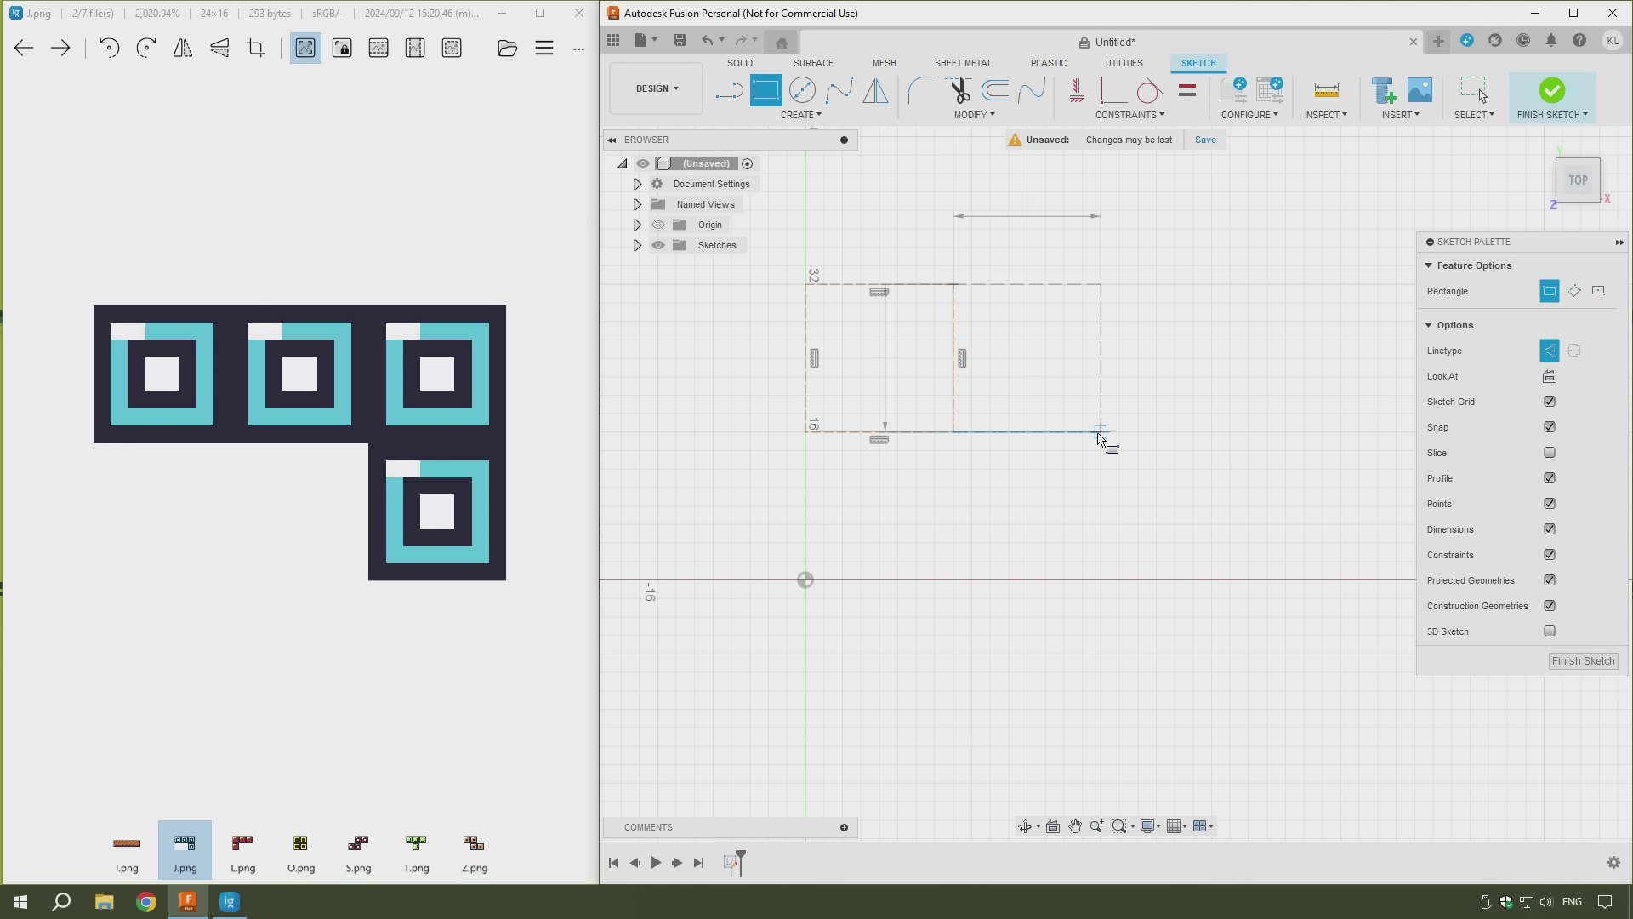
pyautogui.click(1099, 286)
pyautogui.click(1250, 432)
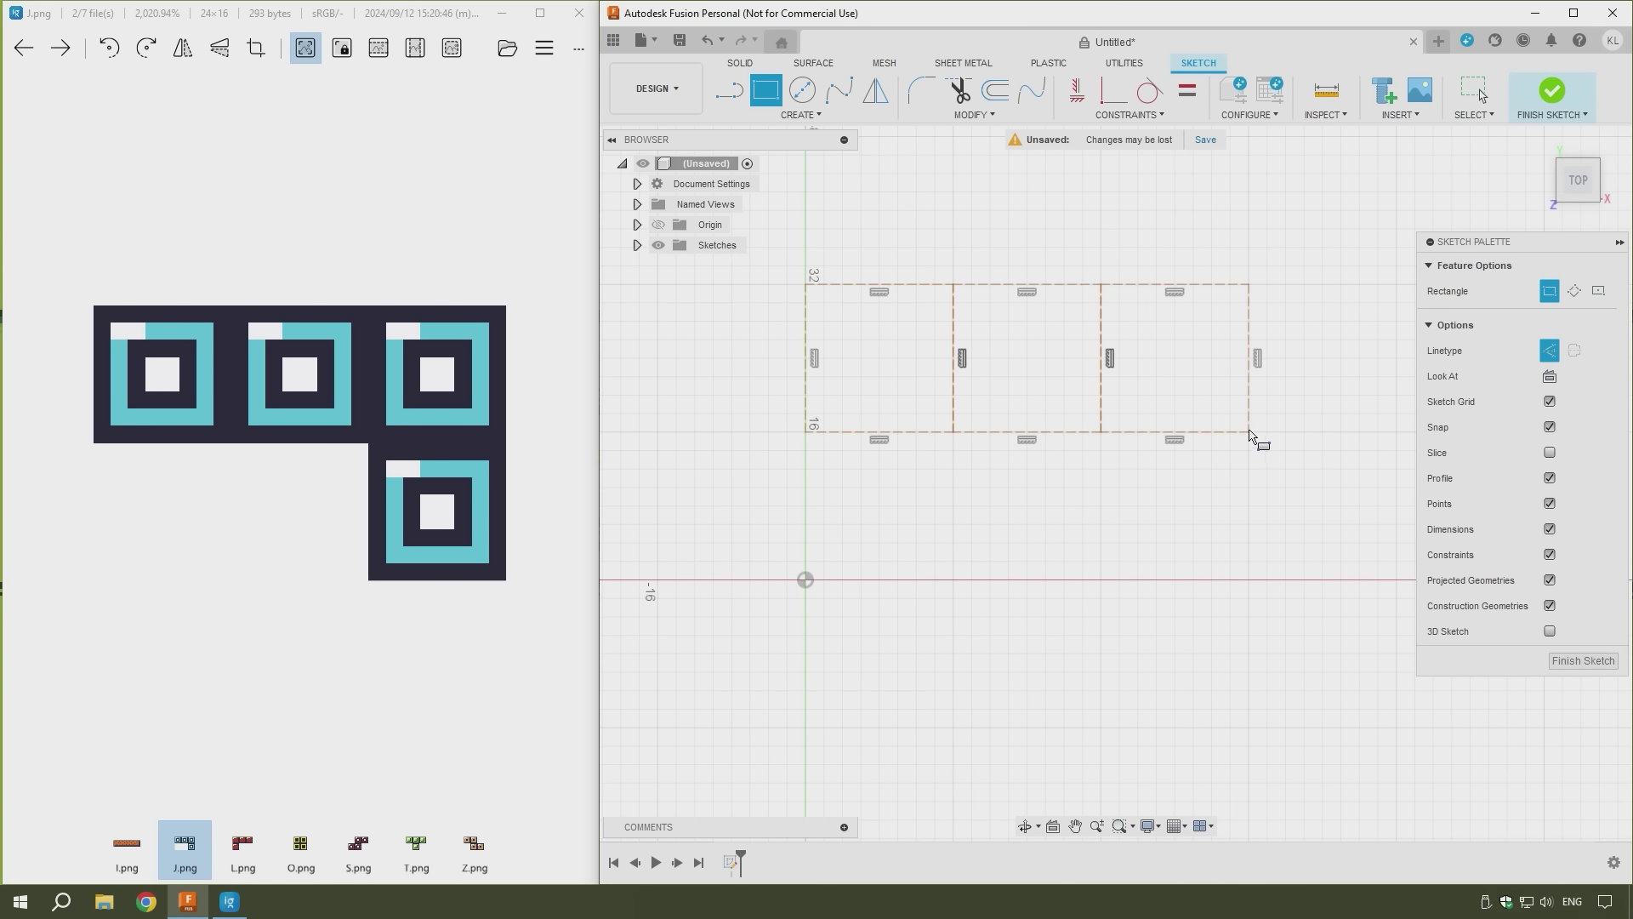
pyautogui.click(1102, 431)
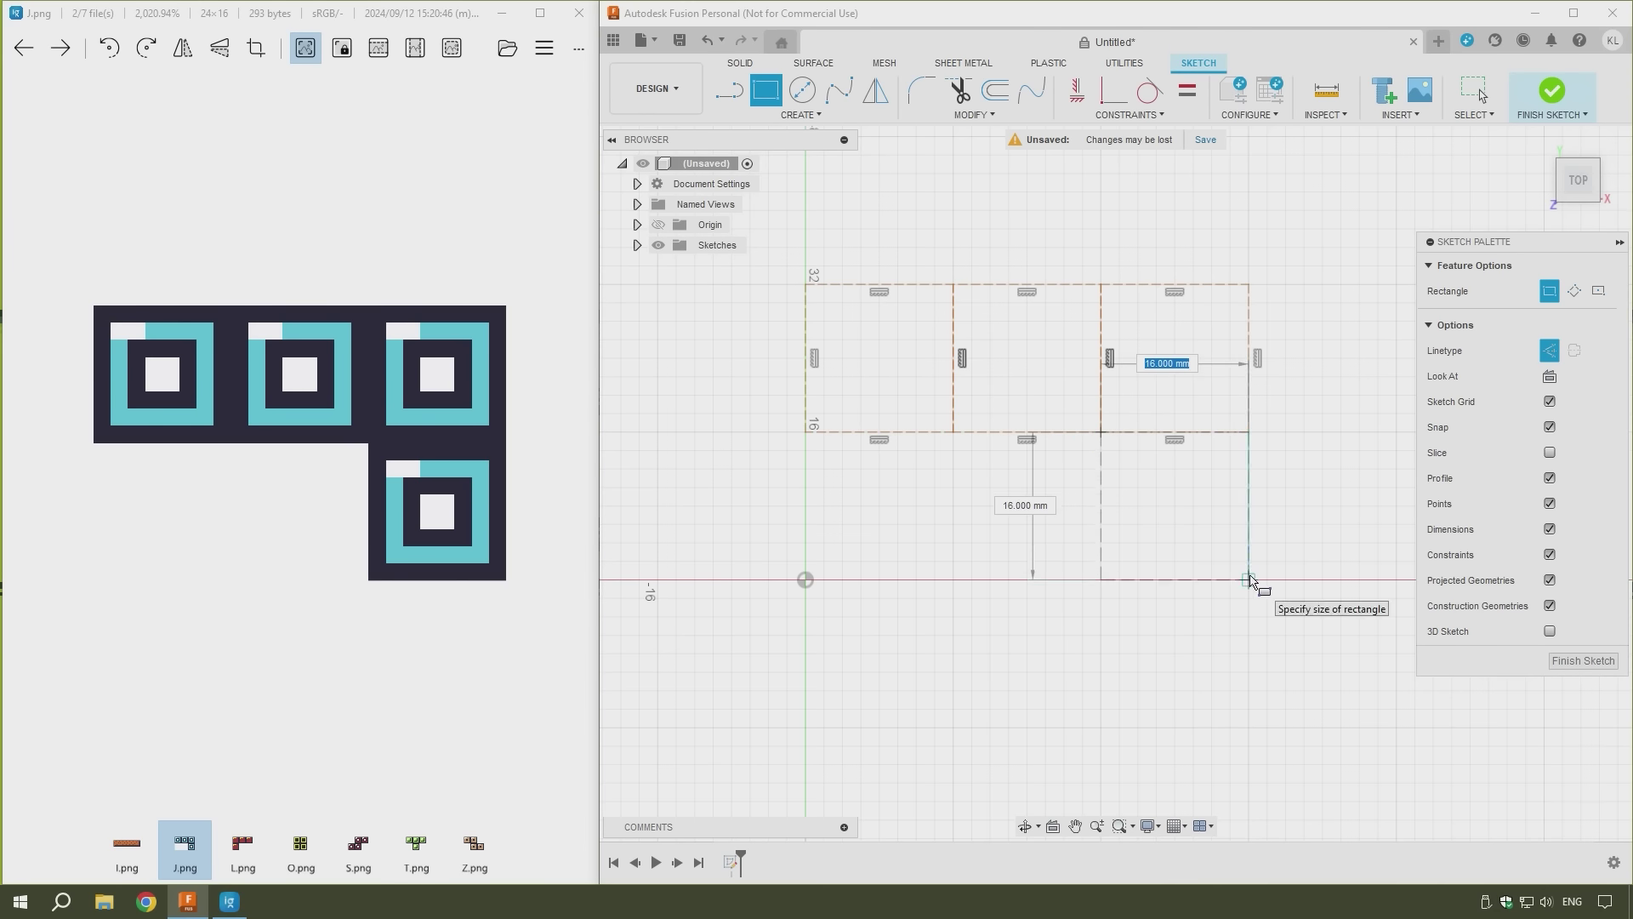
pyautogui.click(1248, 579)
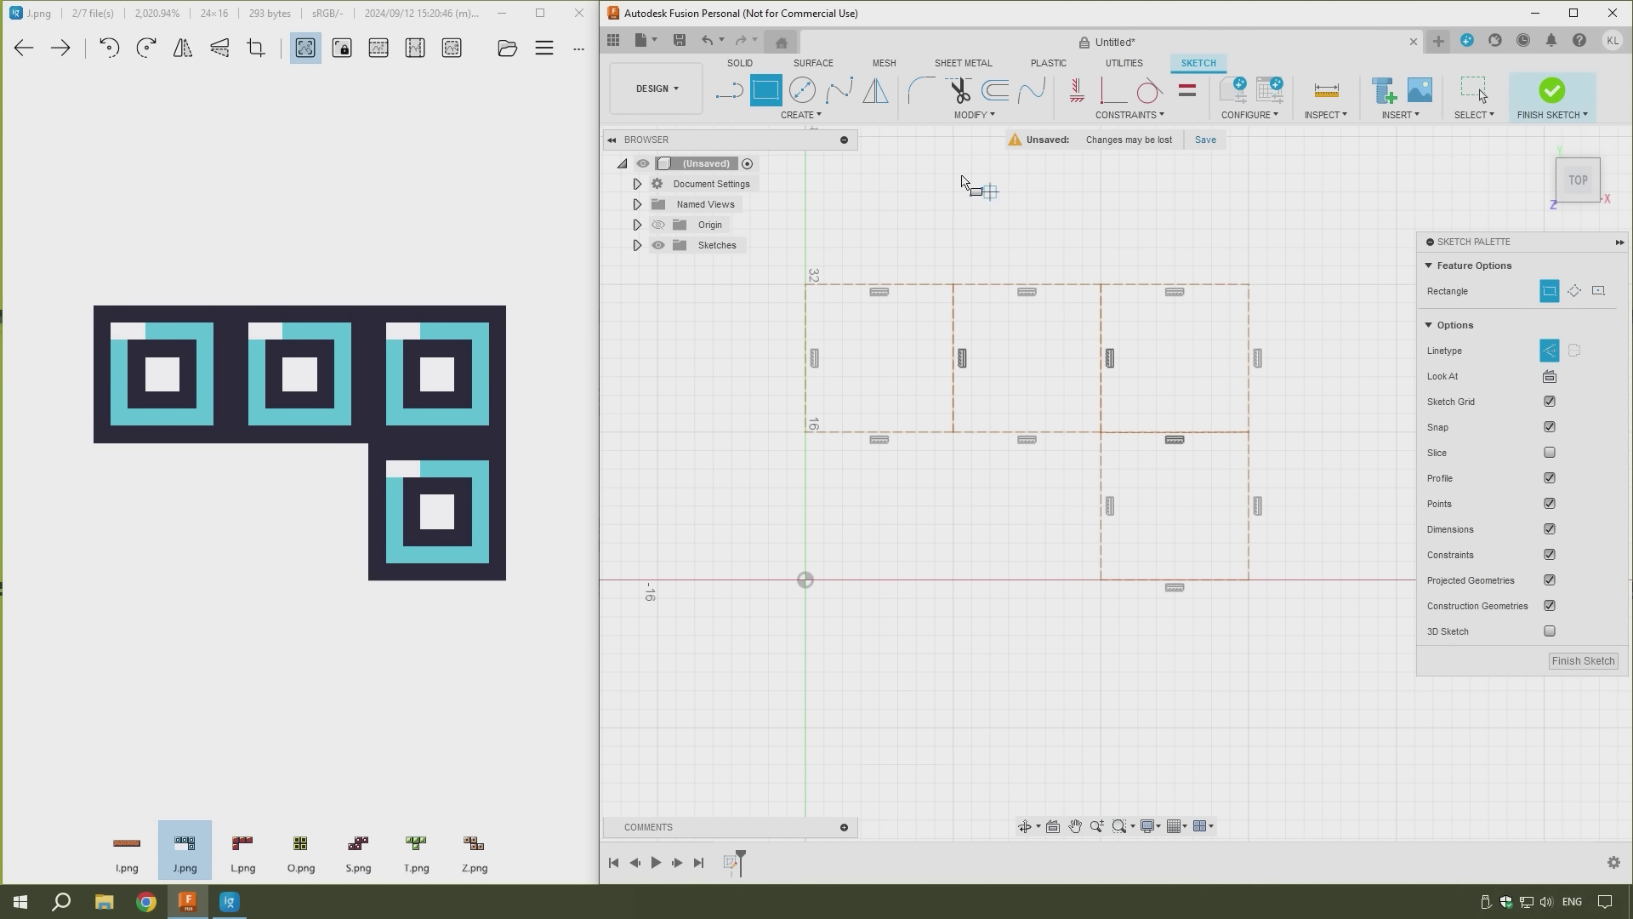
# Step: Trace the J outline over the squares with solid lines and finish the sketch
pyautogui.click(734, 91)
pyautogui.click(1560, 296)
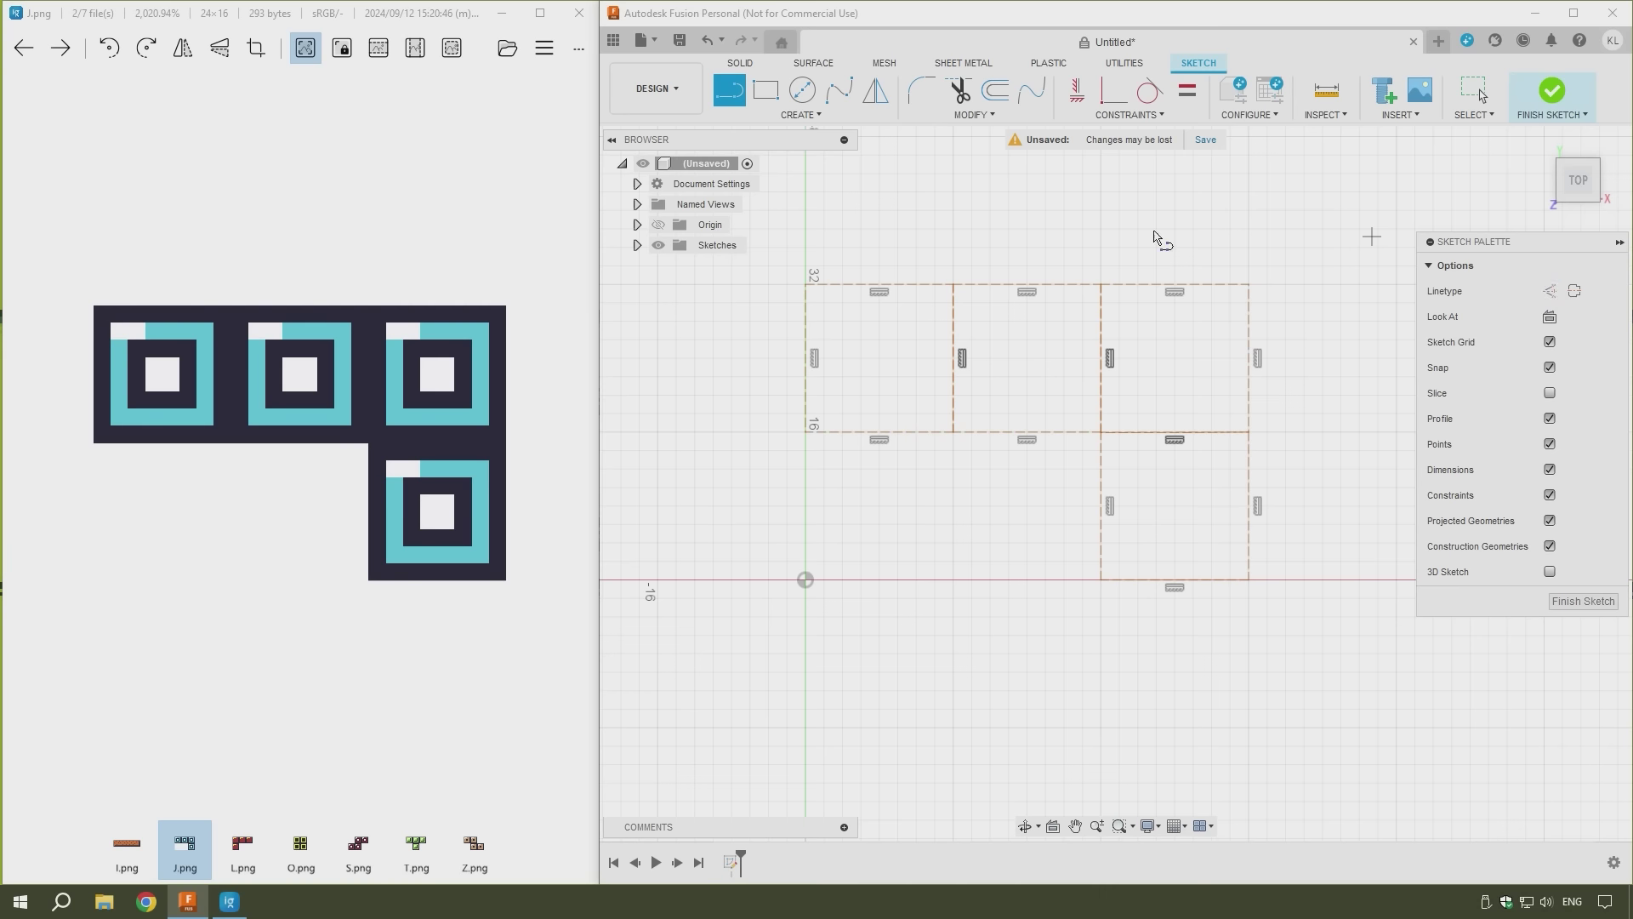
pyautogui.click(806, 284)
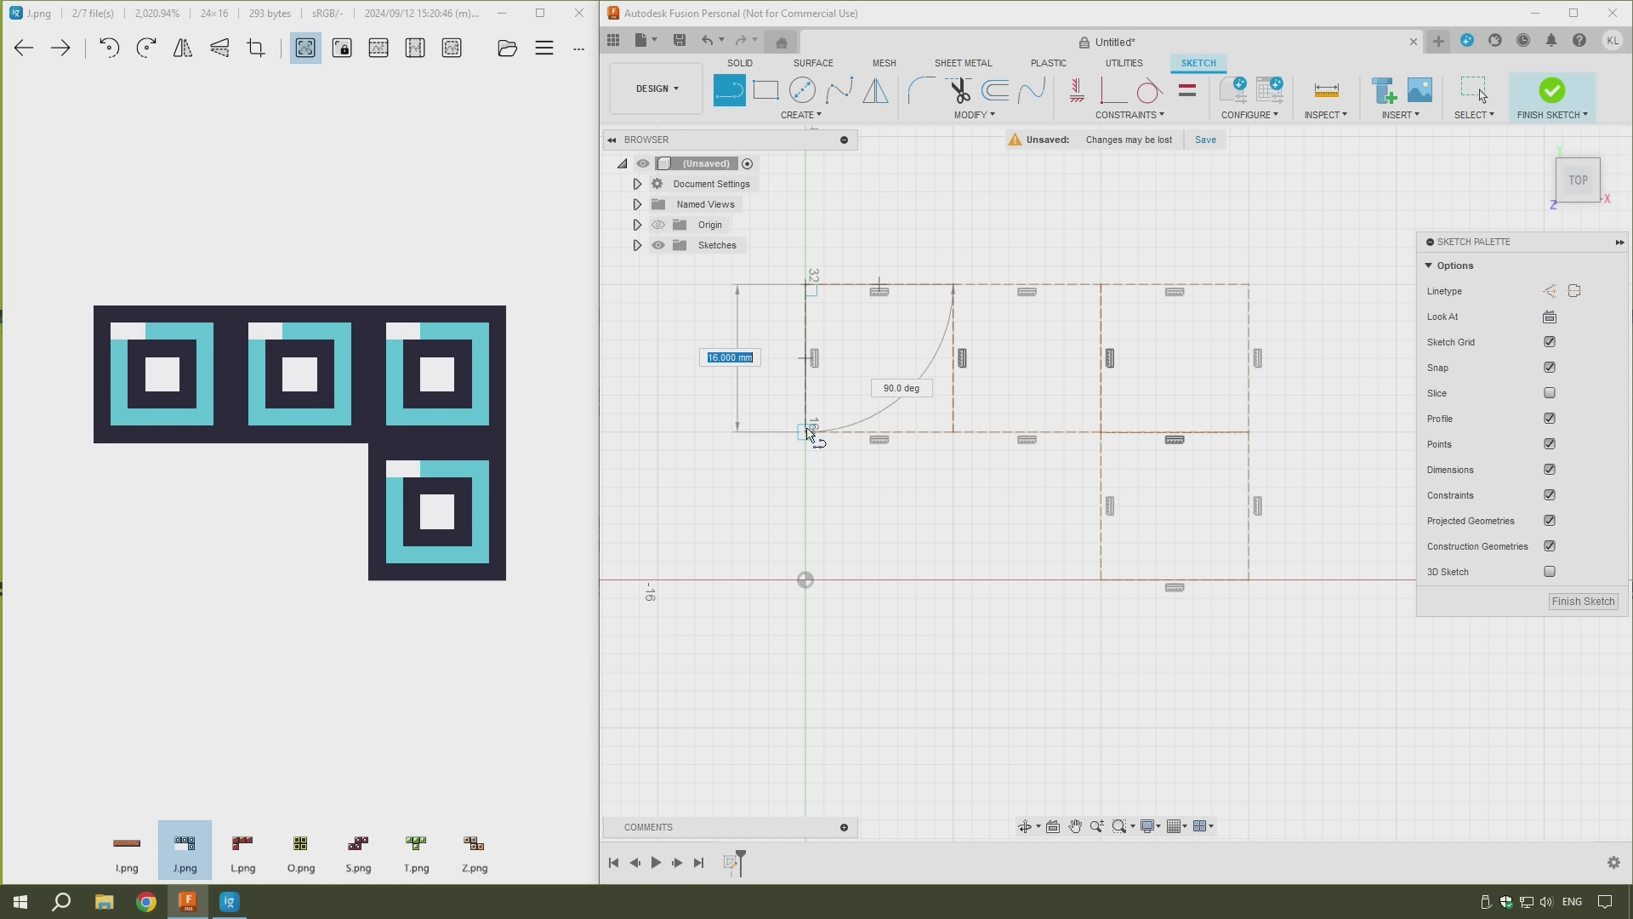
pyautogui.doubleClick(806, 431)
pyautogui.click(807, 284)
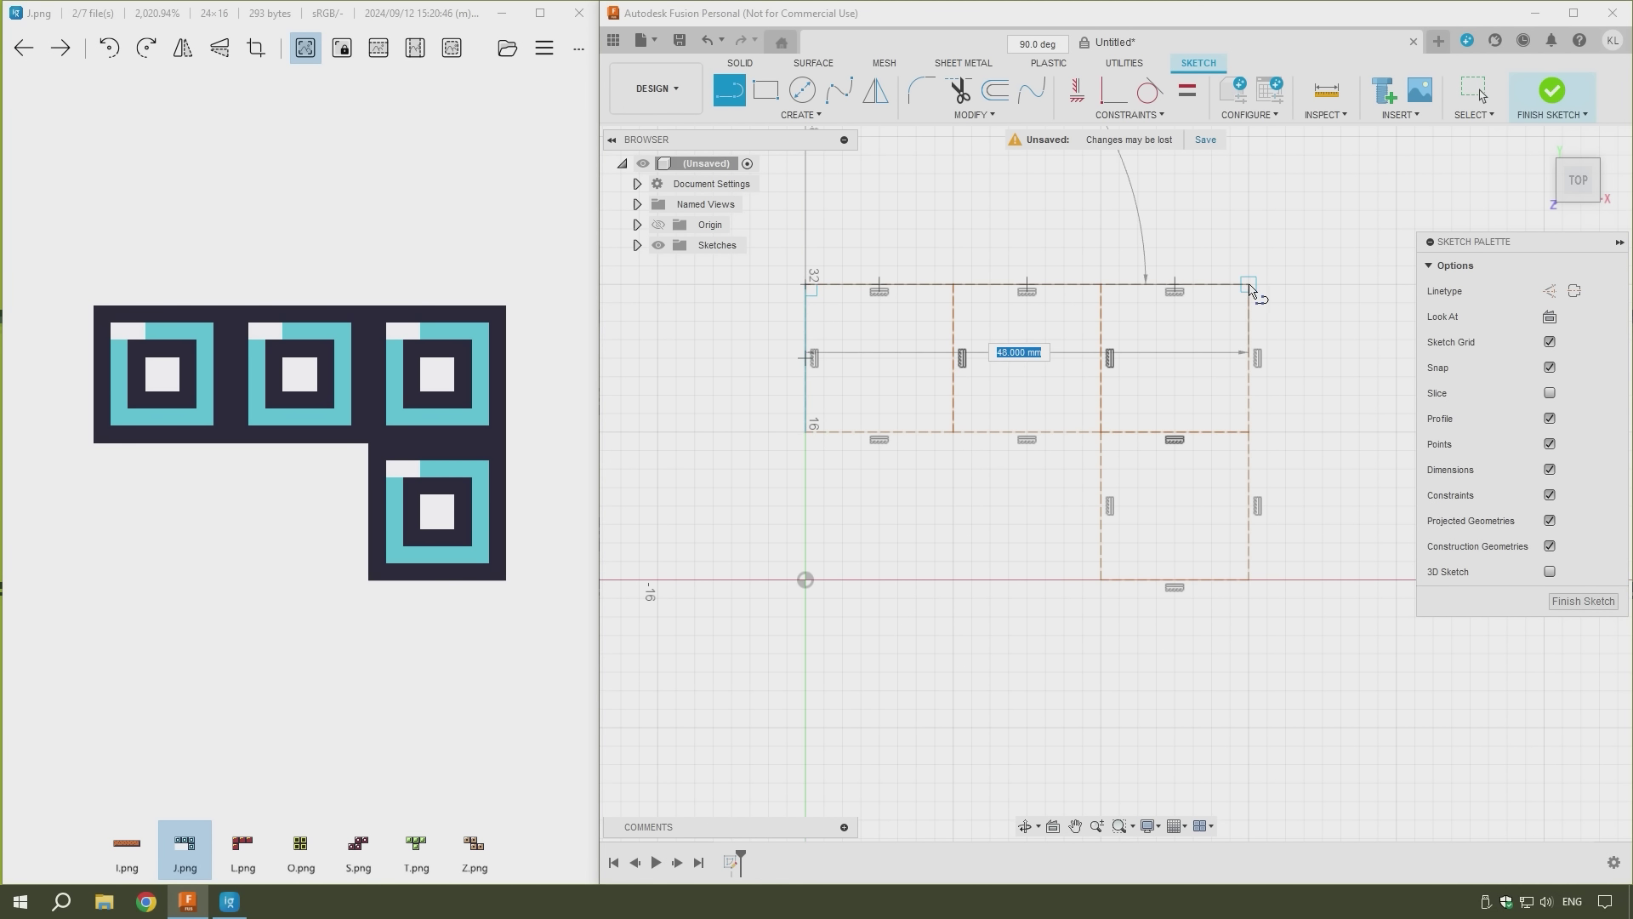
pyautogui.click(1248, 284)
pyautogui.click(1247, 579)
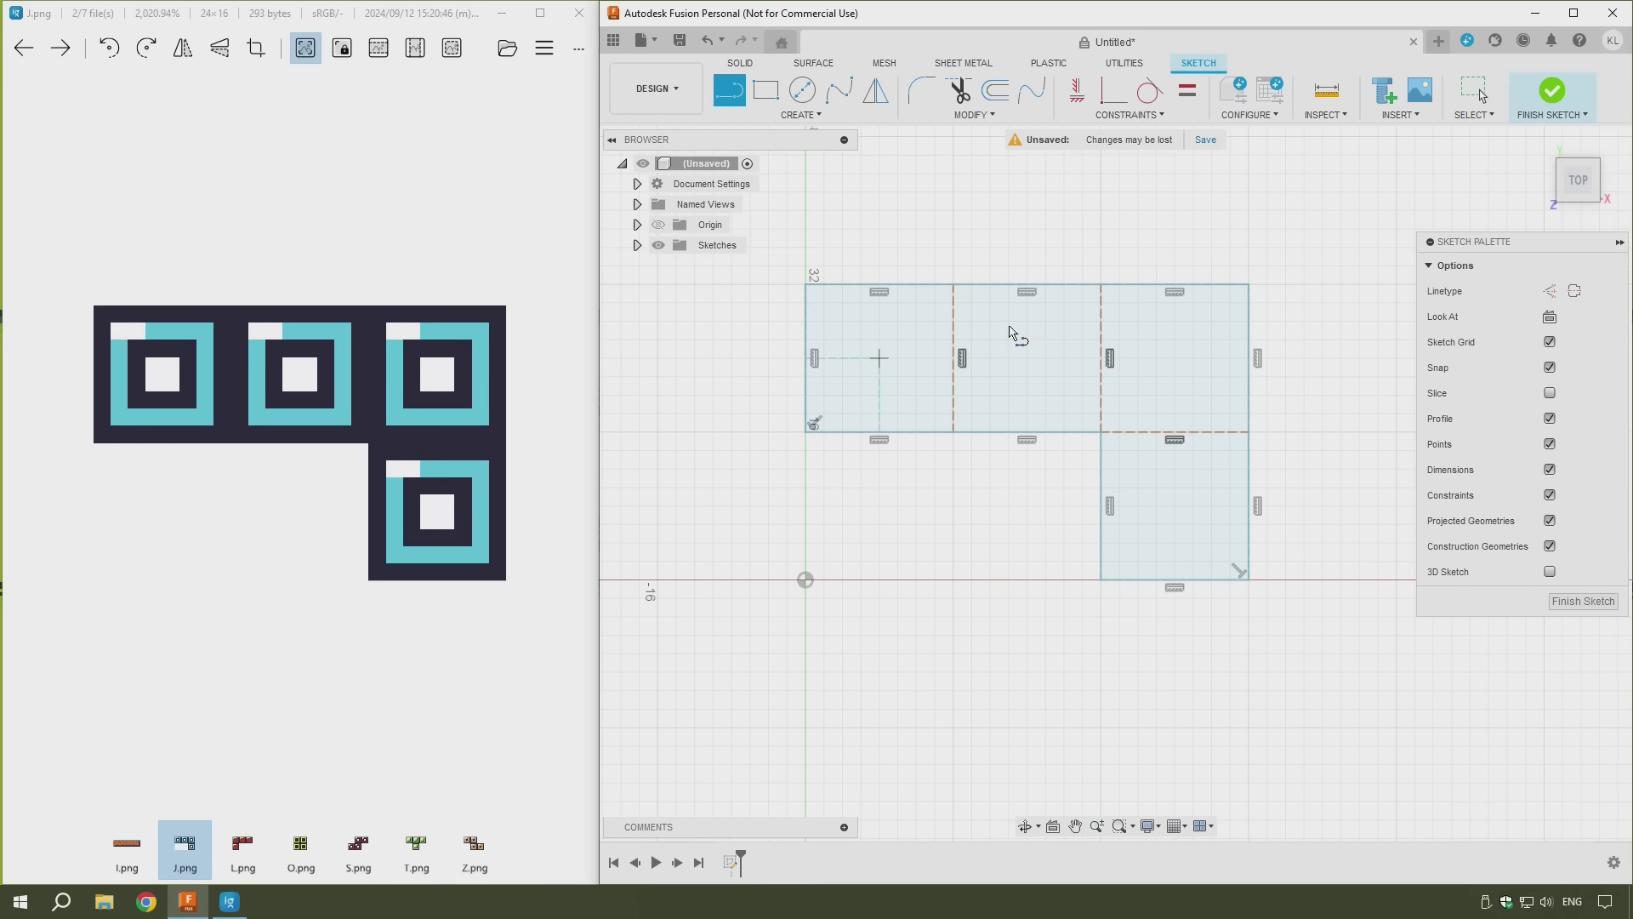
pyautogui.click(1580, 601)
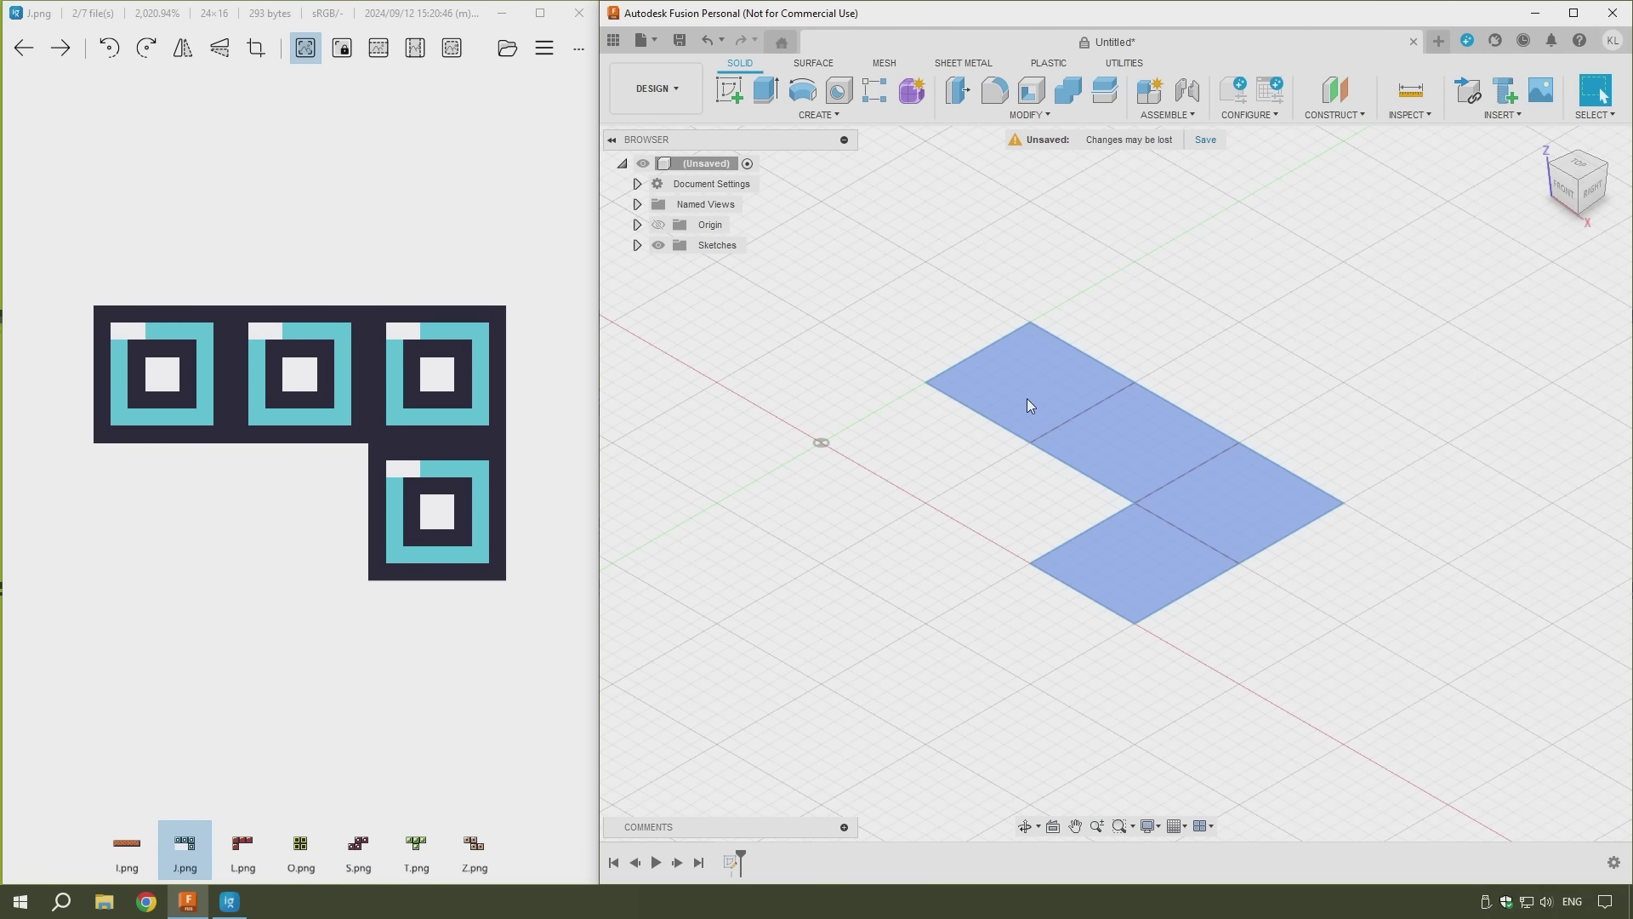
# Step: Extrude the J-shaped profile 6 mm into a flat solid block
pyautogui.click(1038, 381)
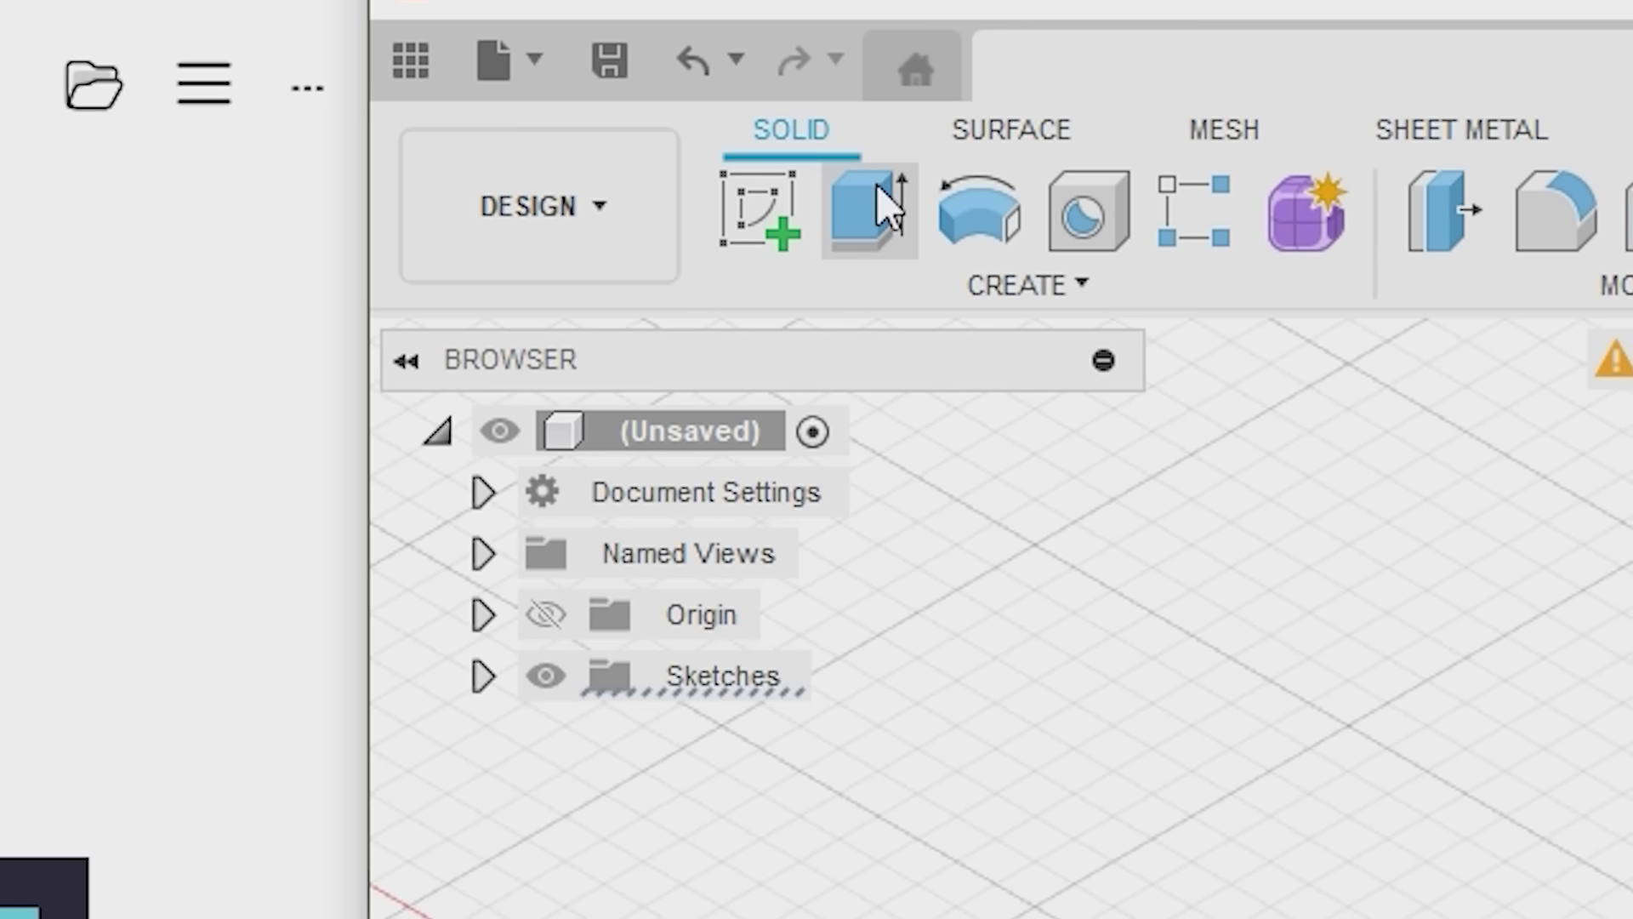
pyautogui.click(770, 83)
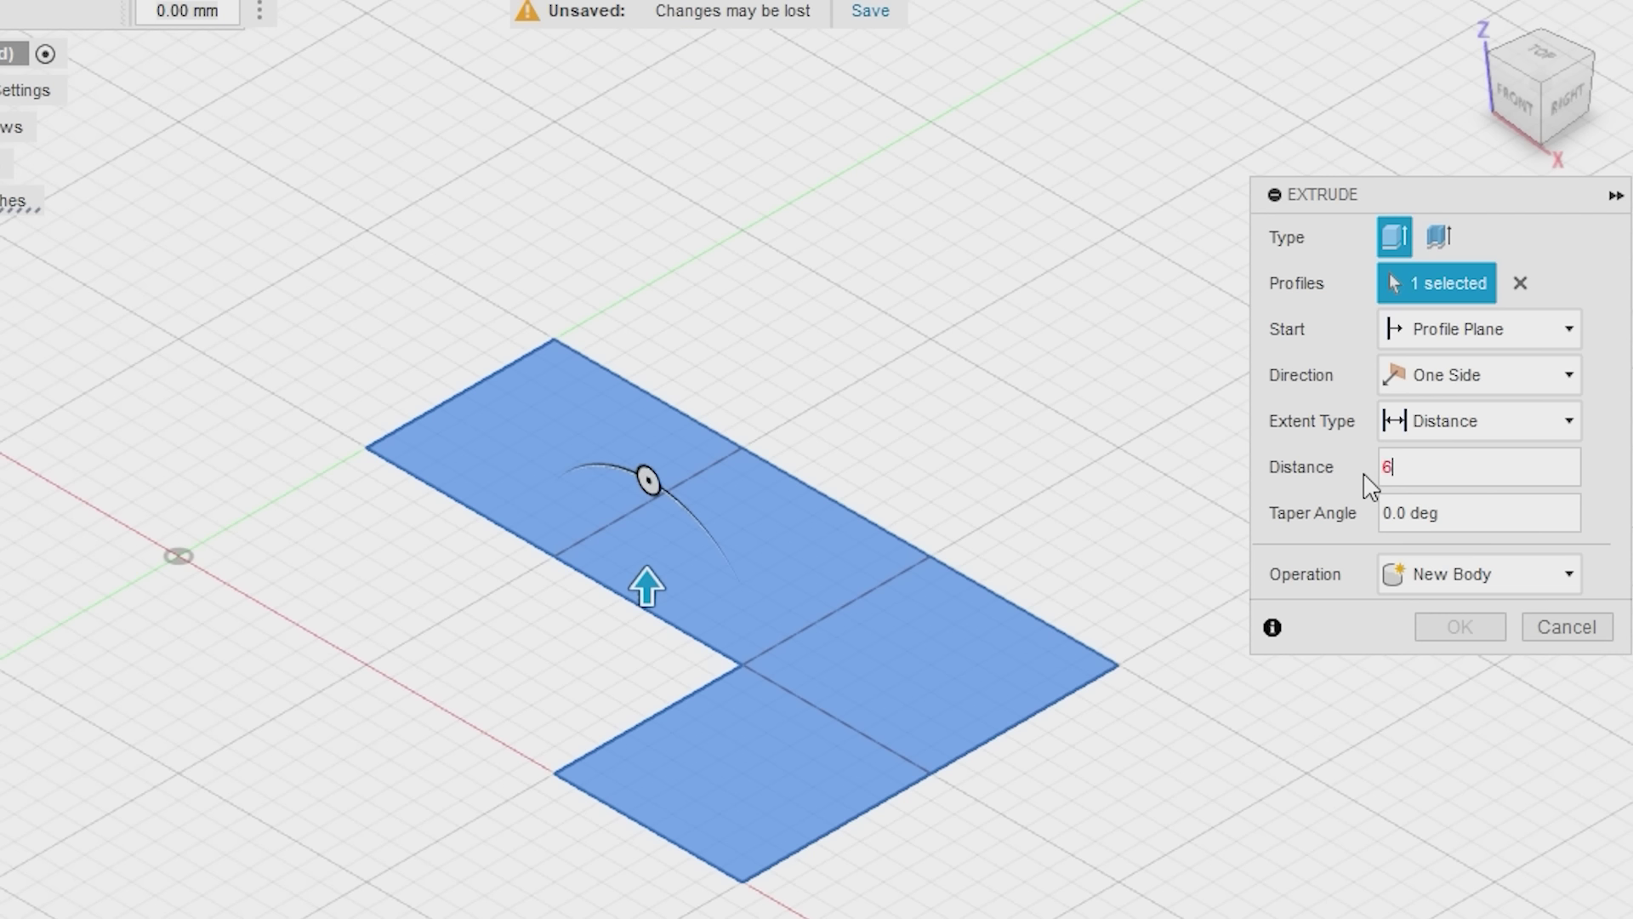
pyautogui.press('Return')
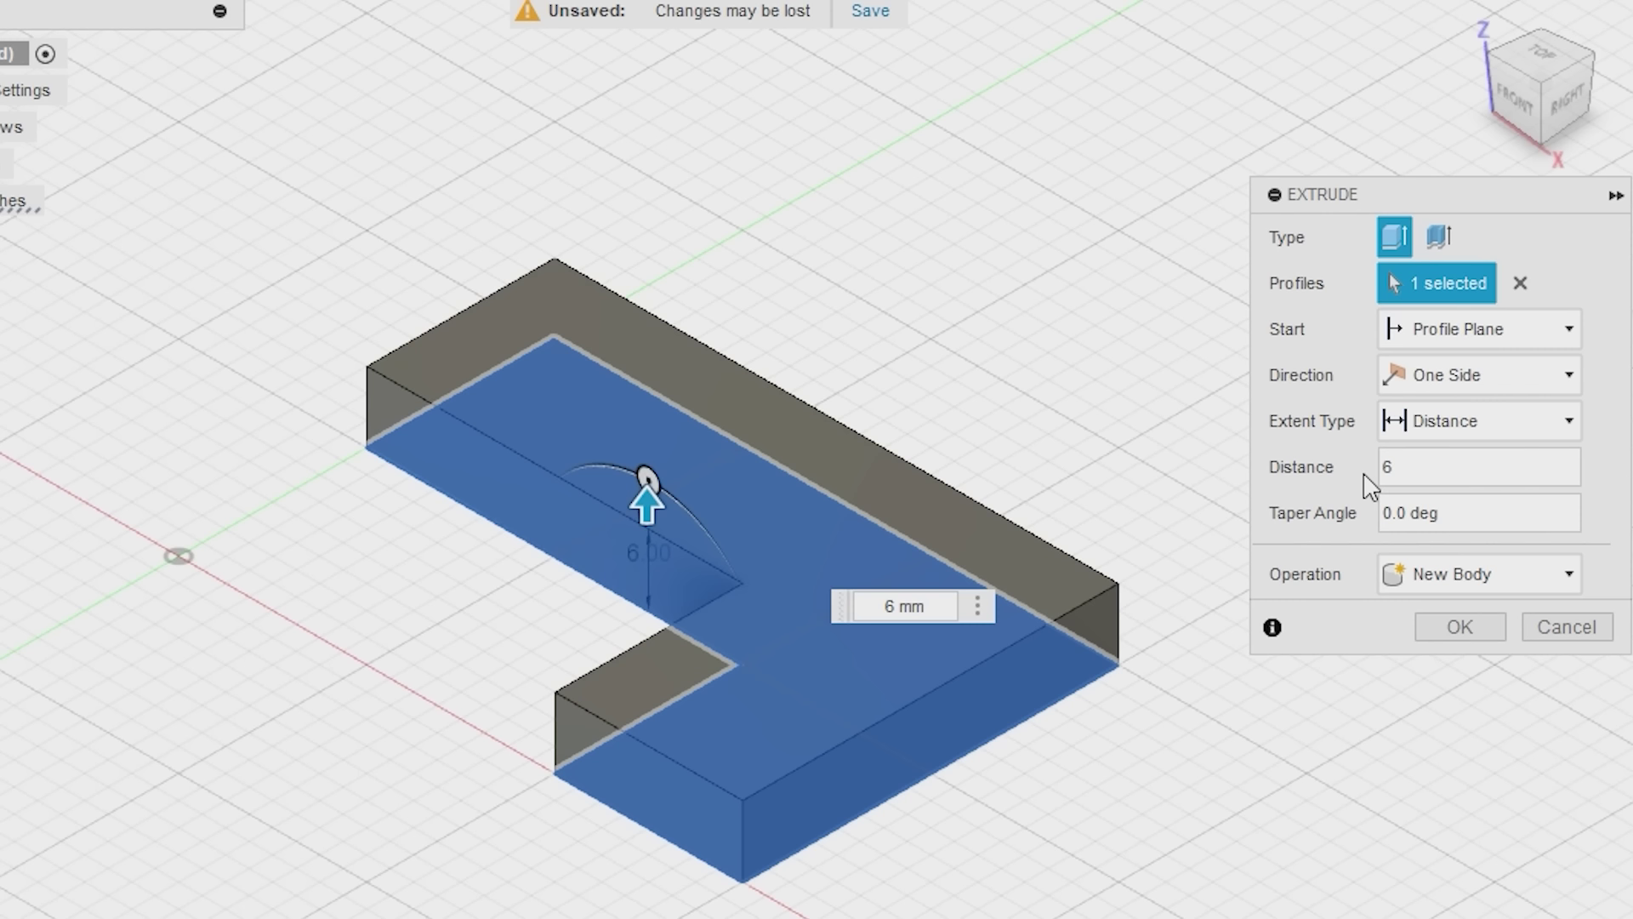
pyautogui.click(1455, 625)
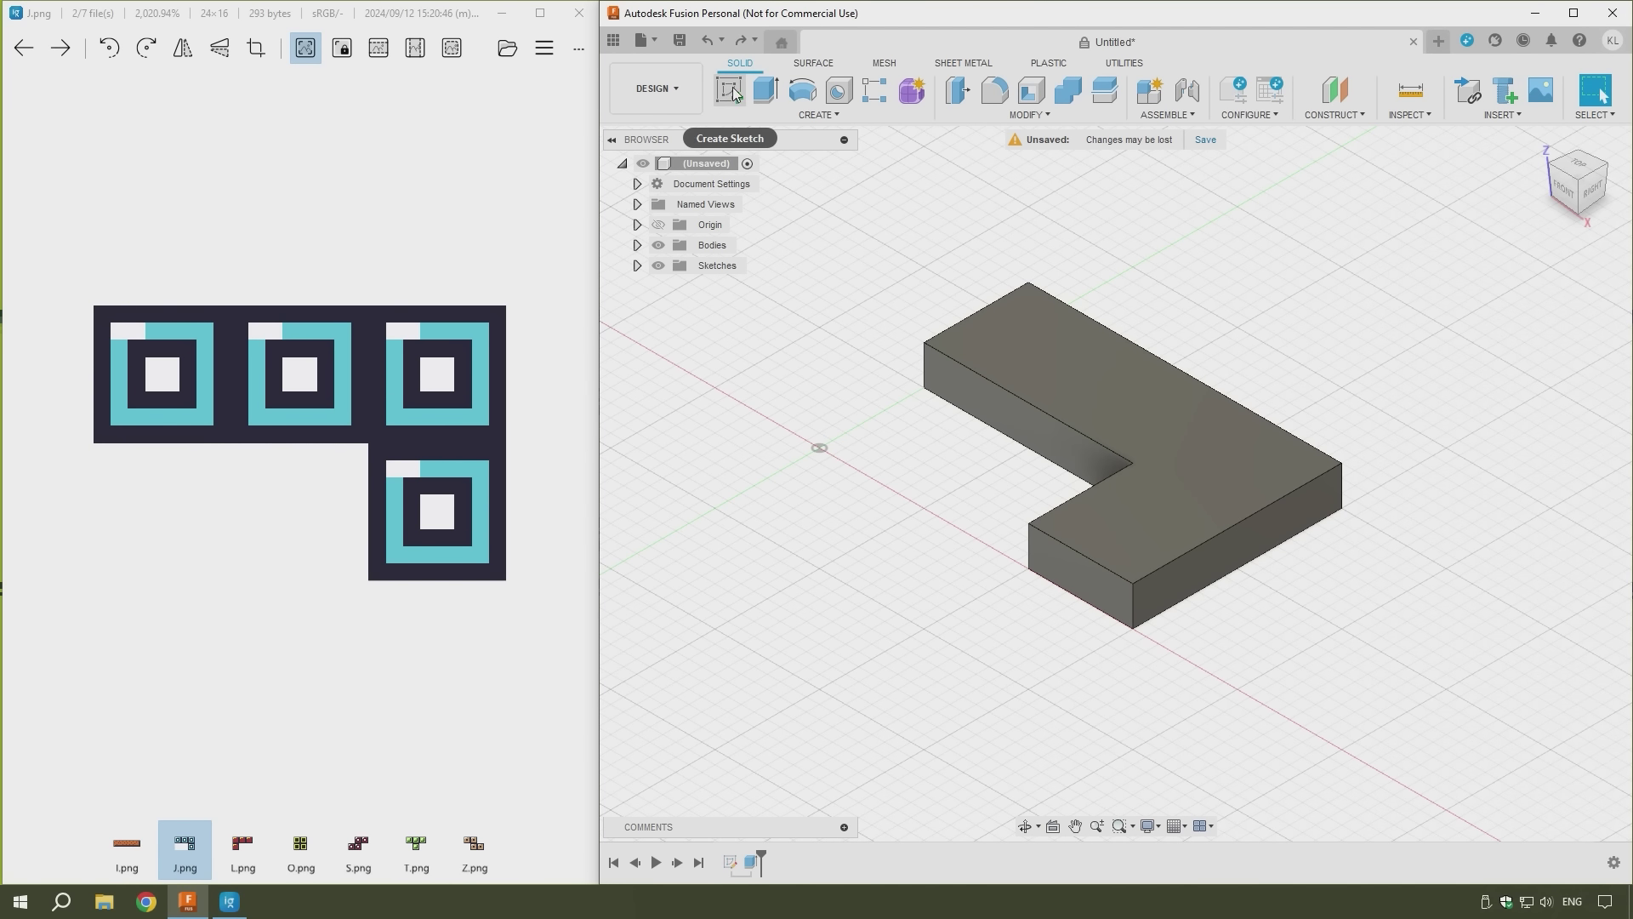
pyautogui.click(730, 90)
# Step: Sketch on the block's top face and draw an inset square in the first cell
pyautogui.click(1089, 379)
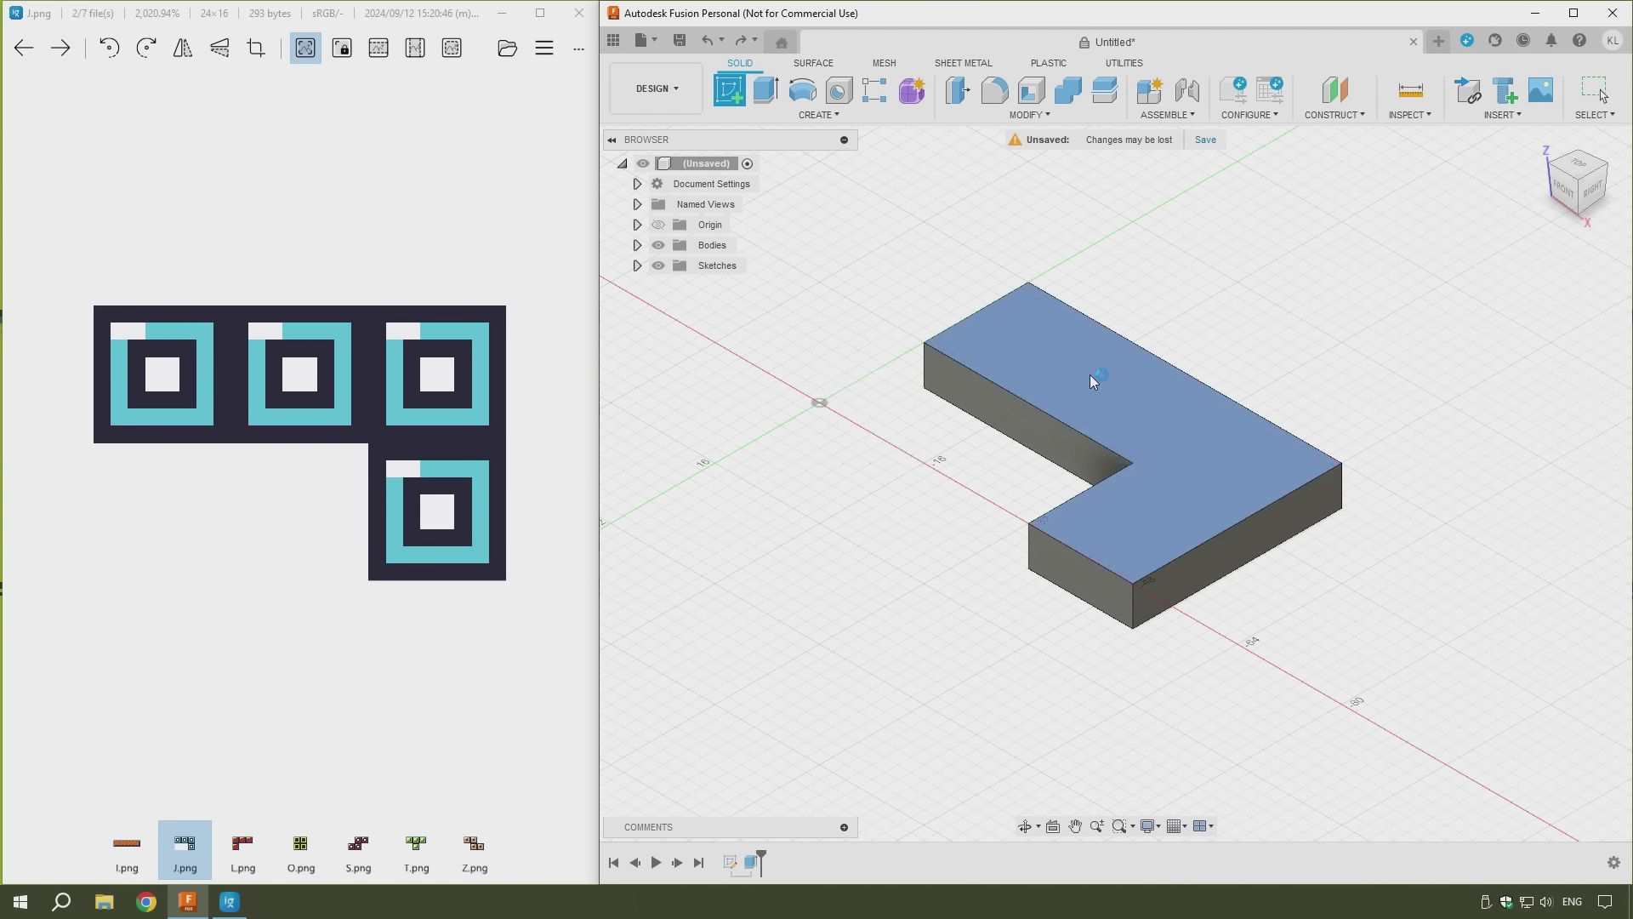
pyautogui.moveTo(1138, 369); pyautogui.dragTo(939, 500, button='middle')
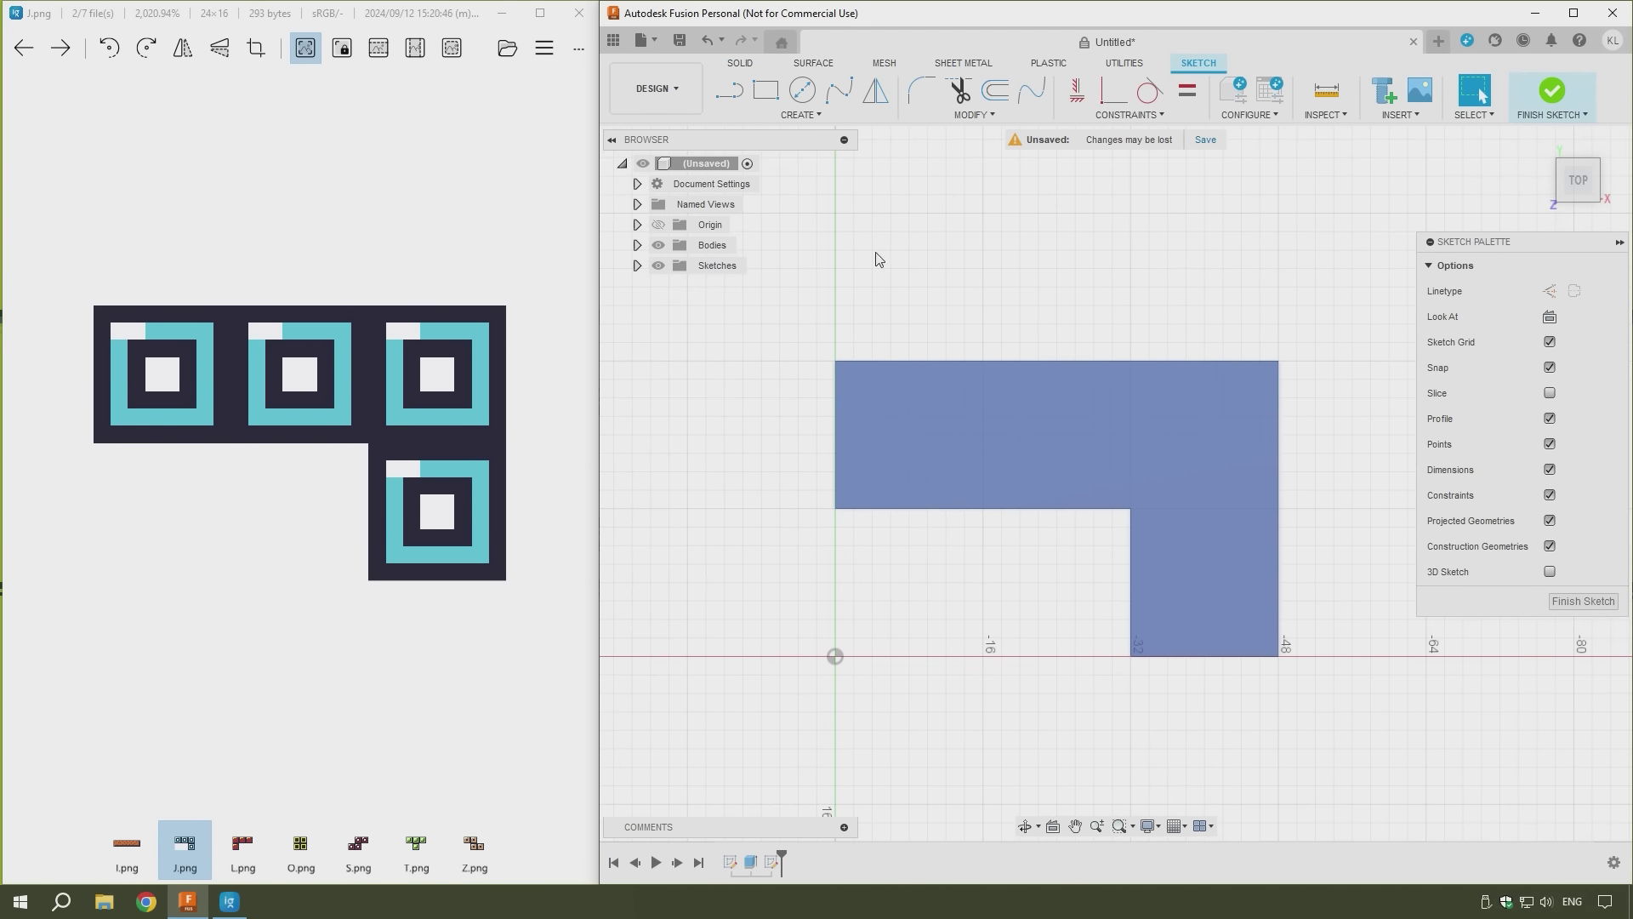
pyautogui.click(766, 96)
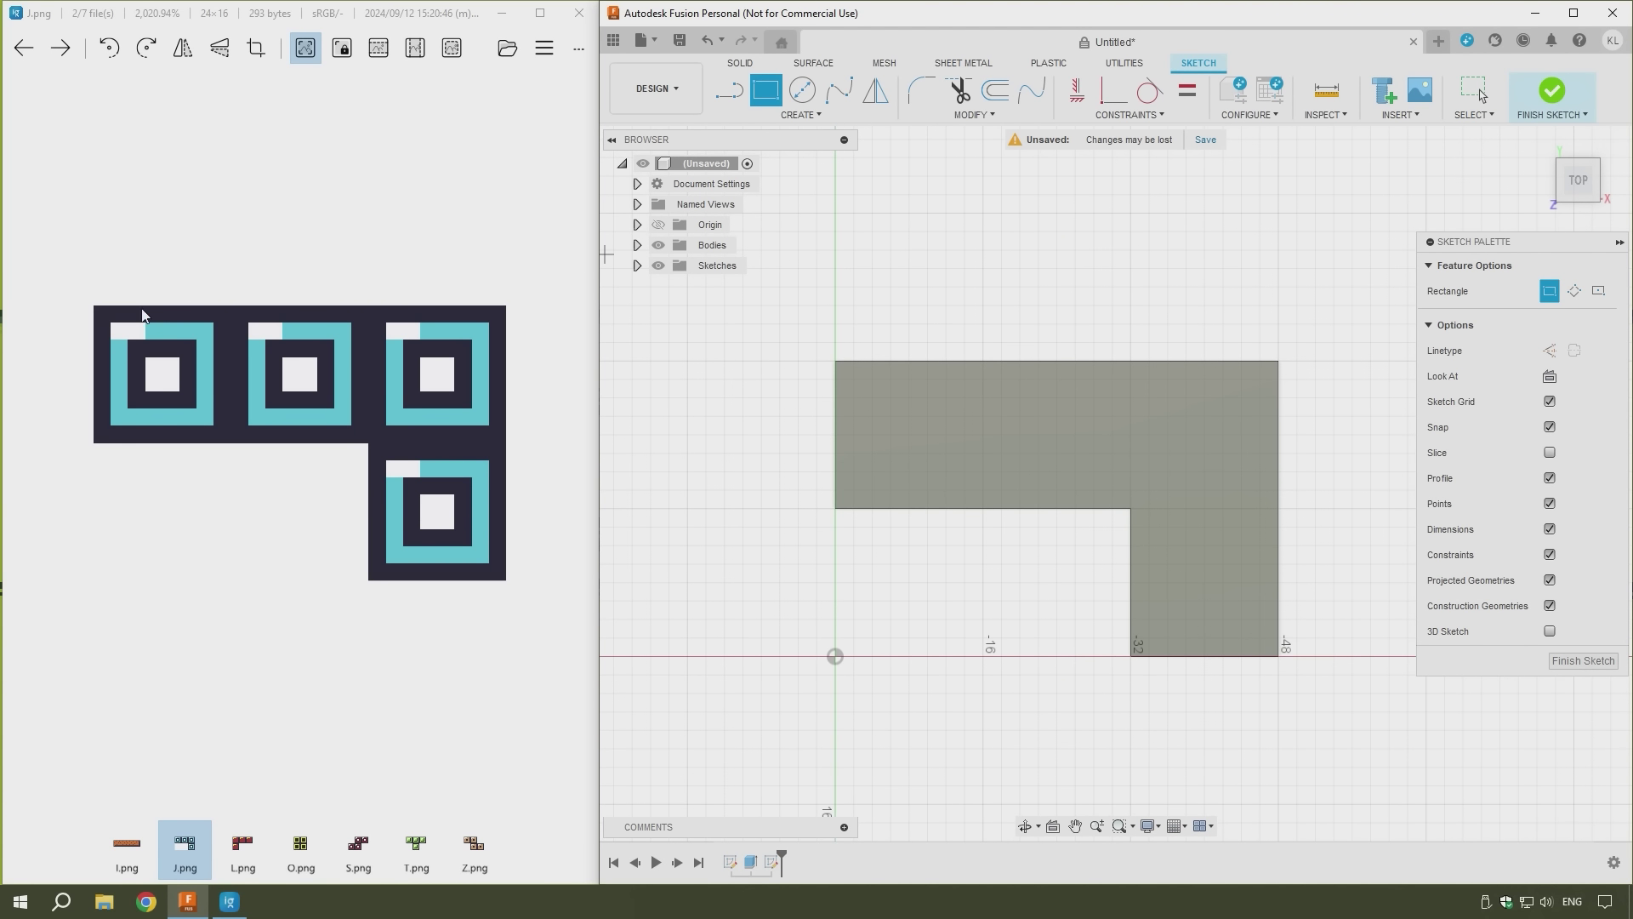
pyautogui.click(852, 379)
pyautogui.click(964, 490)
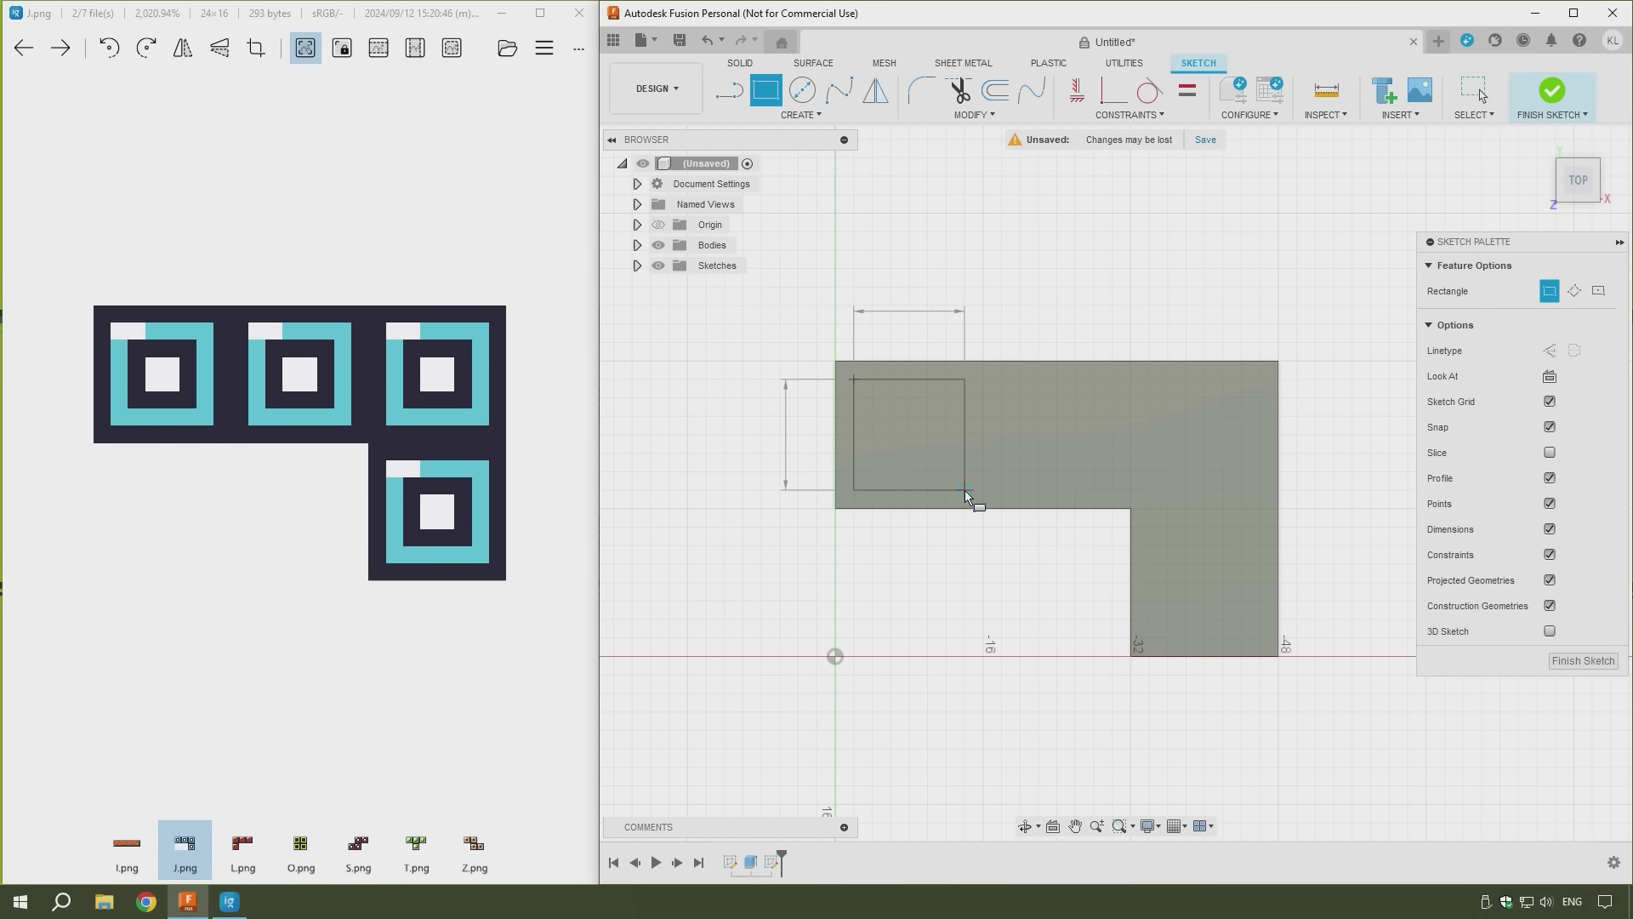
# Step: Nest 8 mm and 4 mm squares inside it, repeat in the other cells, and finish
pyautogui.click(872, 397)
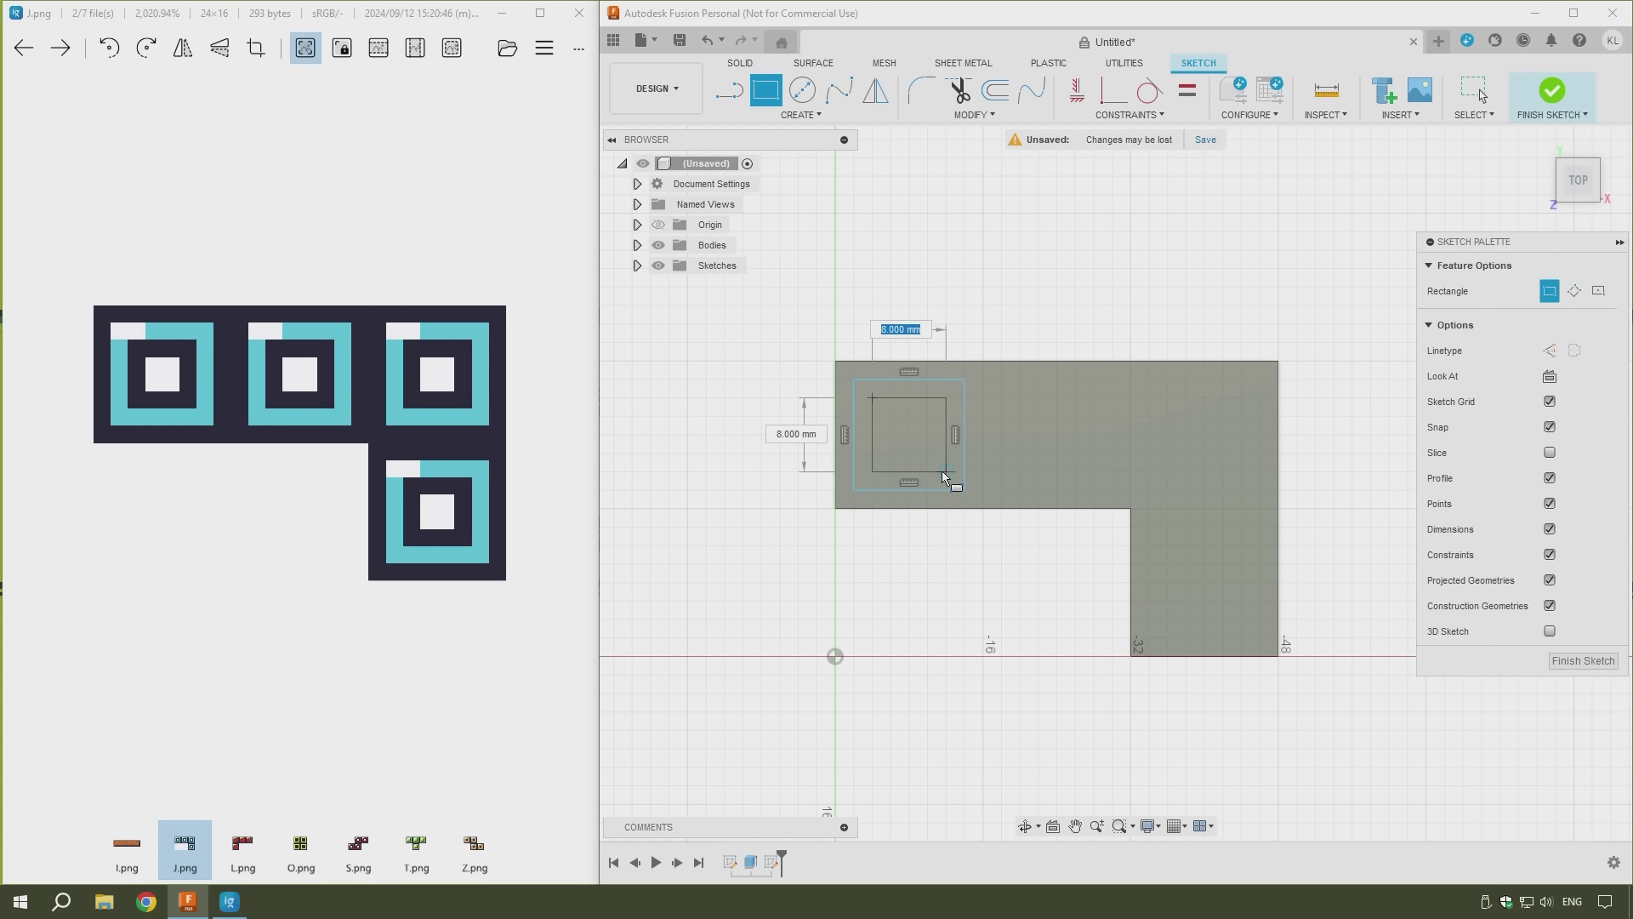
pyautogui.click(943, 471)
pyautogui.click(890, 416)
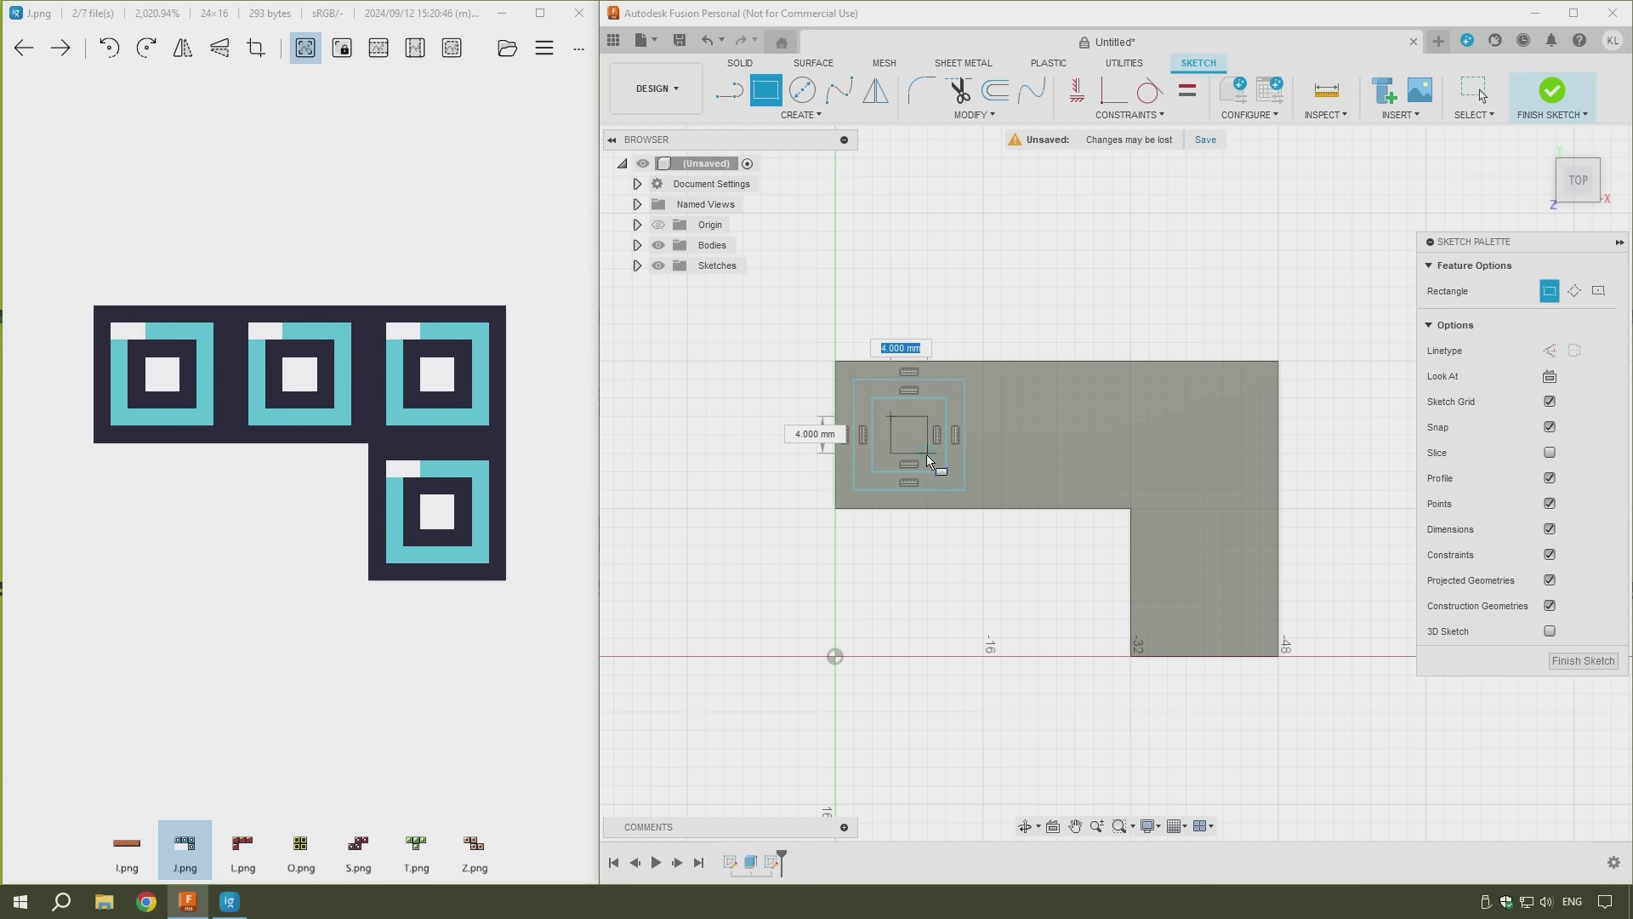
pyautogui.click(928, 460)
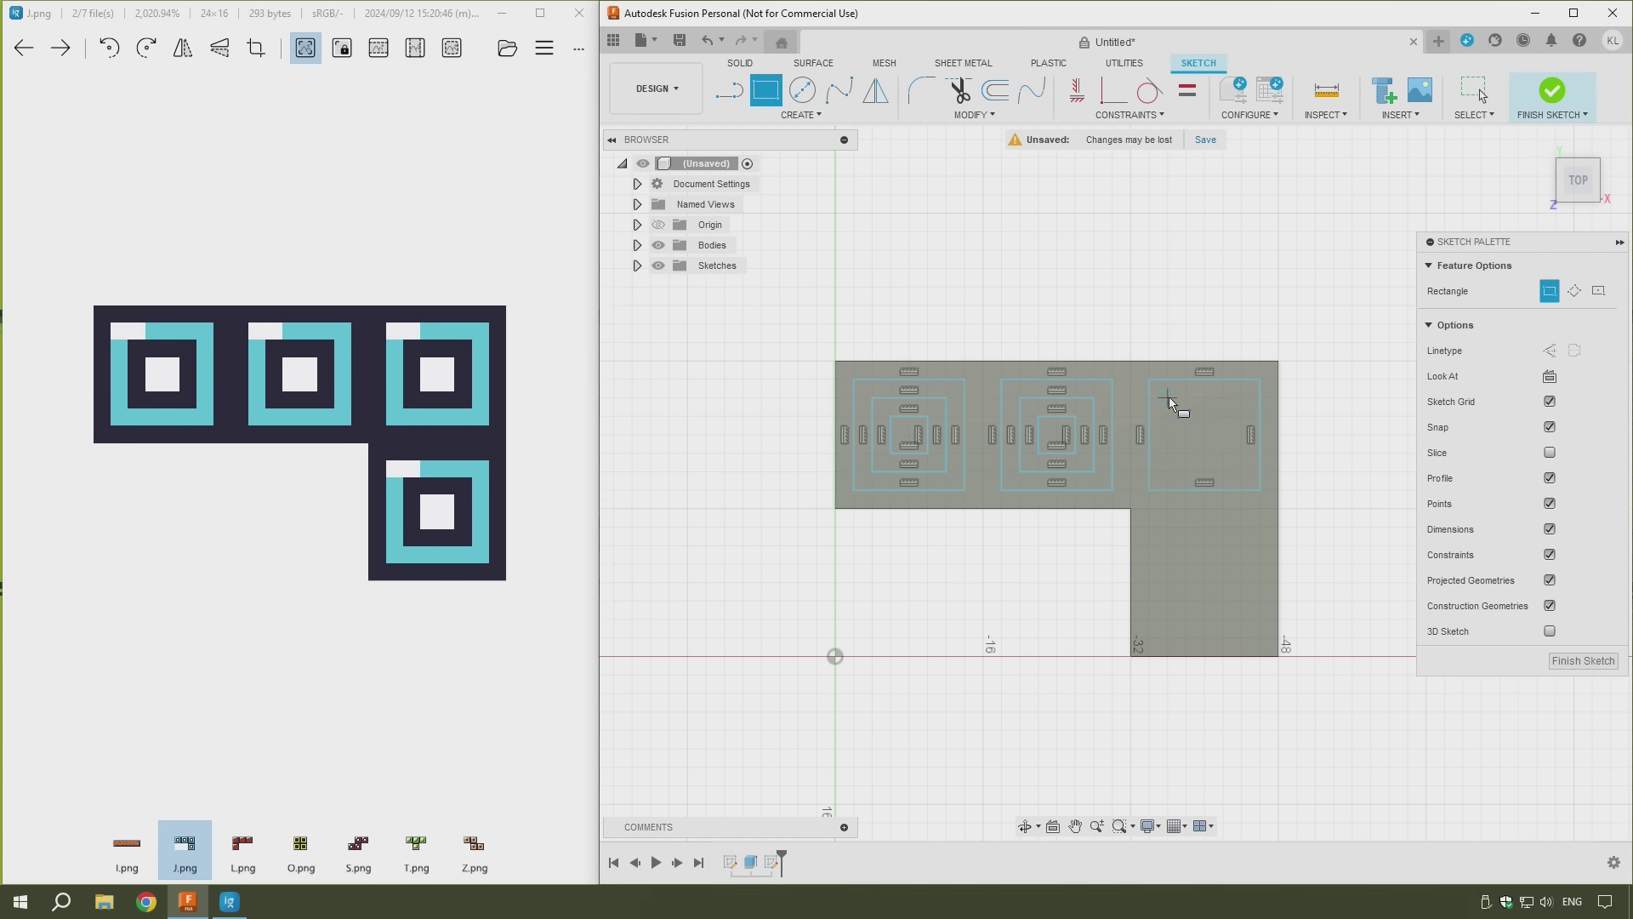
pyautogui.click(1132, 509)
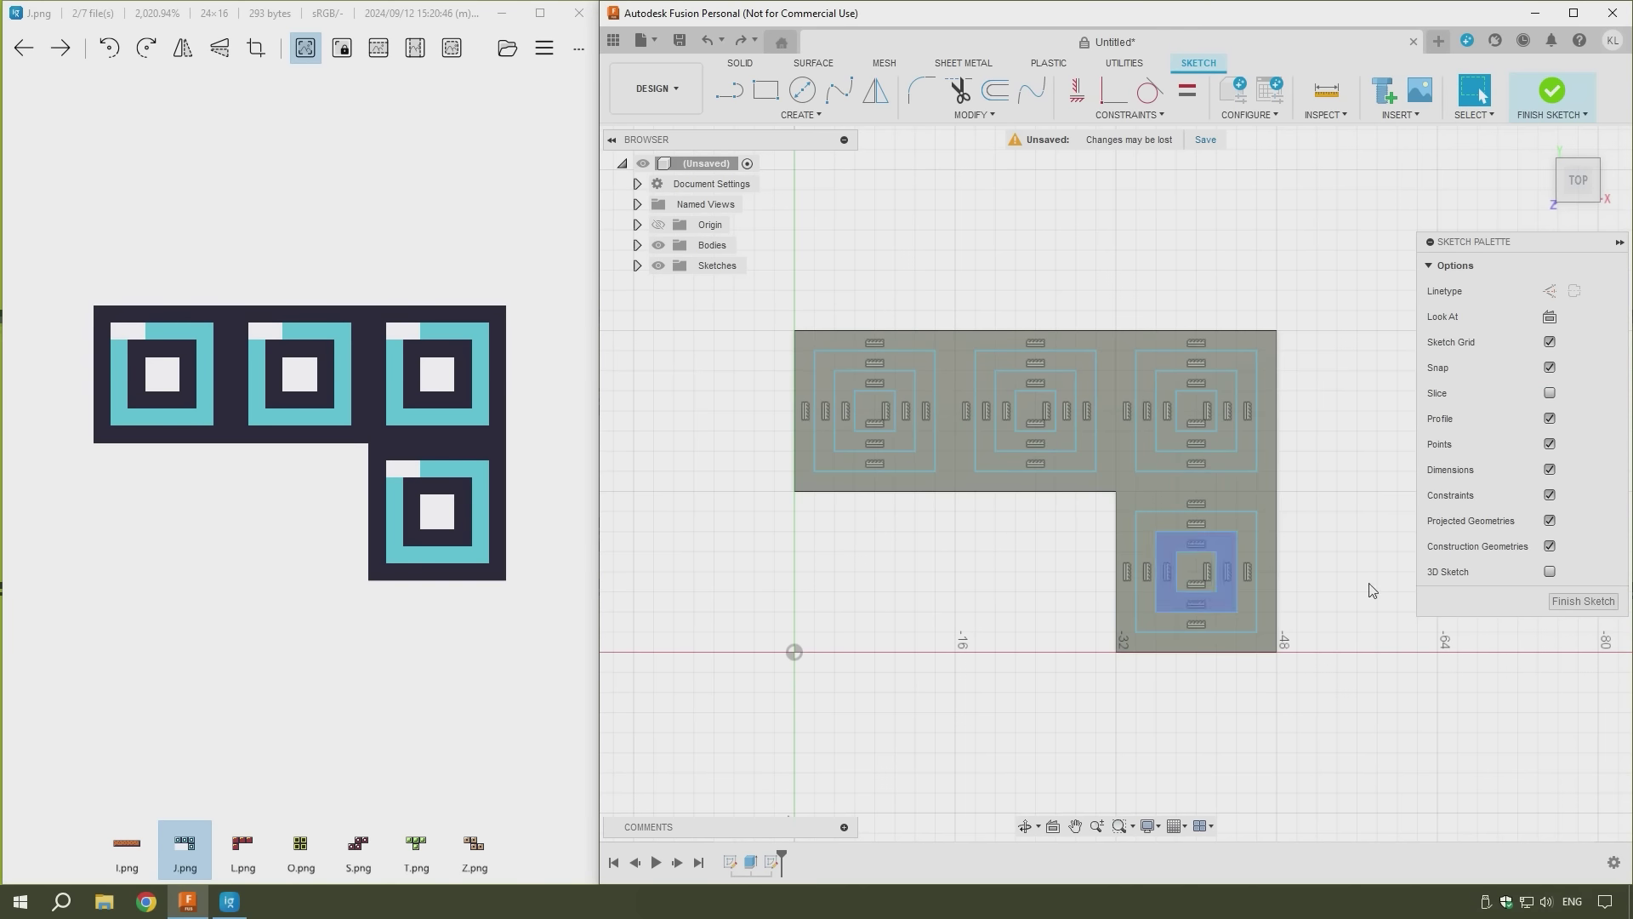
pyautogui.click(1583, 600)
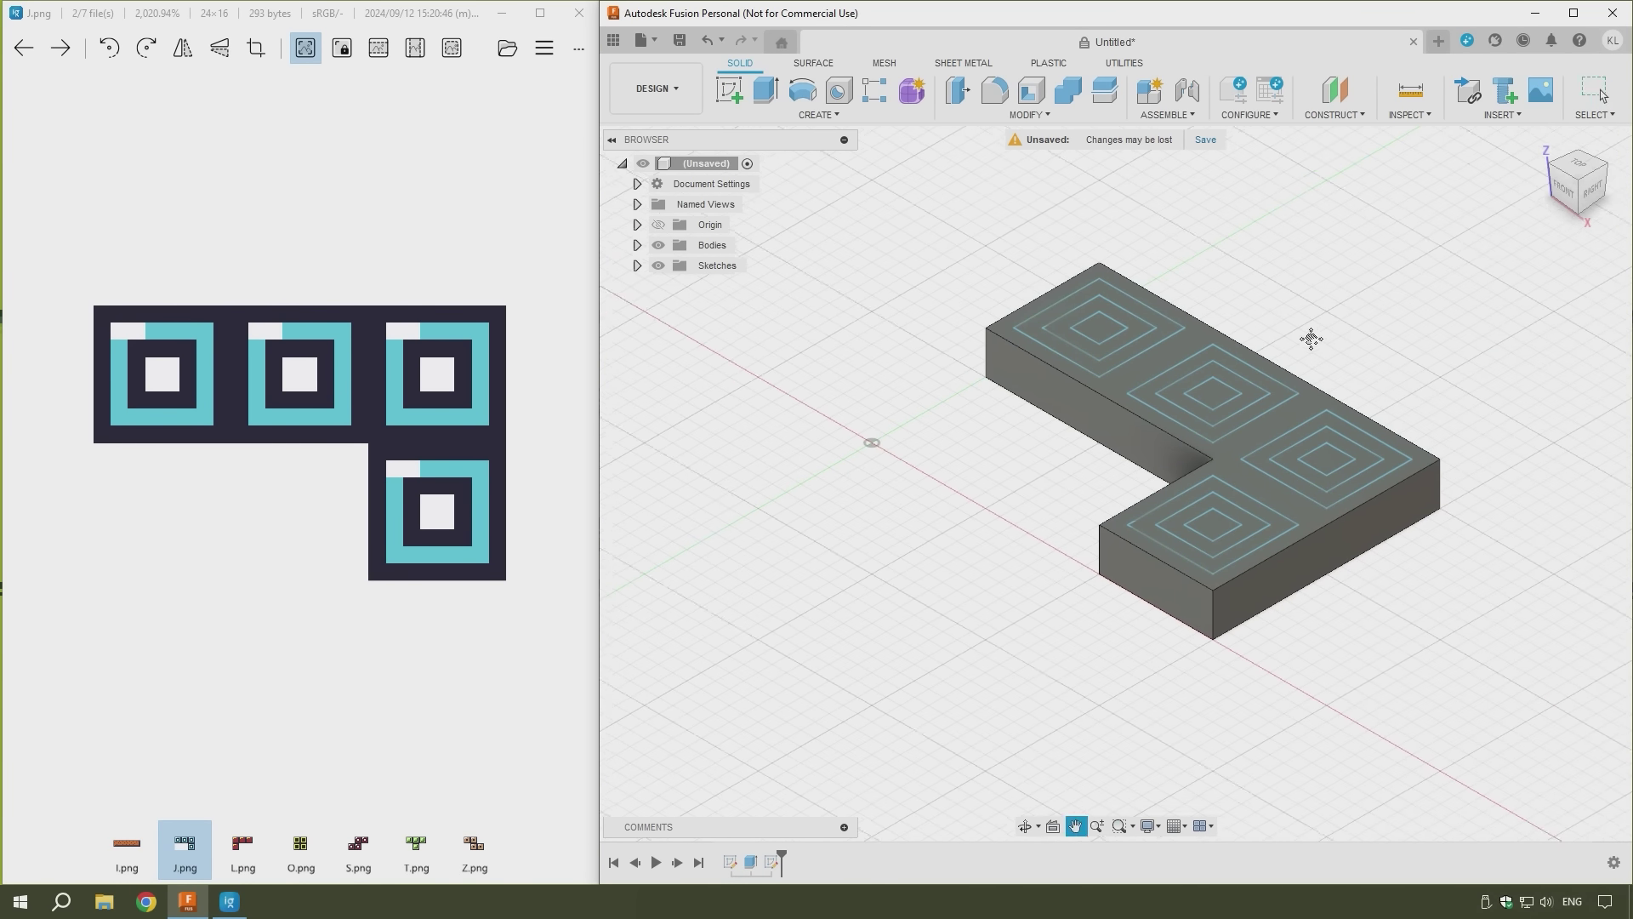
# Step: Extrude the outer top-face frame and the four middle square rings up 2 mm, joined
pyautogui.moveTo(1310, 339); pyautogui.dragTo(1293, 354)
pyautogui.press('Escape')
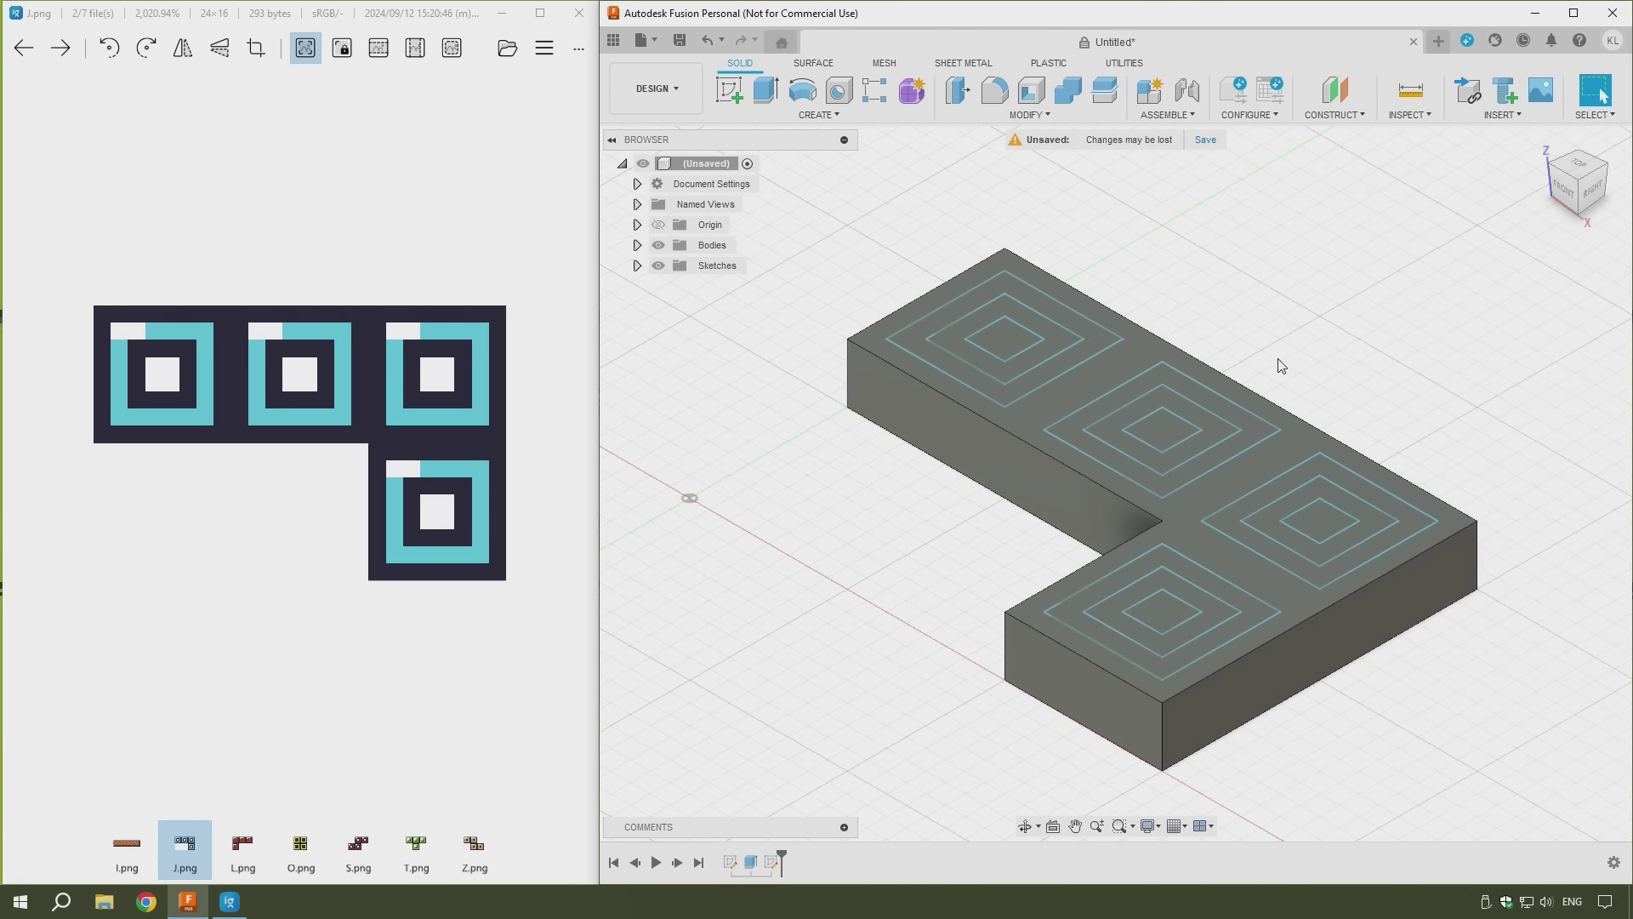
pyautogui.click(1075, 303)
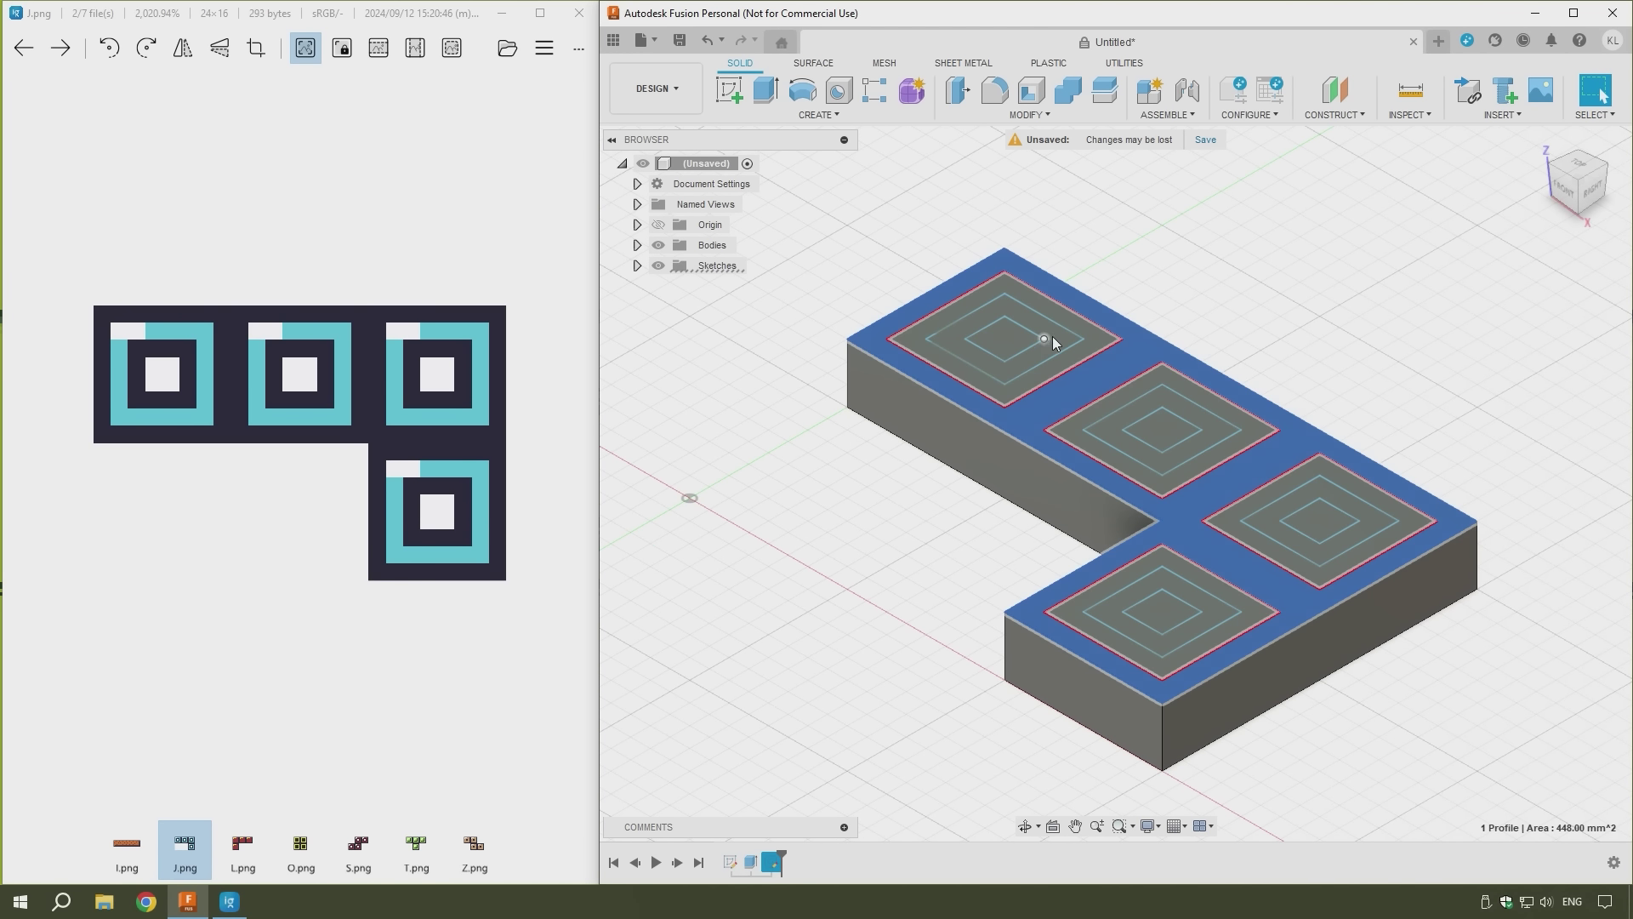
pyautogui.keyDown('ctrl'); pyautogui.click(1058, 341); pyautogui.keyUp('ctrl')
pyautogui.keyDown('ctrl'); pyautogui.click(1171, 401); pyautogui.keyUp('ctrl')
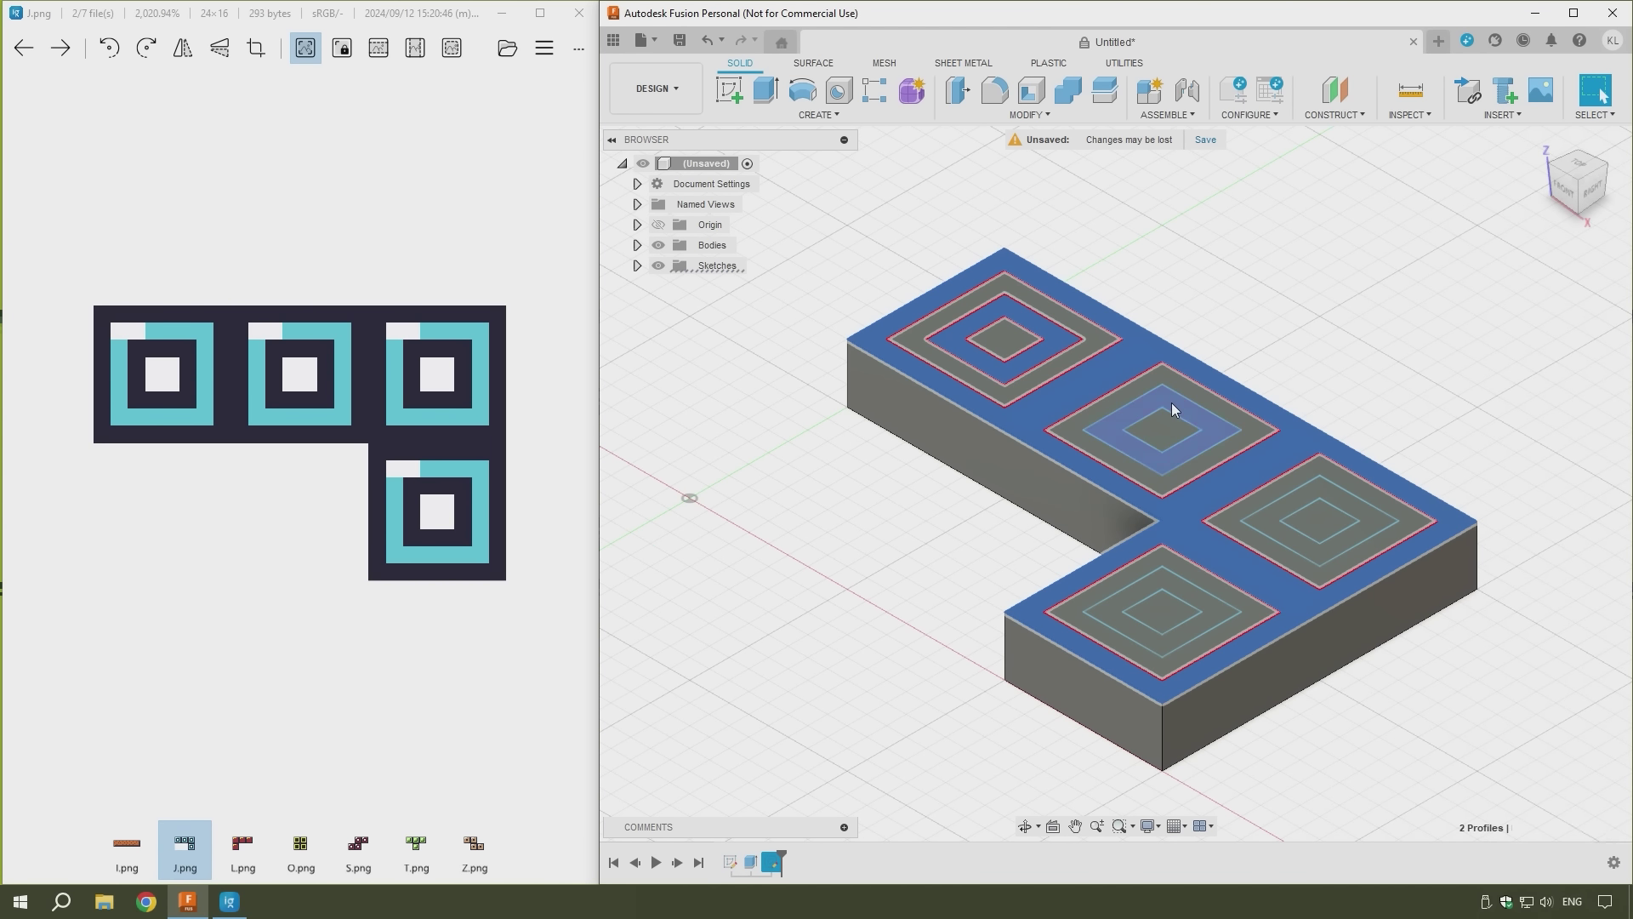
pyautogui.keyDown('ctrl'); pyautogui.click(1360, 512); pyautogui.keyUp('ctrl')
pyautogui.keyDown('ctrl'); pyautogui.click(1199, 603); pyautogui.keyUp('ctrl')
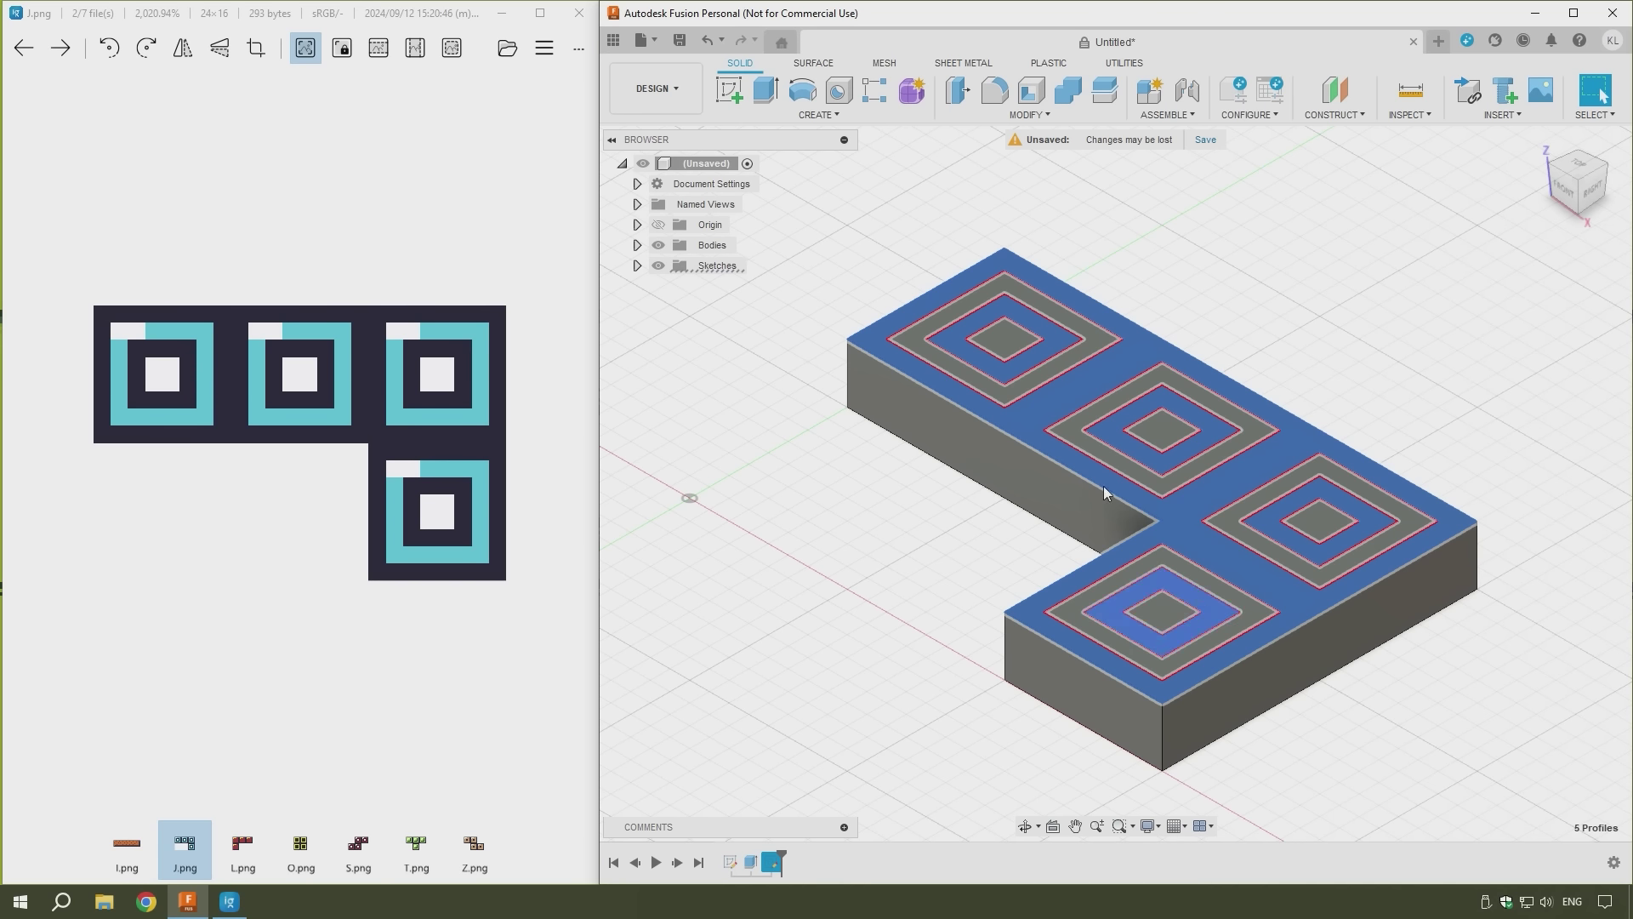
pyautogui.click(765, 89)
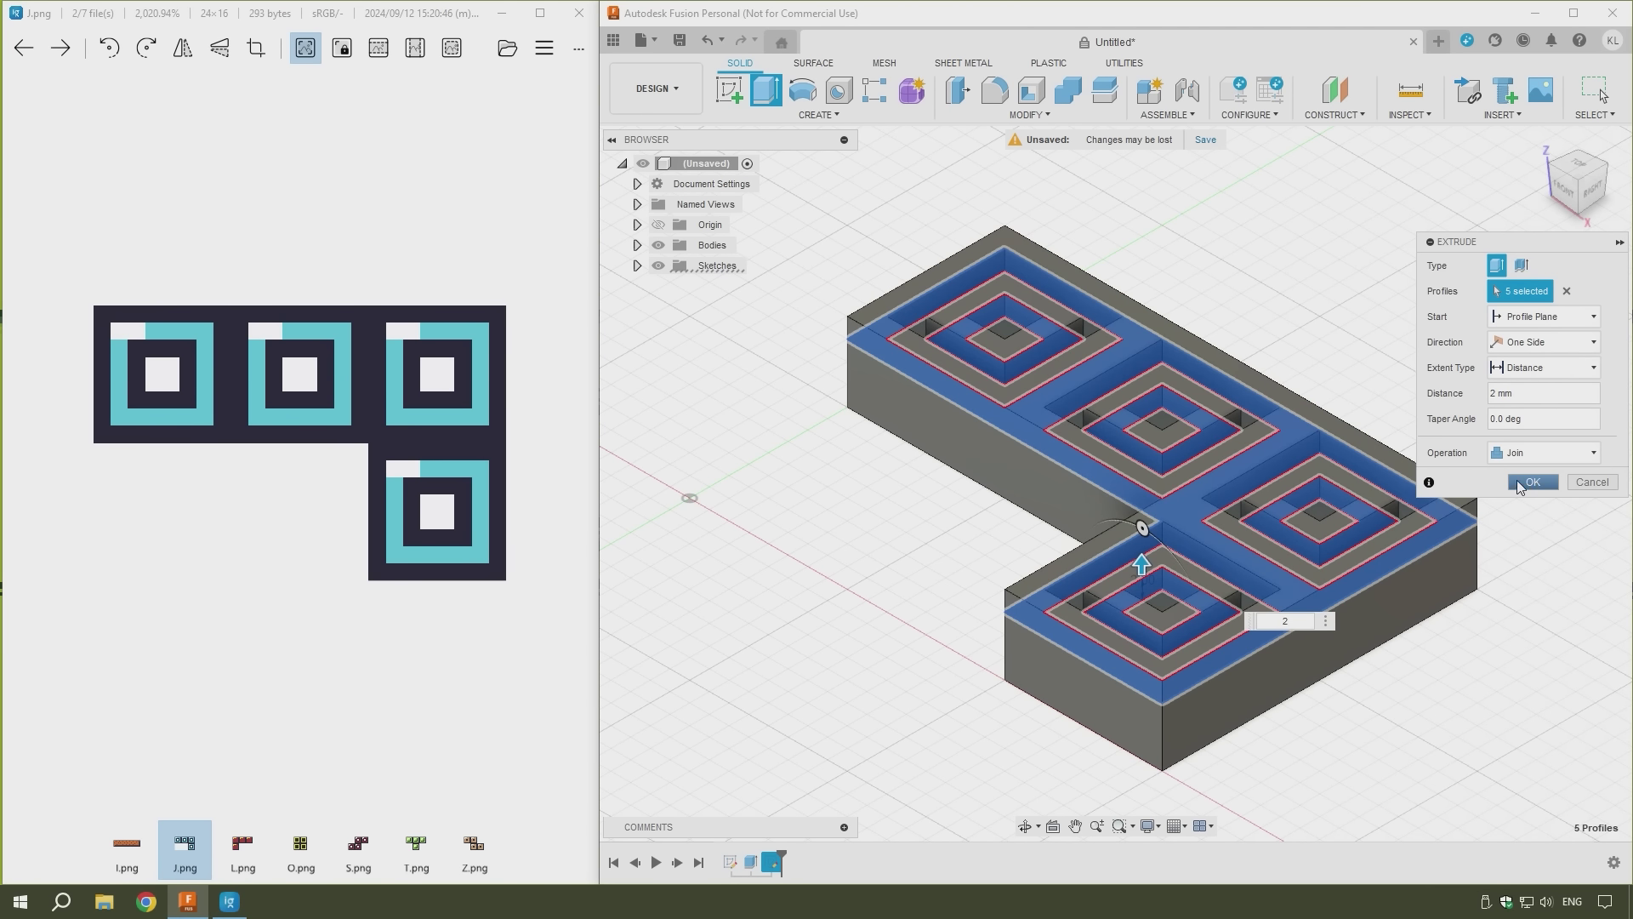
pyautogui.click(1532, 481)
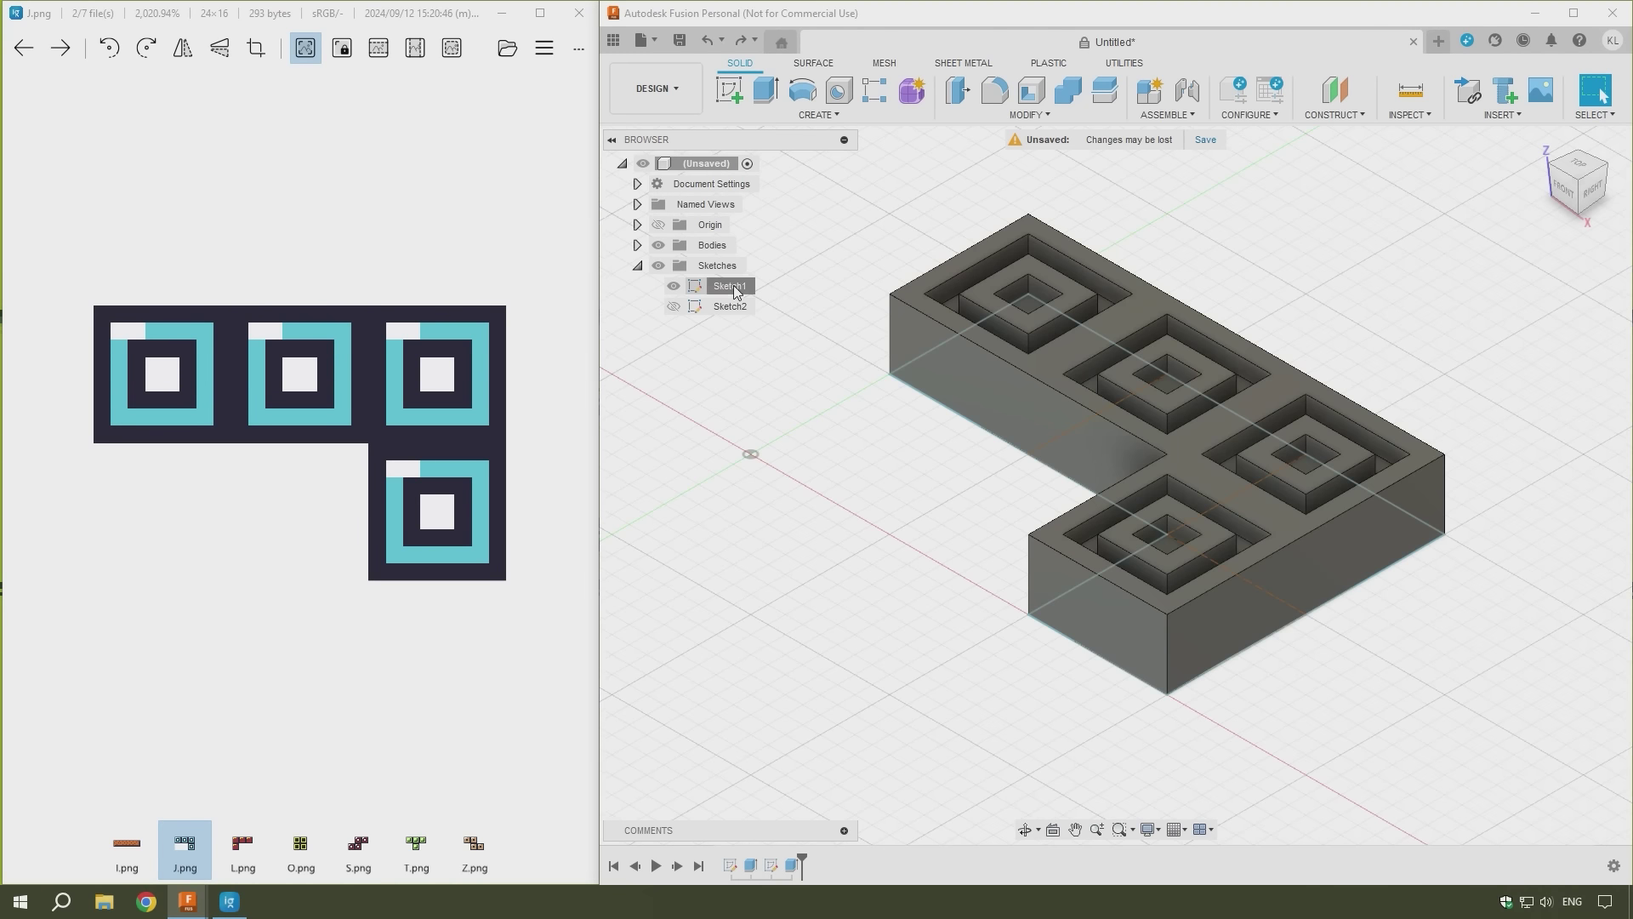
# Step: Edit the base sketch and draw crossing diagonals in the first and bottom cells
pyautogui.doubleClick(729, 264)
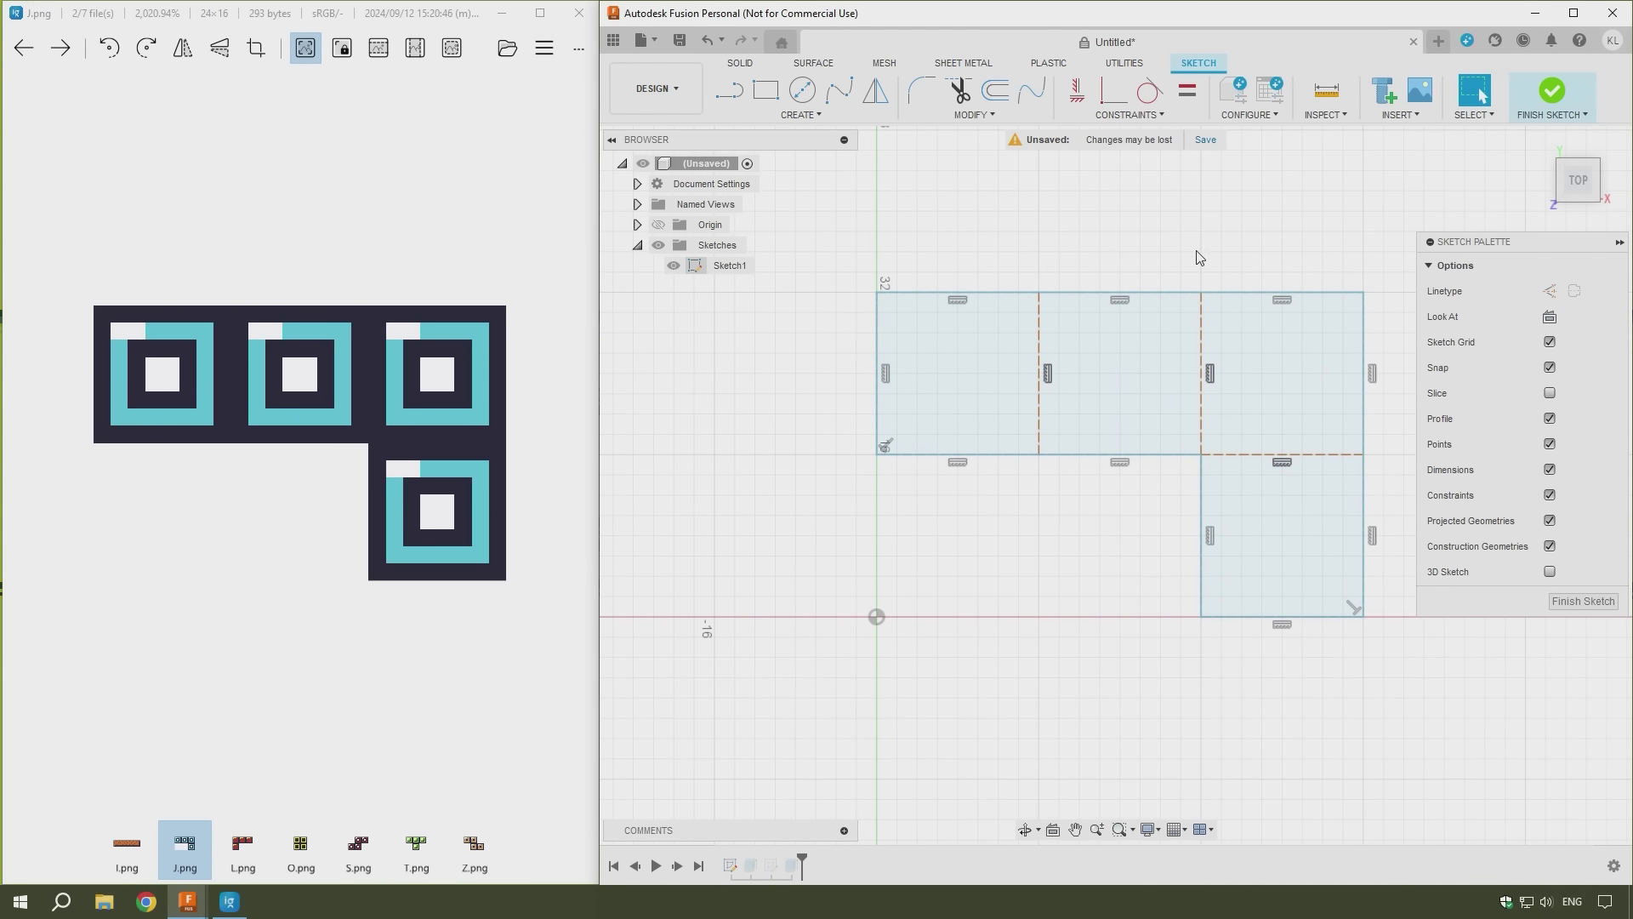
pyautogui.click(734, 97)
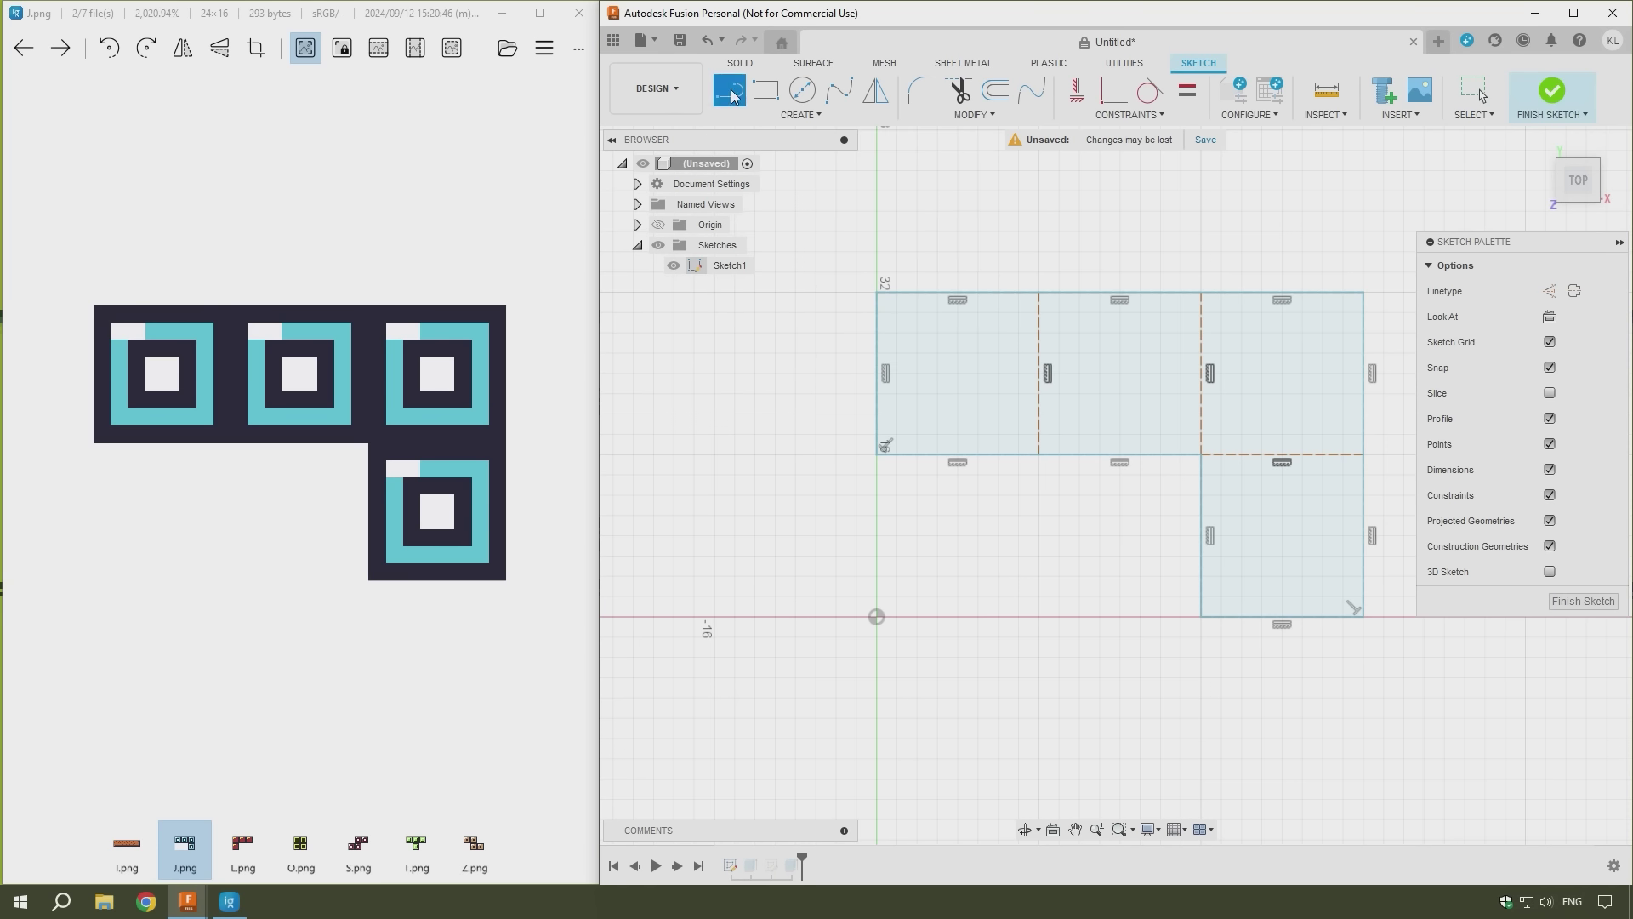
pyautogui.click(877, 292)
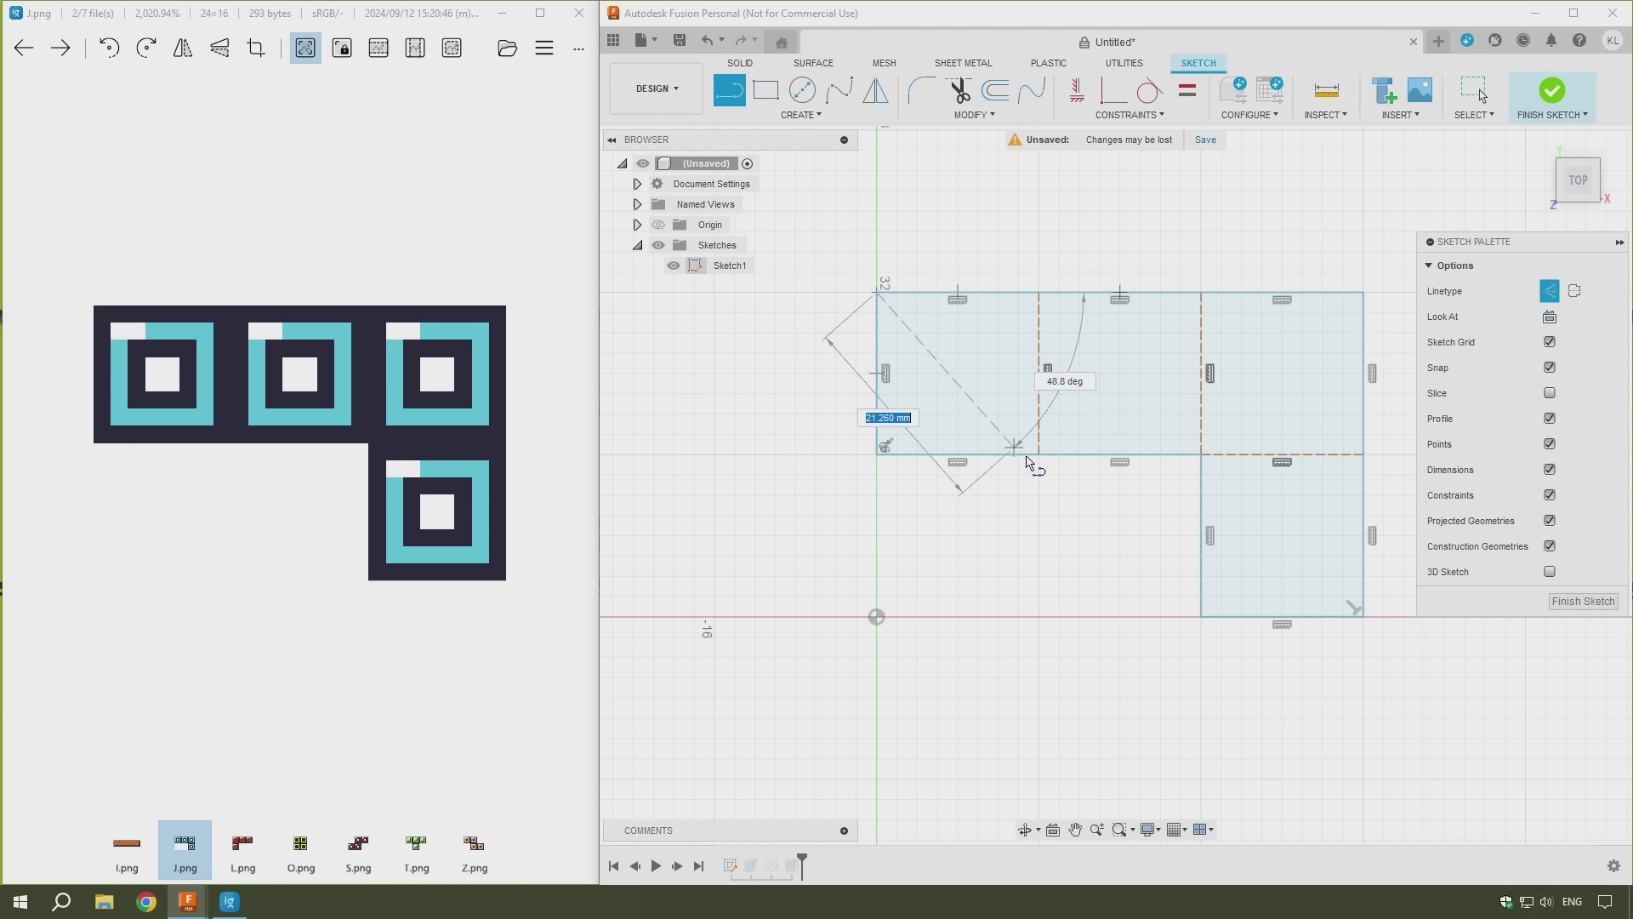
pyautogui.click(1039, 293)
pyautogui.doubleClick(877, 453)
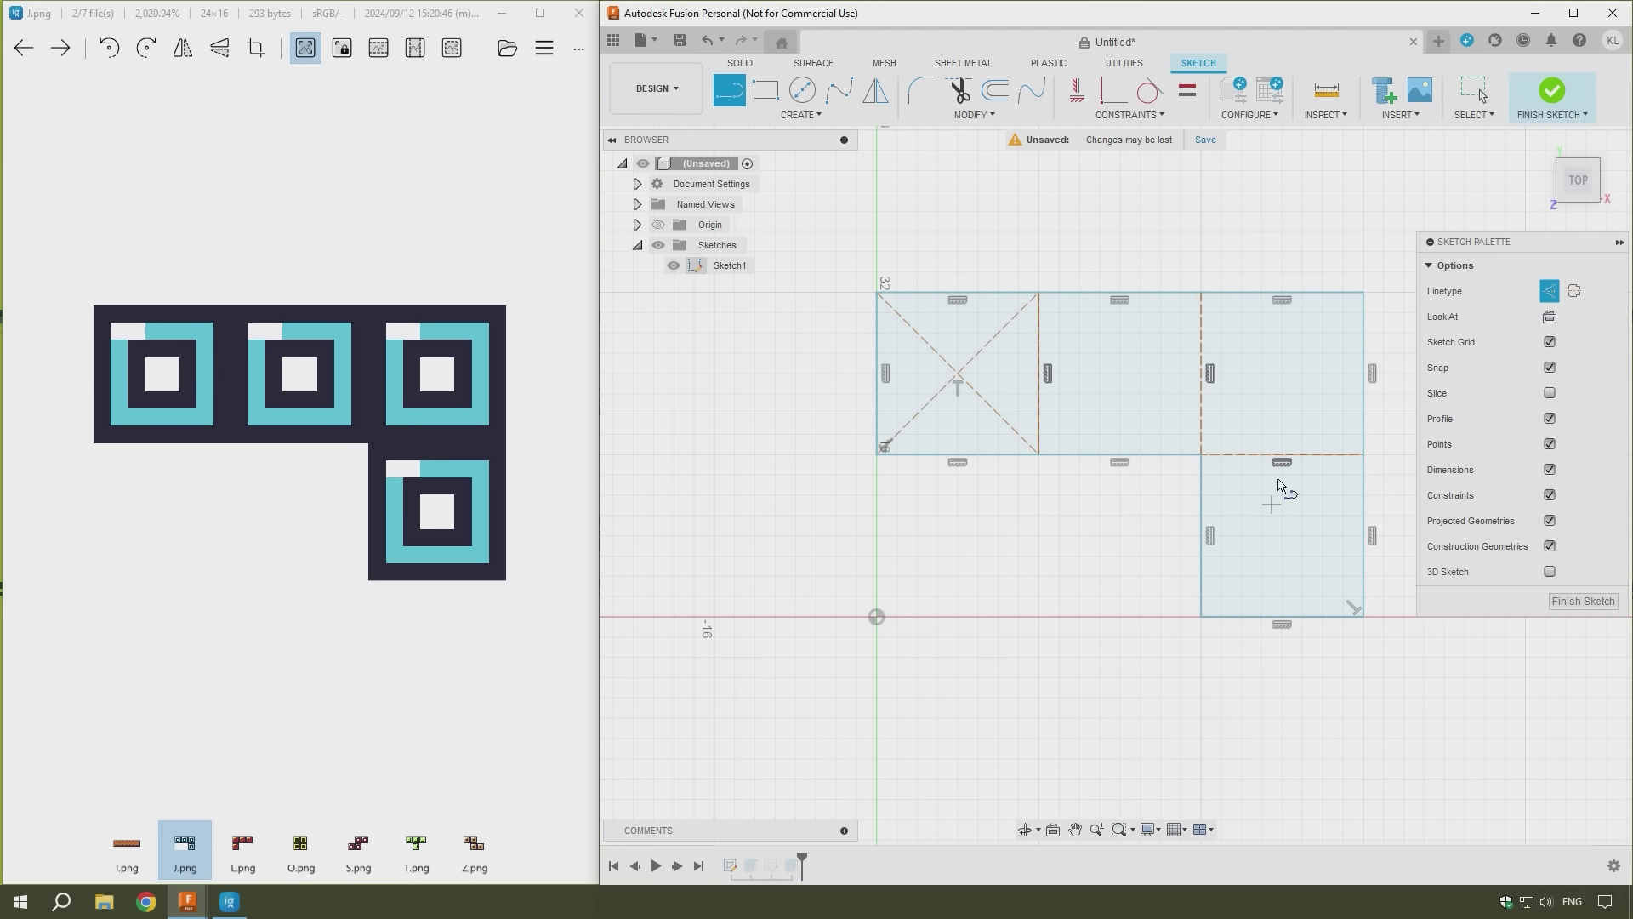
pyautogui.click(1202, 454)
pyautogui.doubleClick(1362, 615)
pyautogui.click(1361, 455)
pyautogui.doubleClick(1202, 615)
# Step: Place 10.20 mm circles at both diagonal intersections and finish the sketch
pyautogui.click(802, 90)
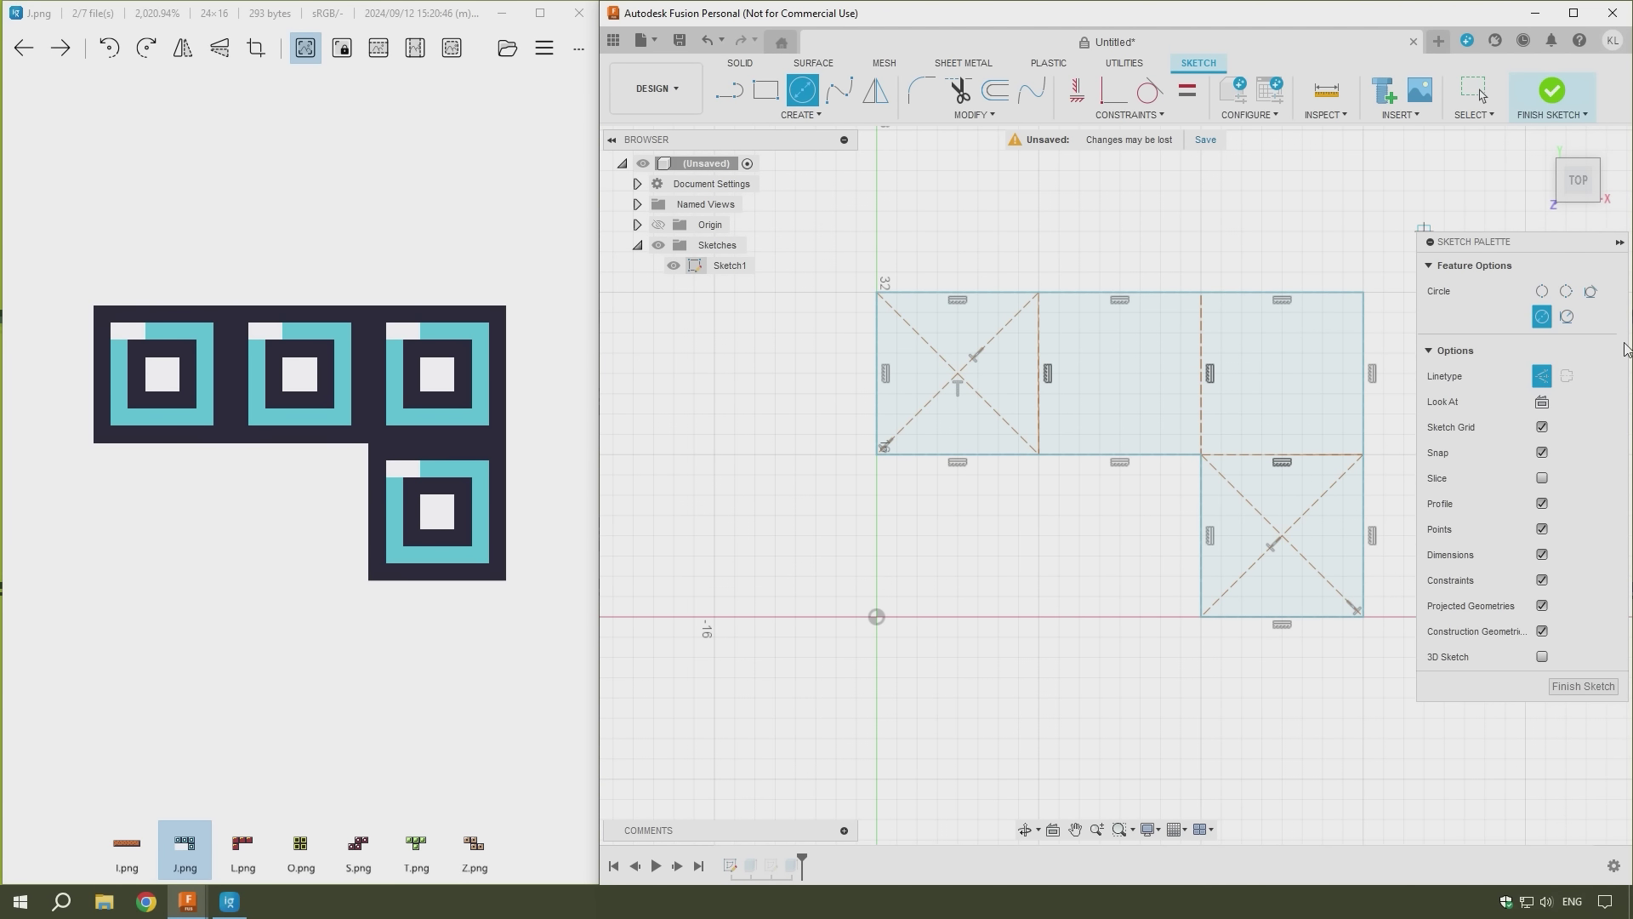
pyautogui.click(1544, 377)
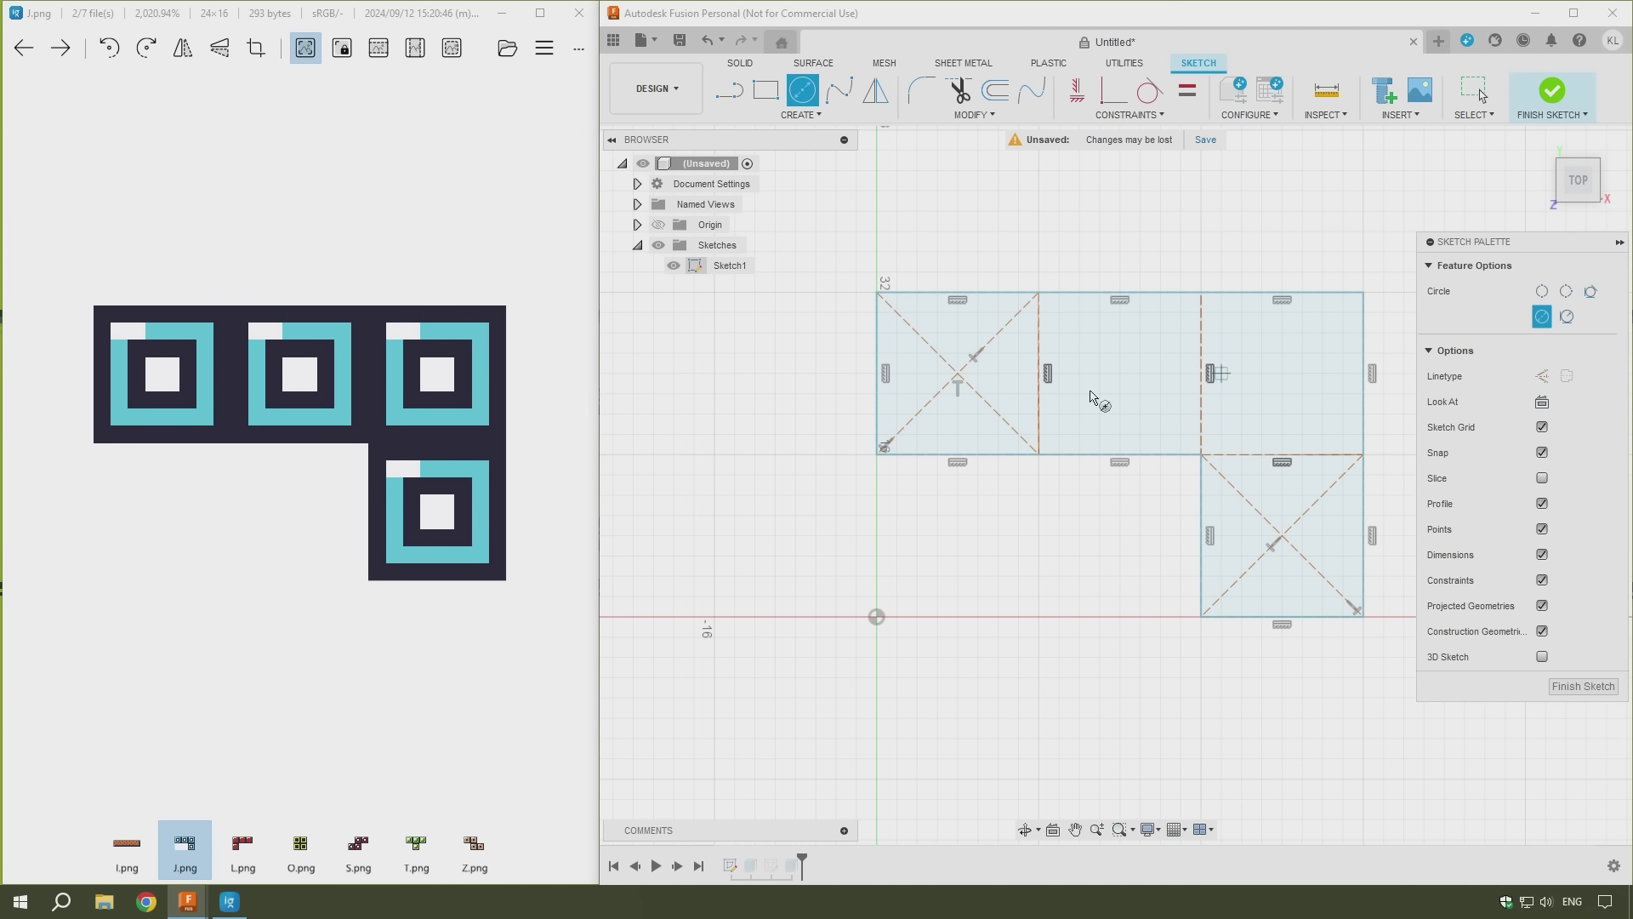
pyautogui.click(958, 374)
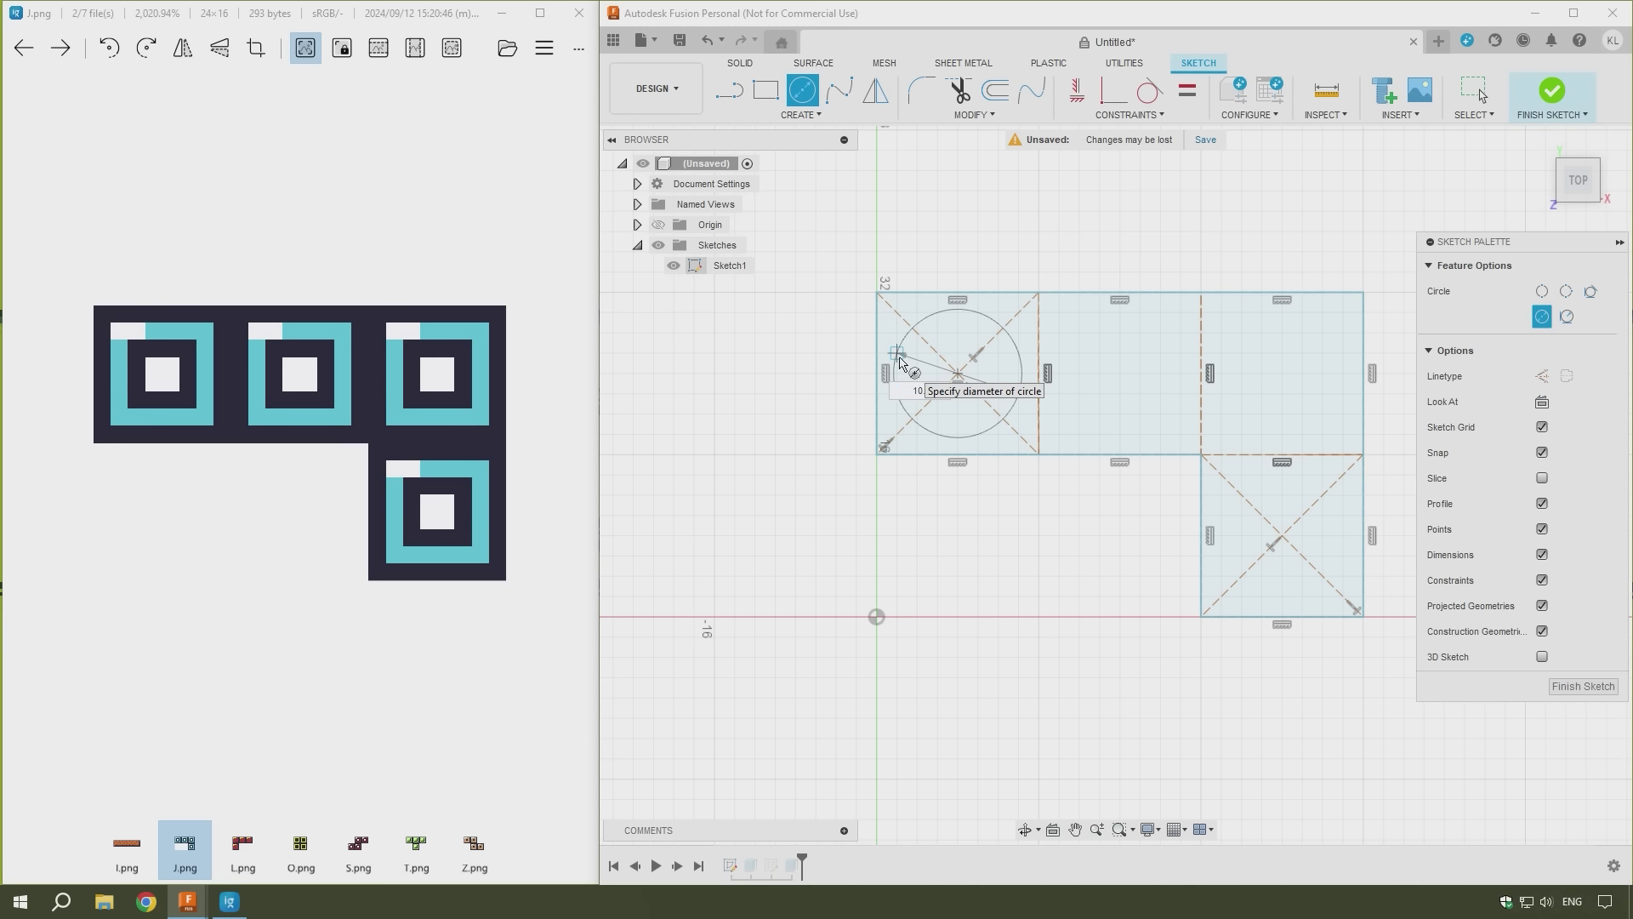
pyautogui.press('Return')
pyautogui.press('Escape')
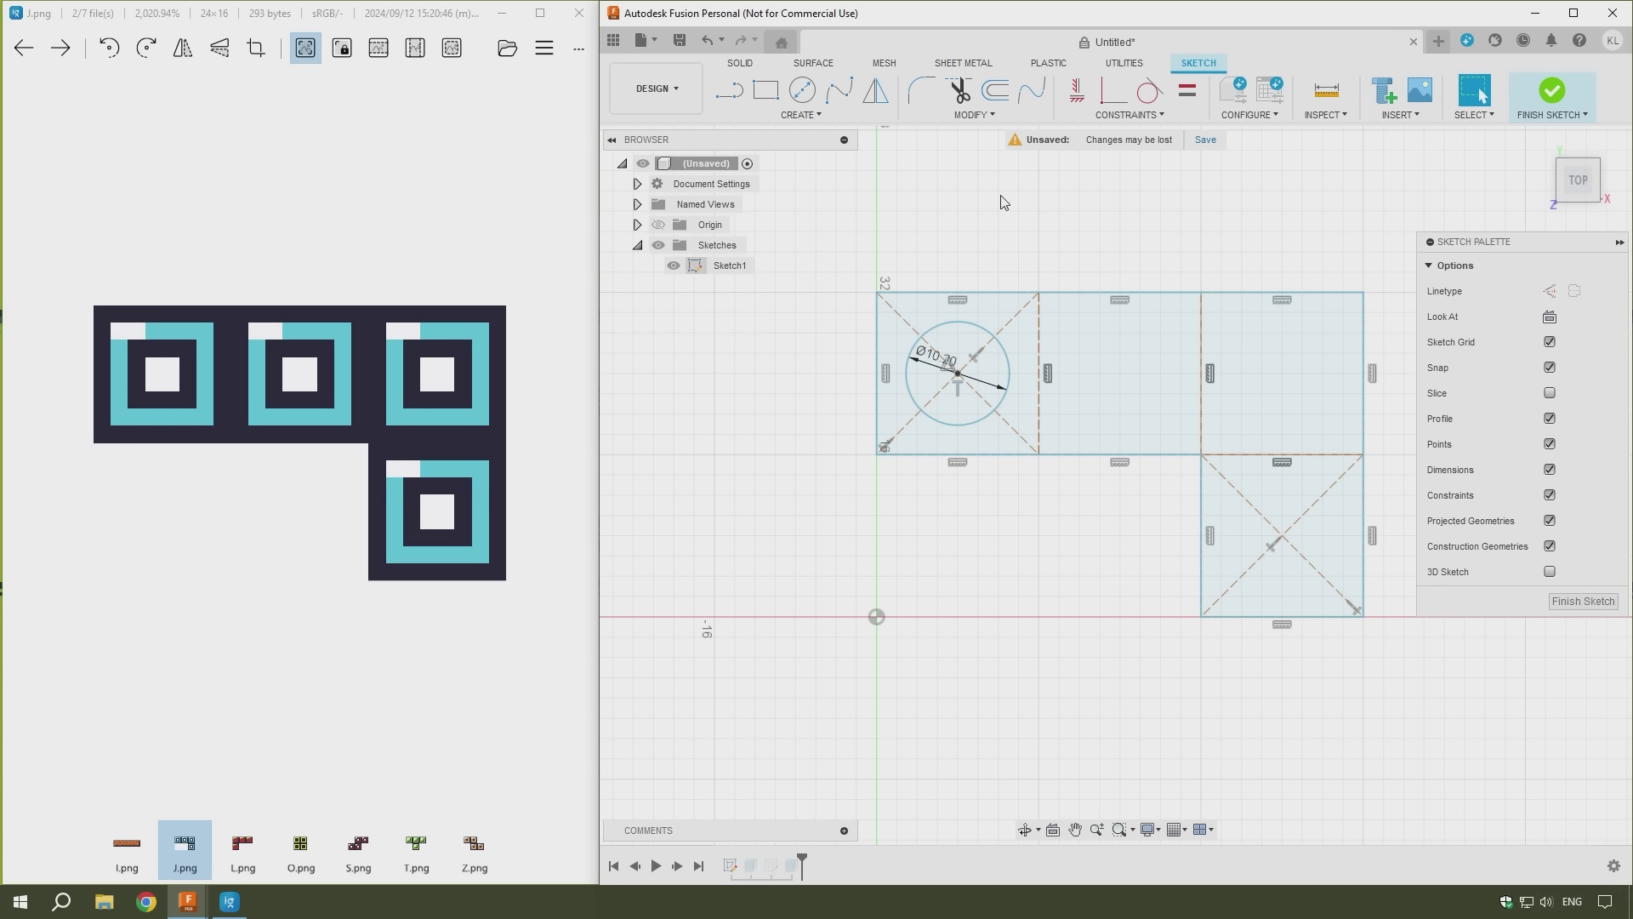
pyautogui.click(804, 91)
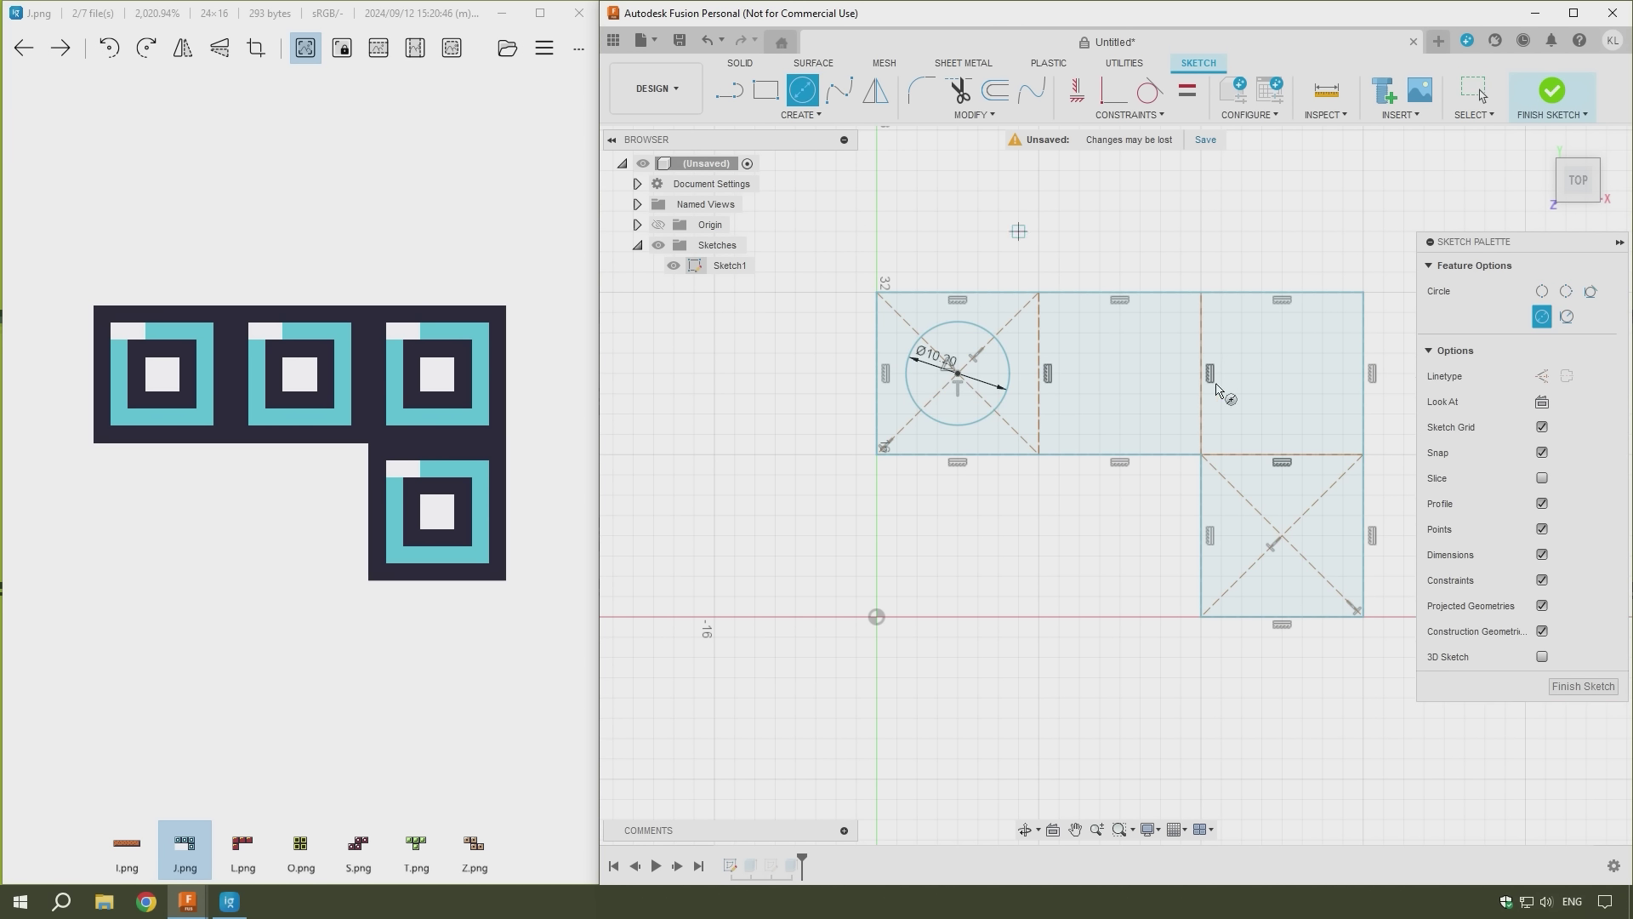
pyautogui.click(1283, 538)
pyautogui.press('Return')
pyautogui.press('Escape')
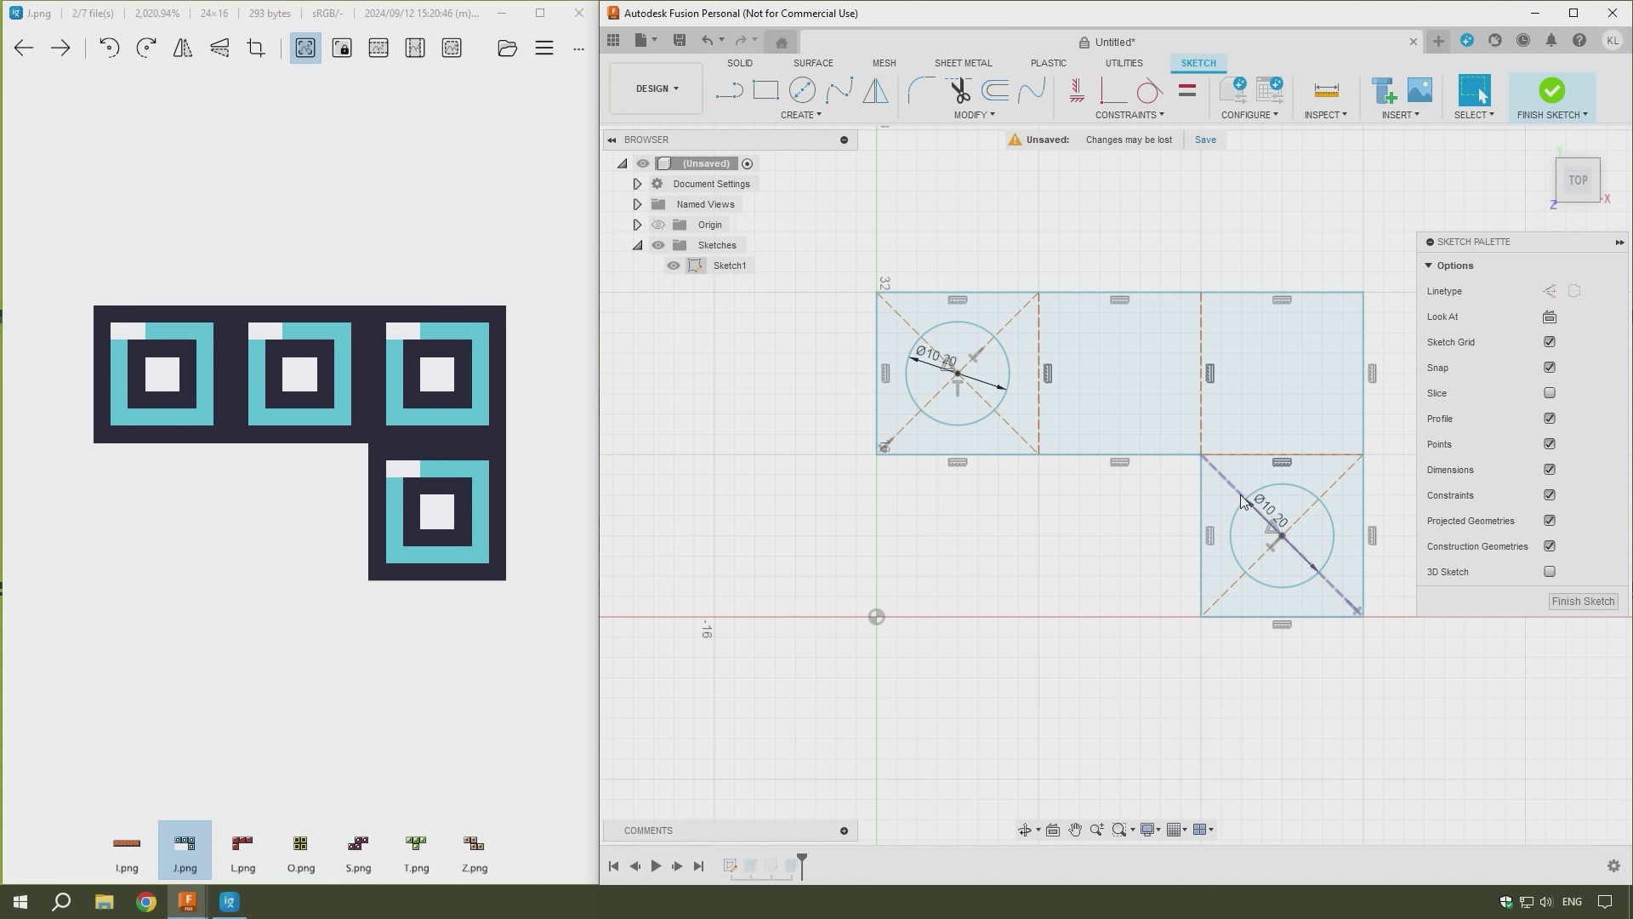
pyautogui.click(1582, 599)
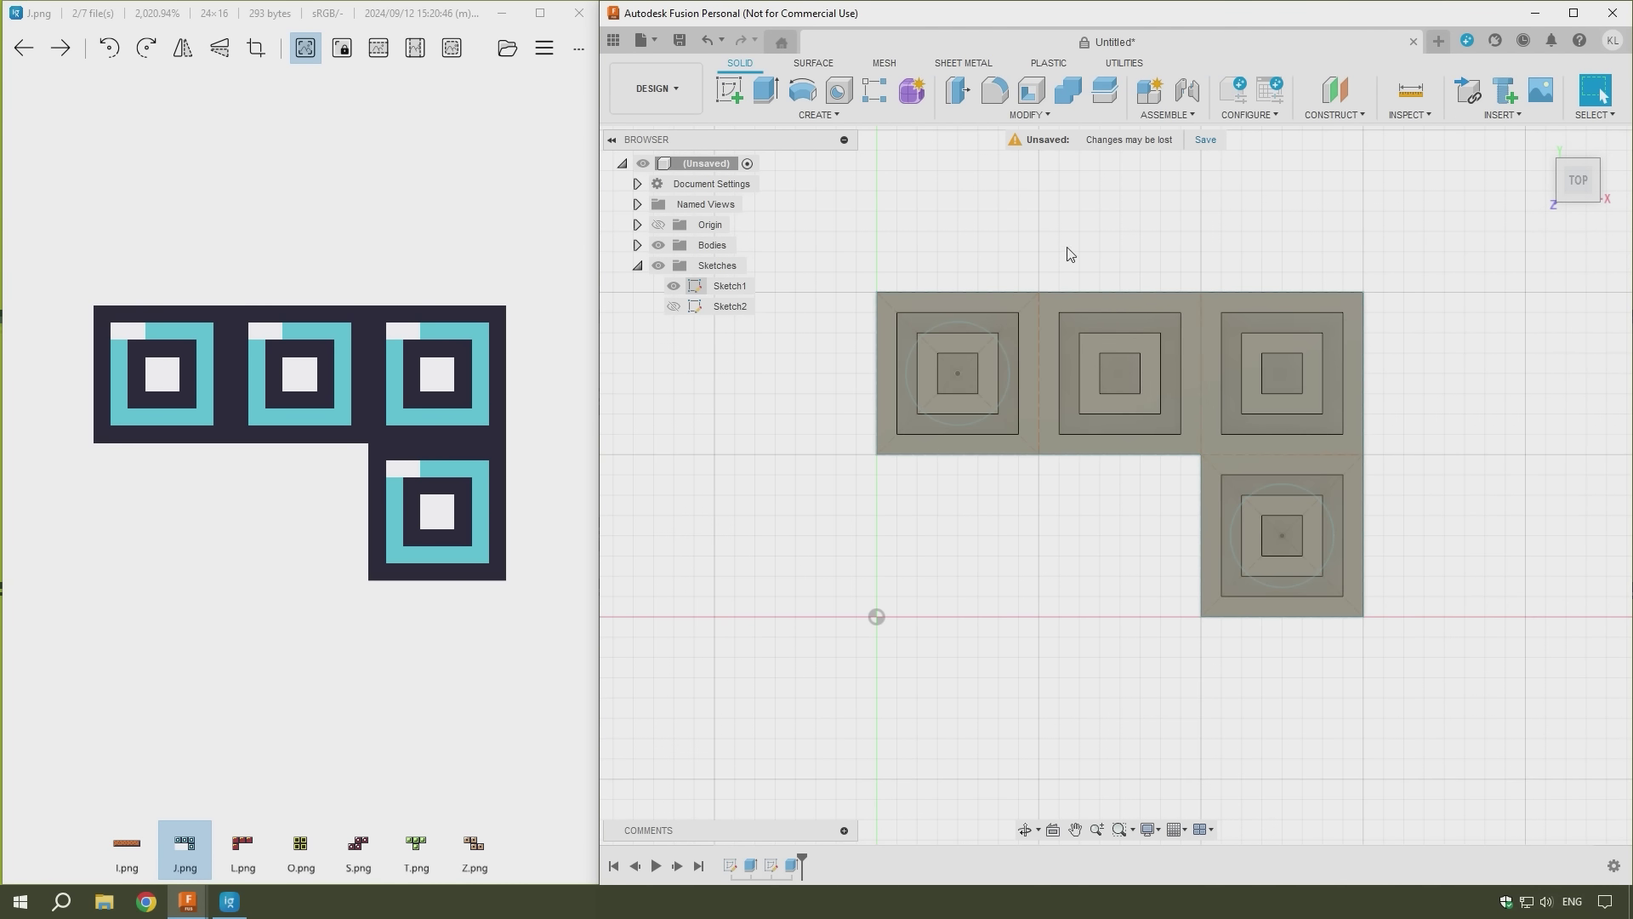
# Step: Cut both circle profiles 1 mm deep into the underside as magnet holes
pyautogui.moveTo(1052, 514)
pyautogui.keyDown('shift'); pyautogui.mouseDown(button='middle')
pyautogui.moveTo(1075, 539)
pyautogui.moveTo(1075, 444)
pyautogui.moveTo(999, 484)
pyautogui.mouseUp(button='middle'); pyautogui.keyUp('shift')
pyautogui.click(951, 471)
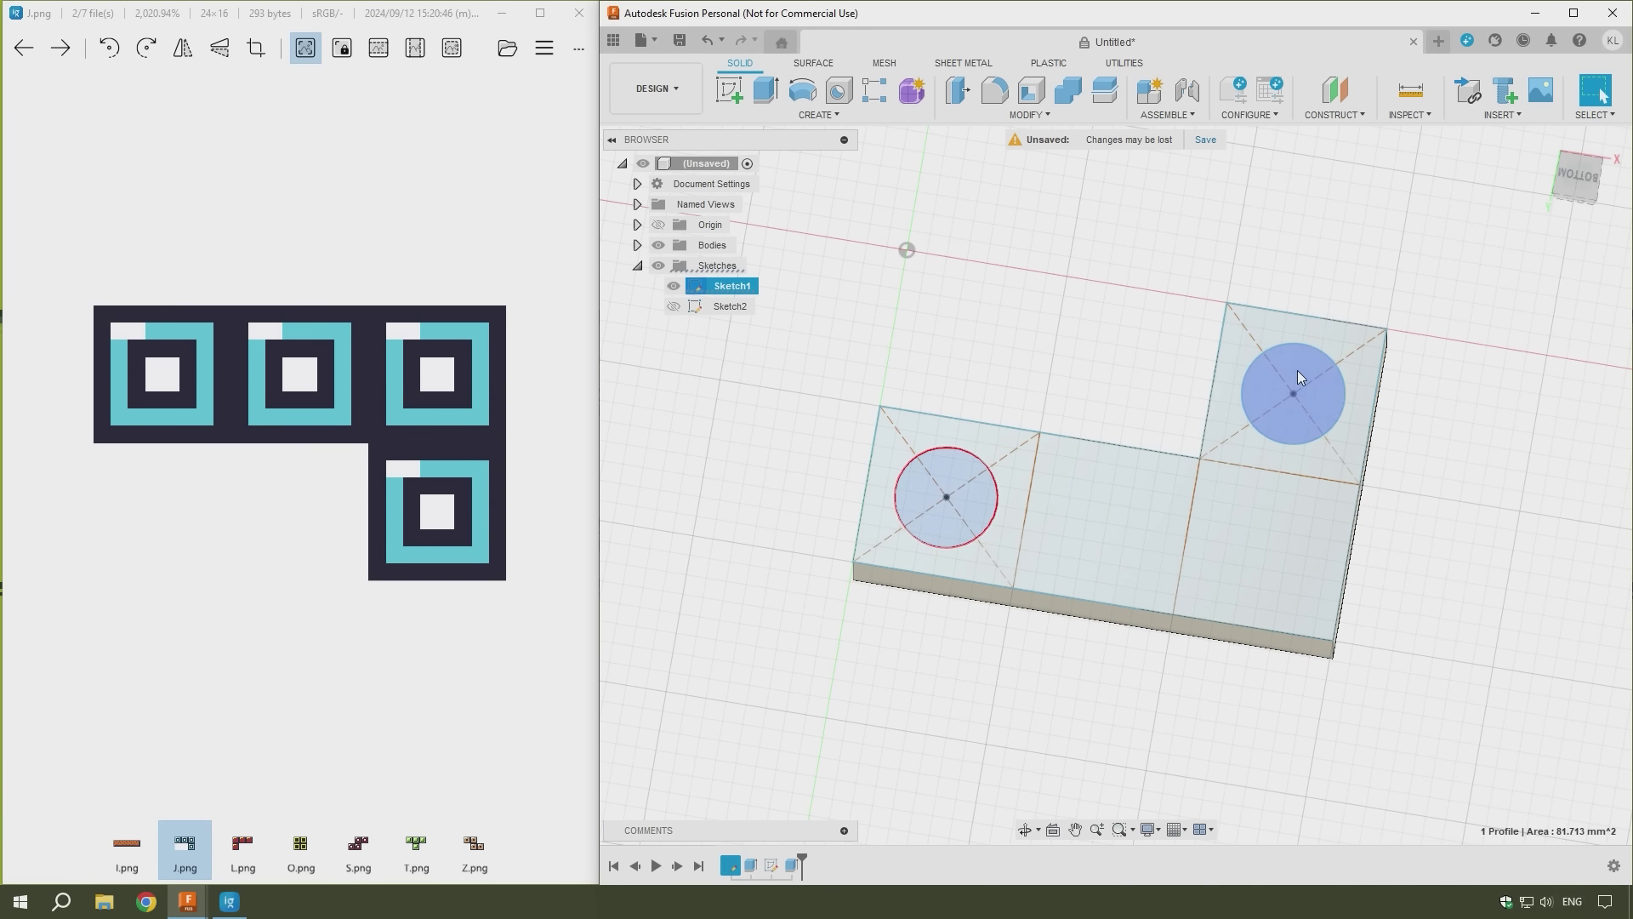
pyautogui.keyDown('shift'); pyautogui.click(1298, 370); pyautogui.keyUp('shift')
pyautogui.click(765, 89)
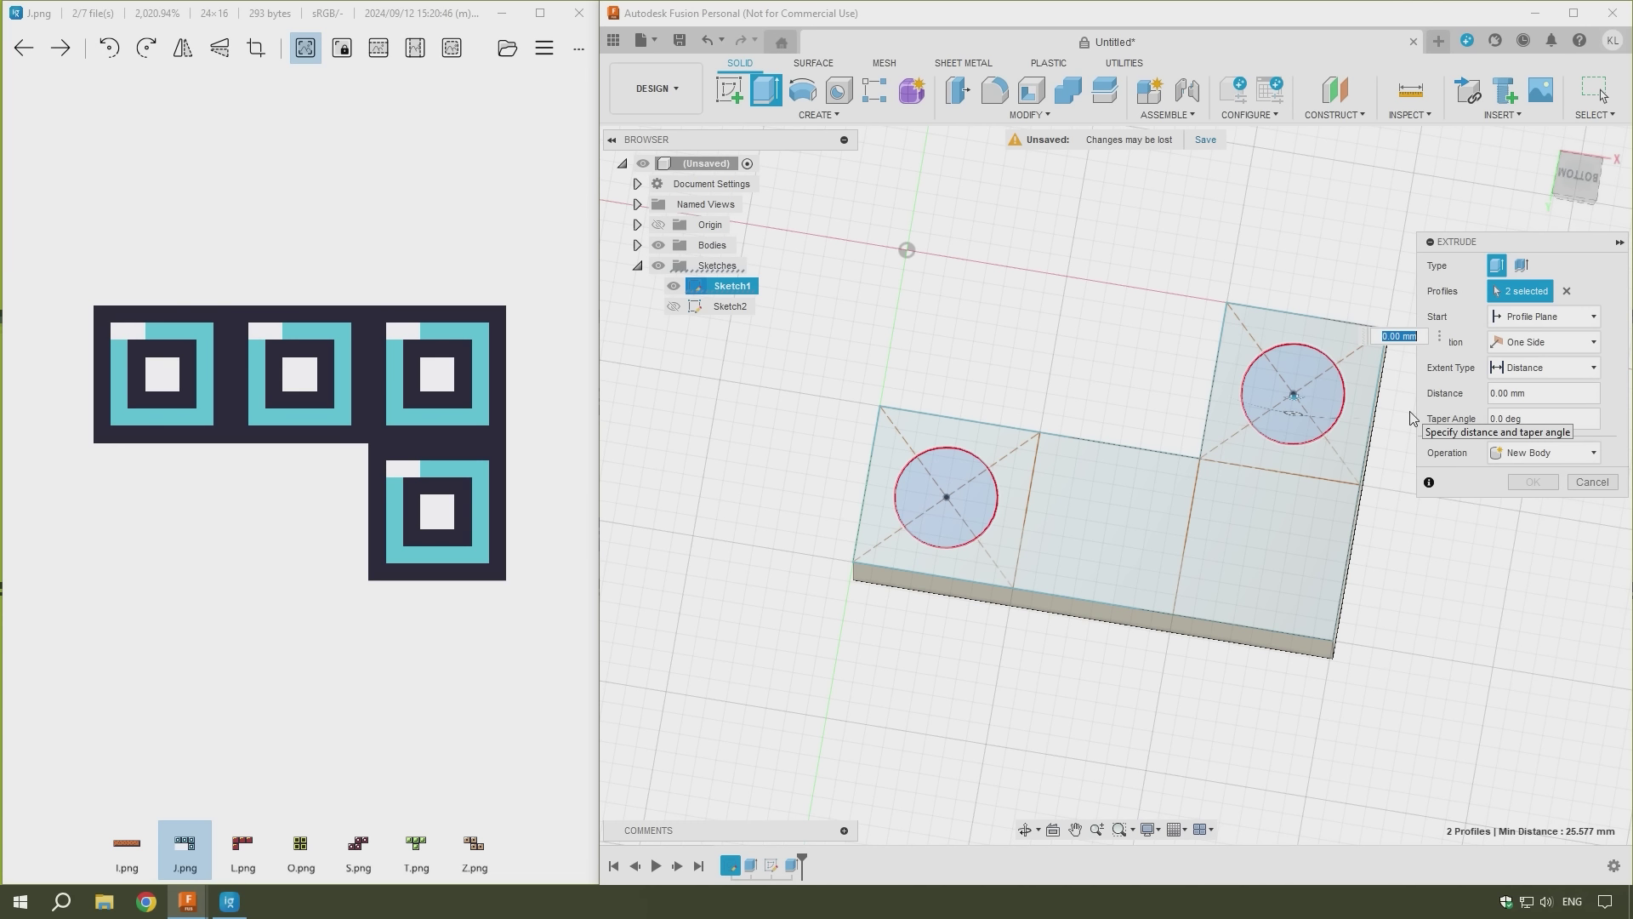
pyautogui.write('1')
pyautogui.press('Return')
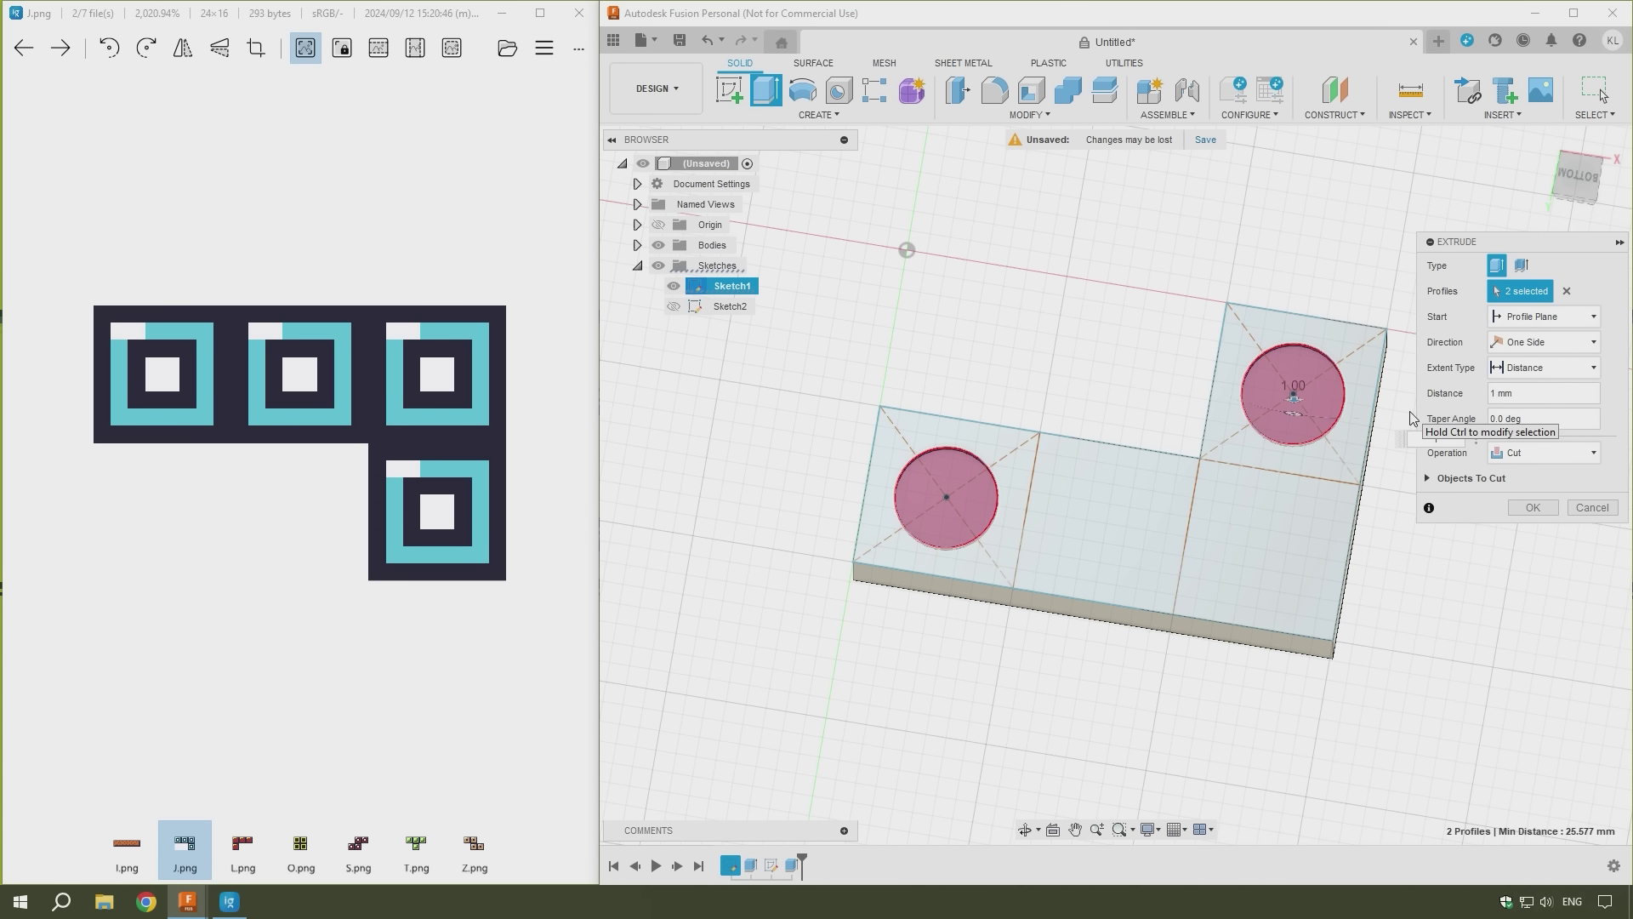
pyautogui.moveTo(1341, 273); pyautogui.dragTo(1543, 500, button='middle')
pyautogui.click(1531, 508)
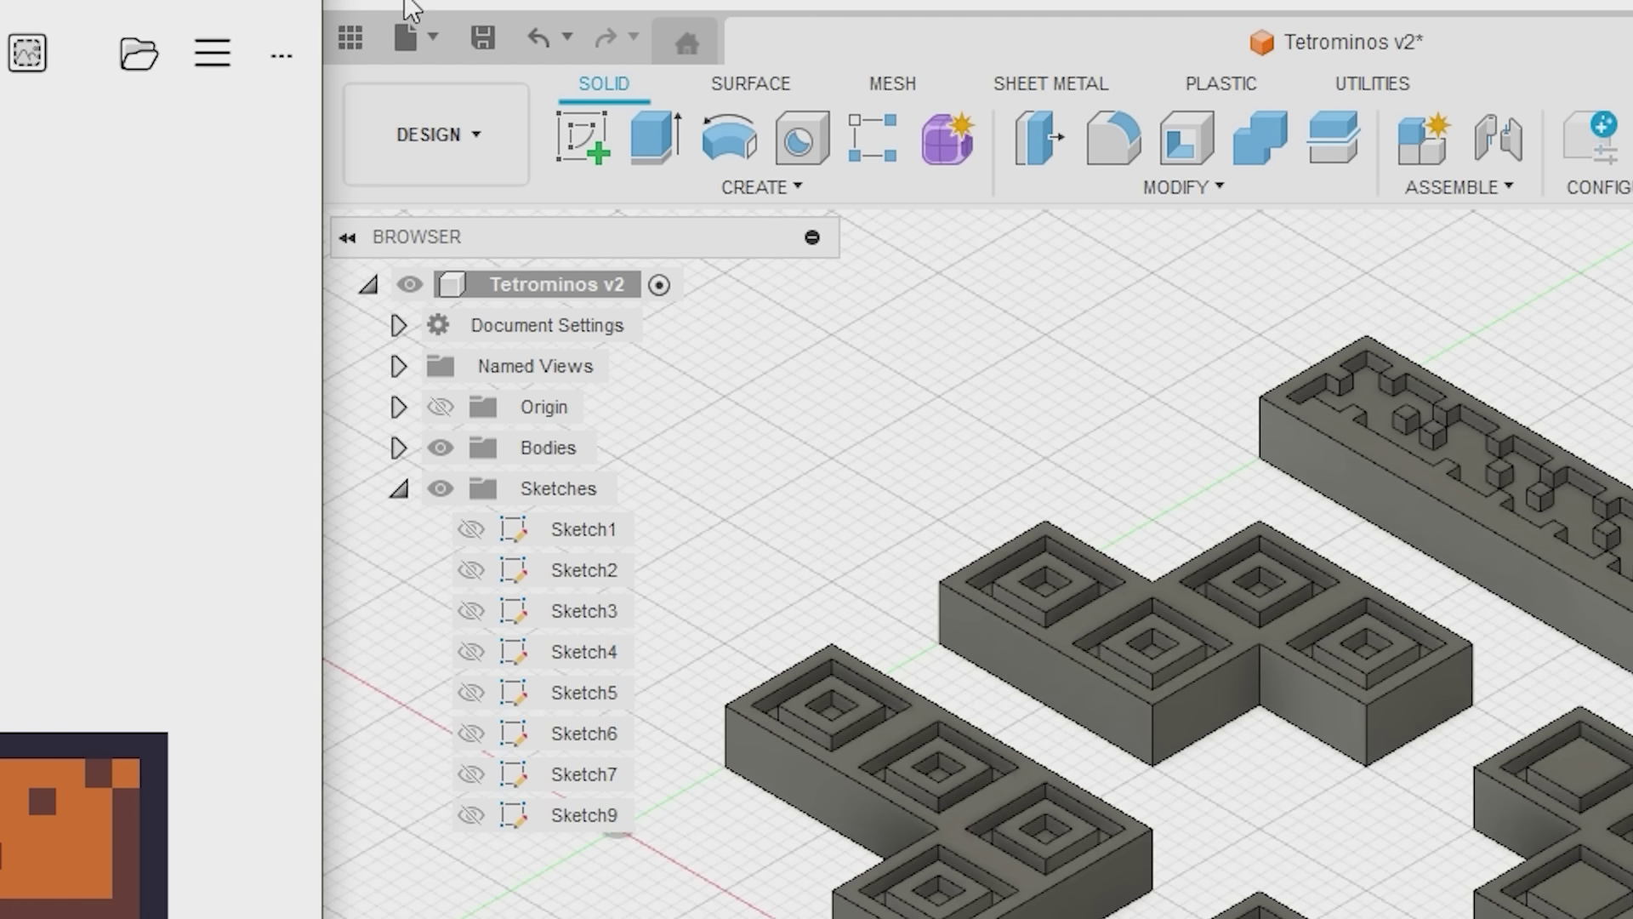
# Step: Export the J body via File > 3D Print as an STL file named J
pyautogui.click(642, 40)
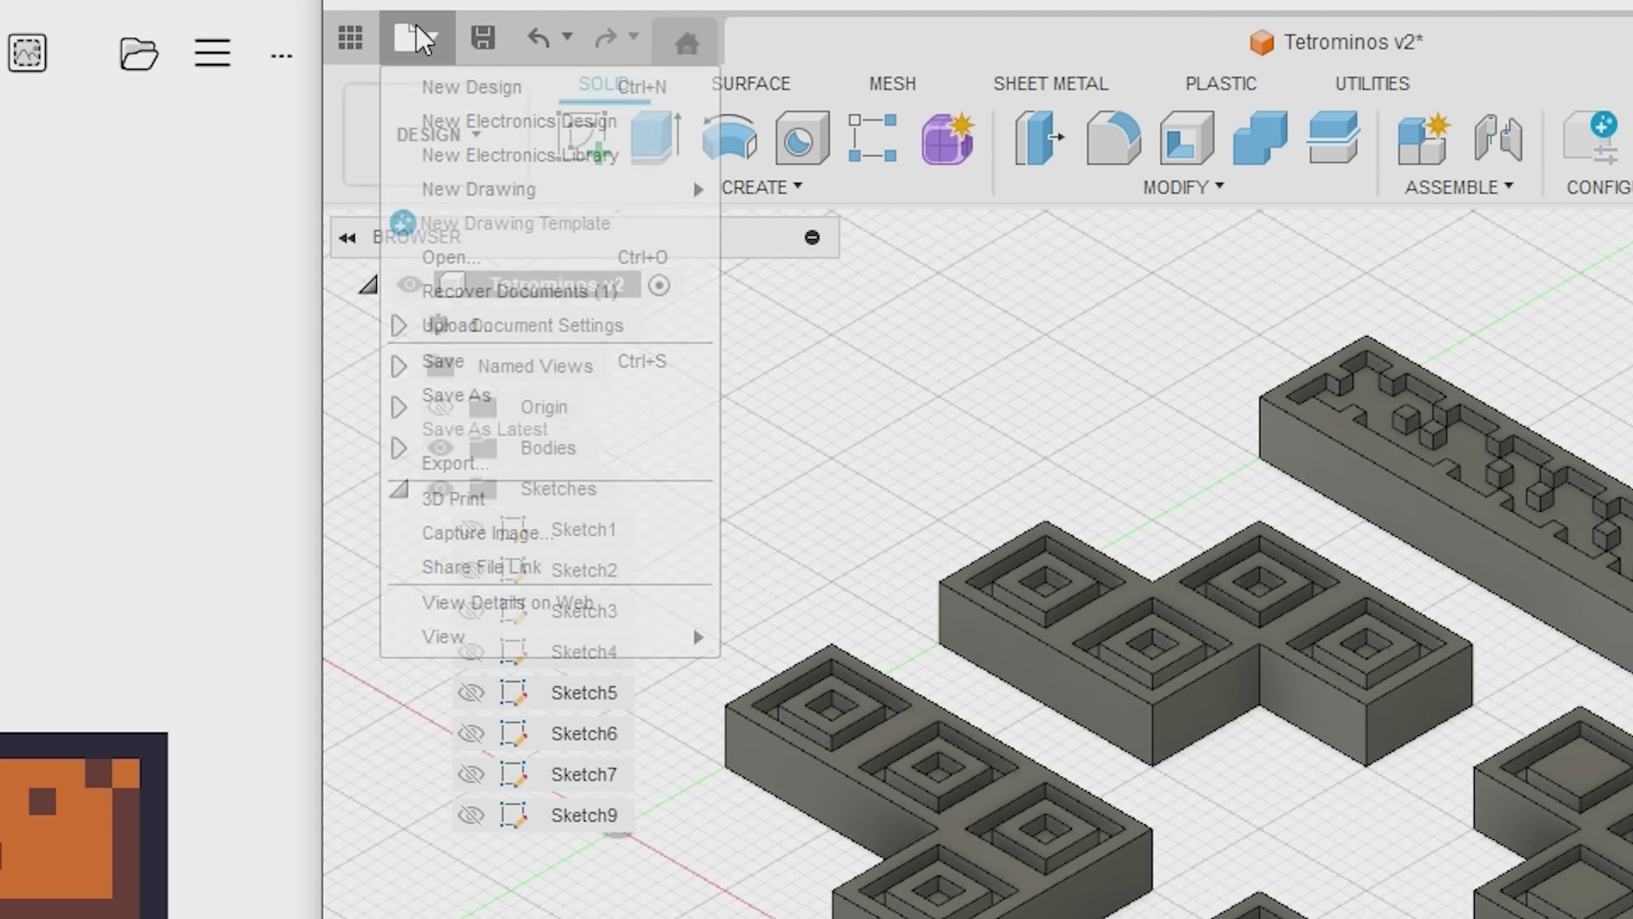
pyautogui.click(459, 497)
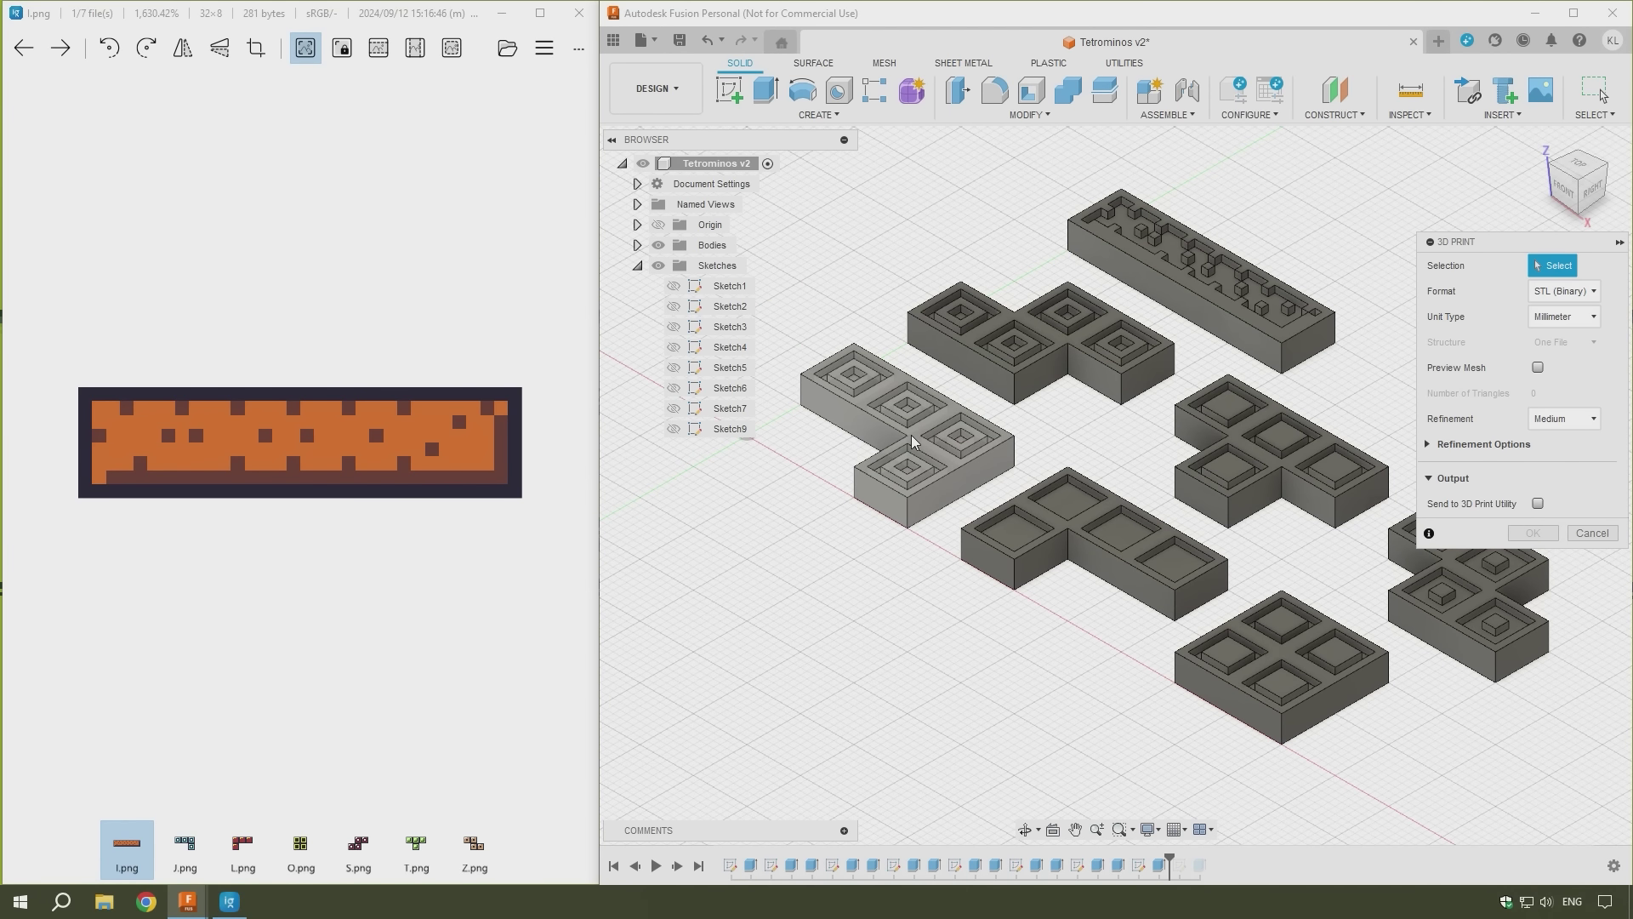
pyautogui.click(911, 436)
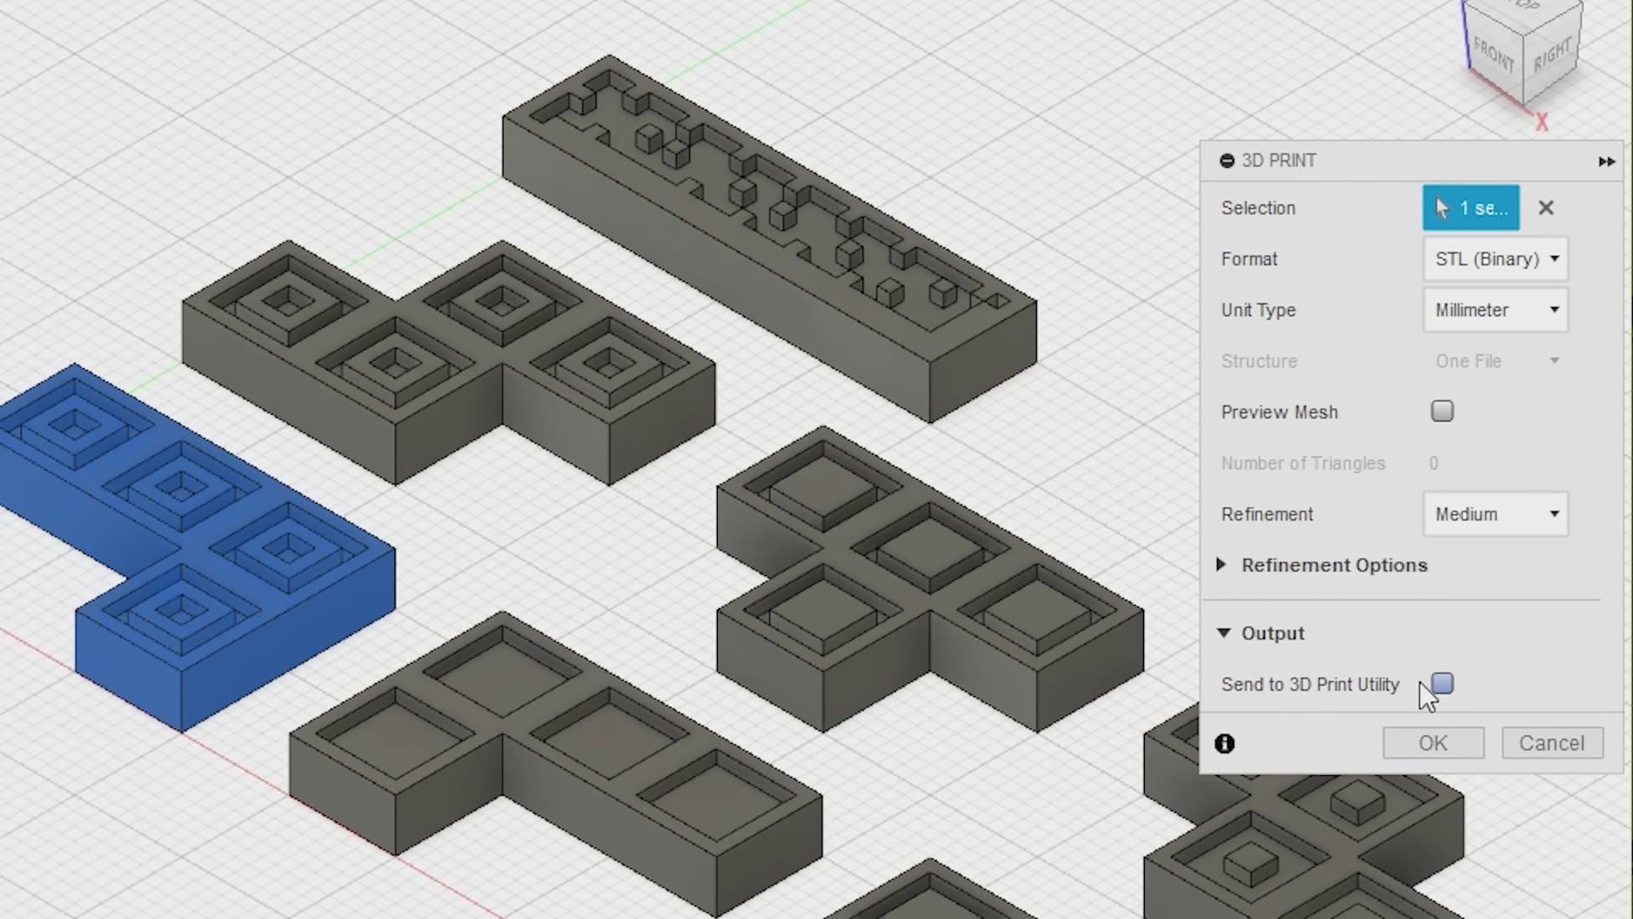
pyautogui.click(1422, 742)
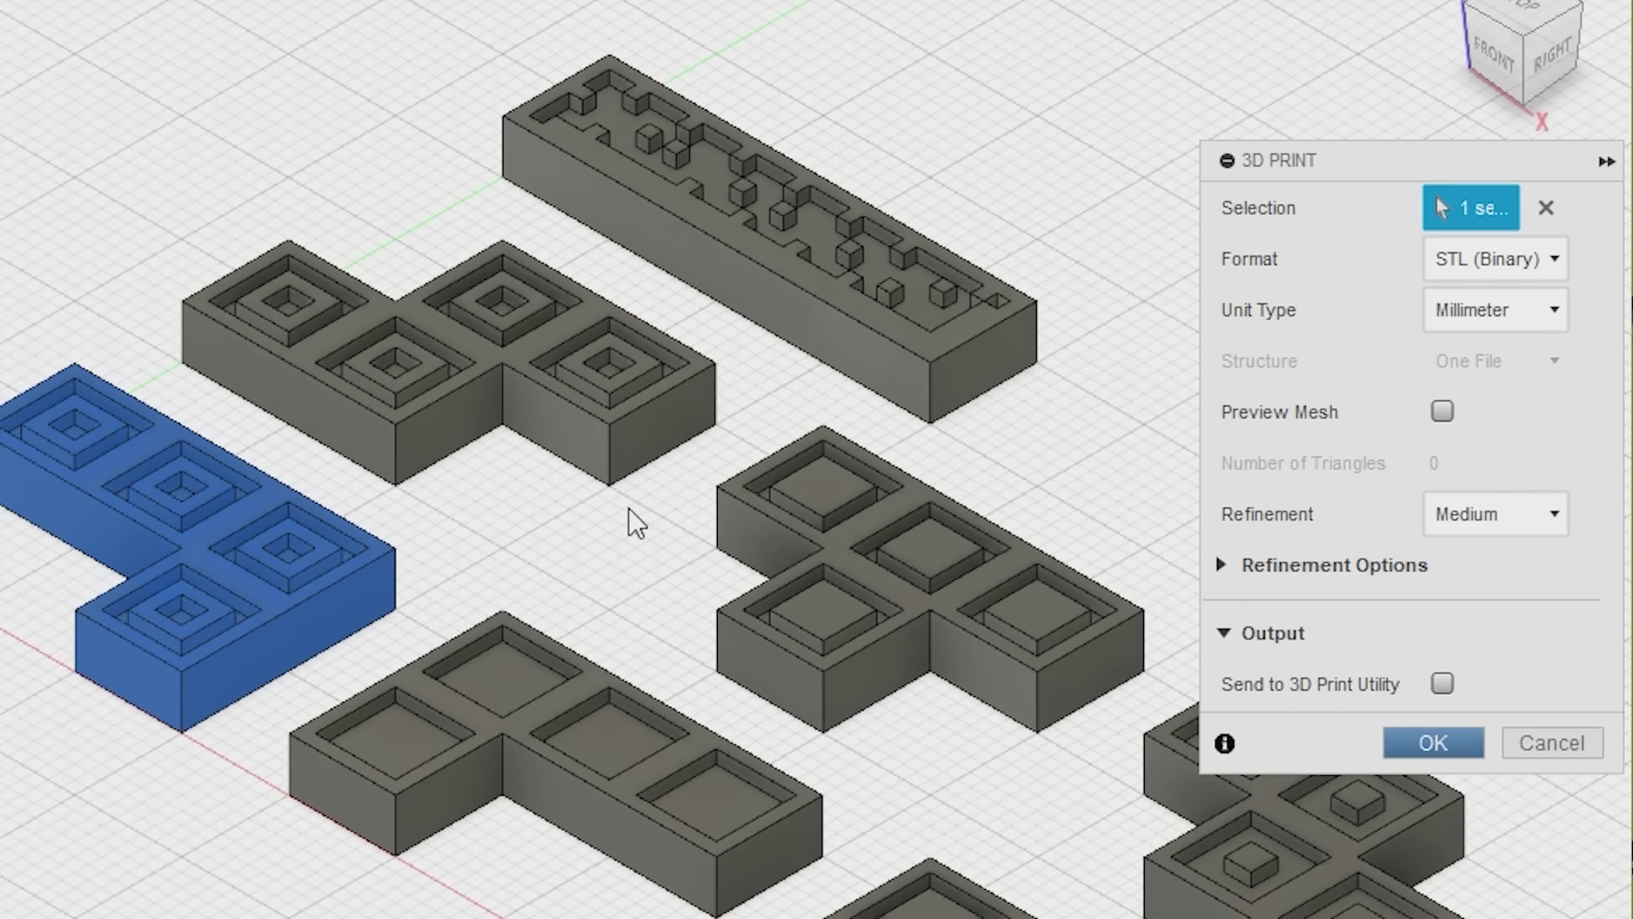
pyautogui.write('J')
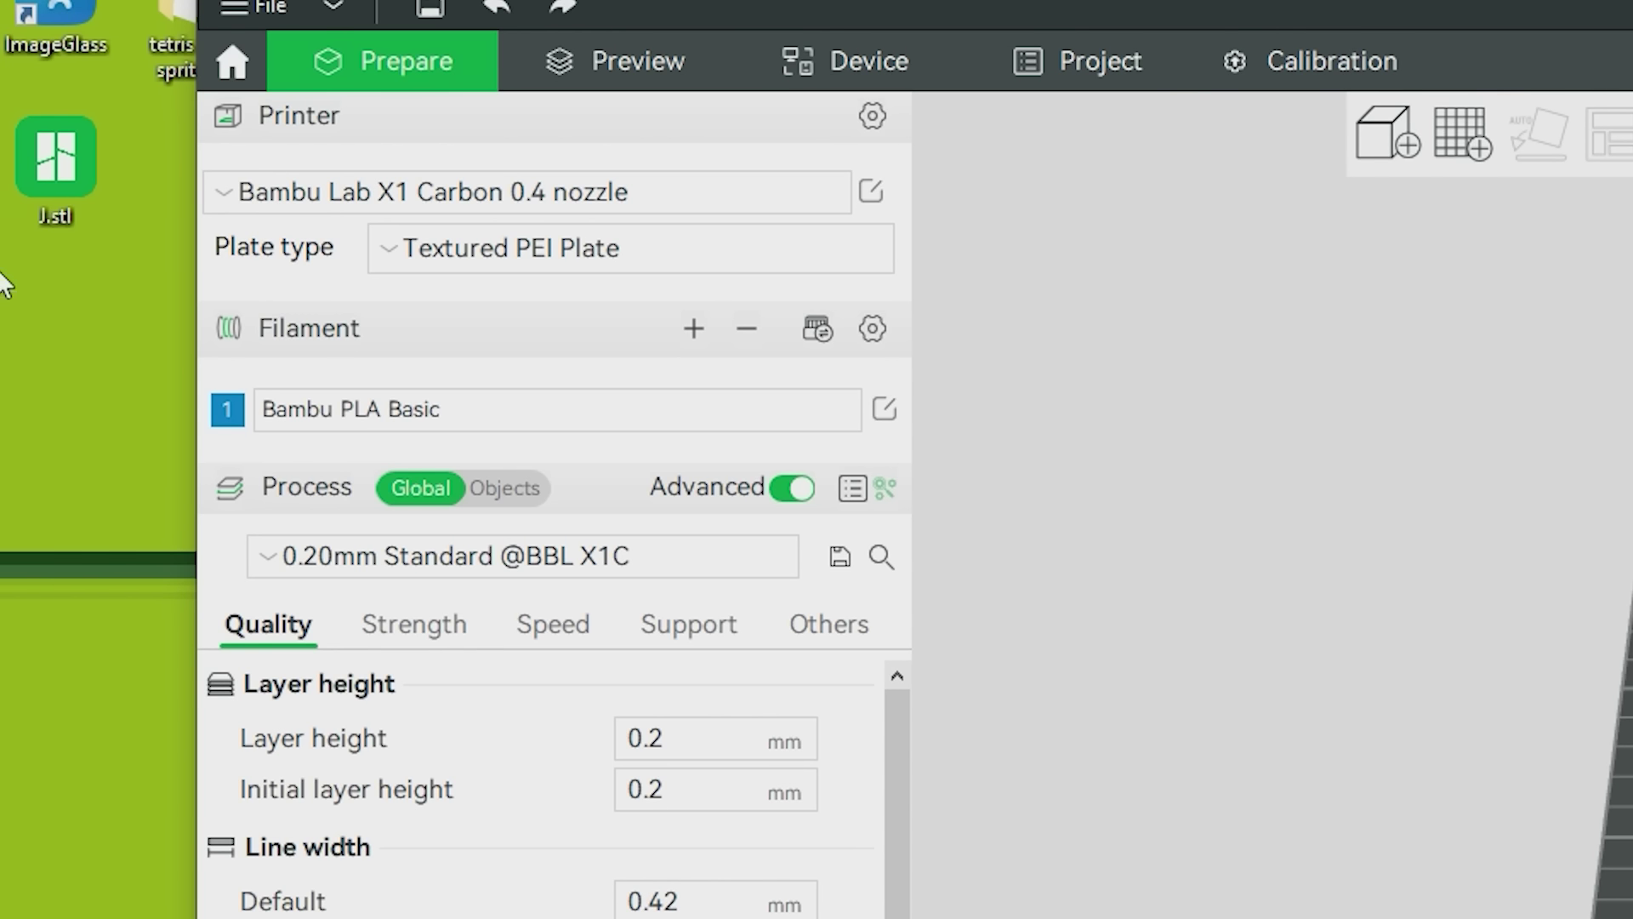
# Step: Load J.stl onto the build plate and clone it into one extra copy
pyautogui.moveTo(54, 161); pyautogui.dragTo(1044, 506)
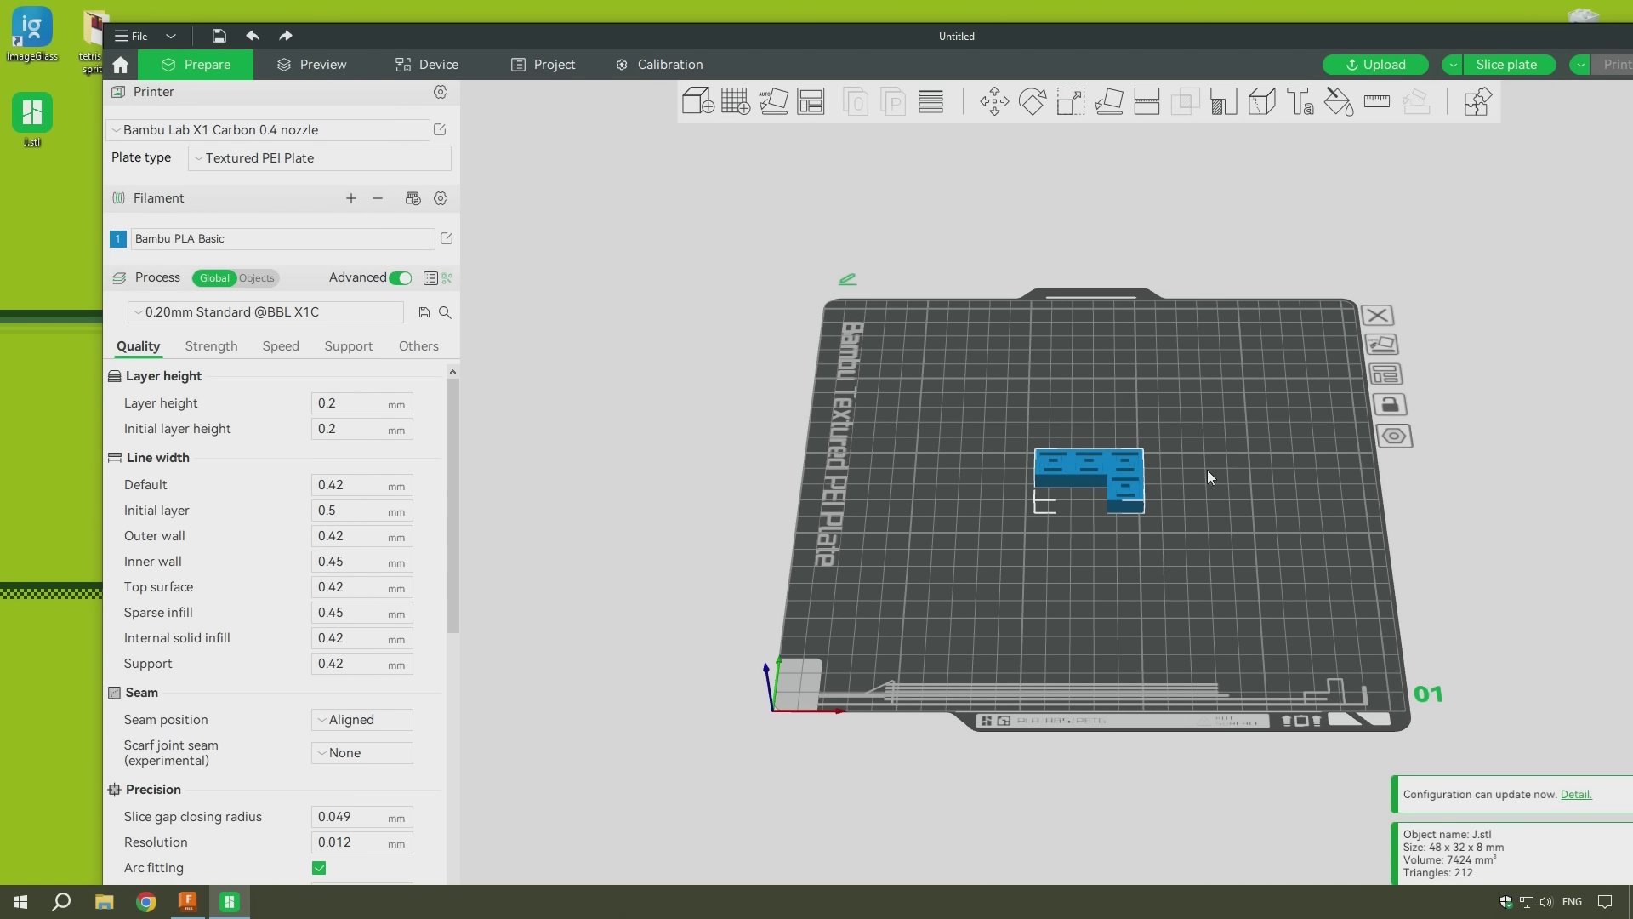
pyautogui.doubleClick(1447, 39)
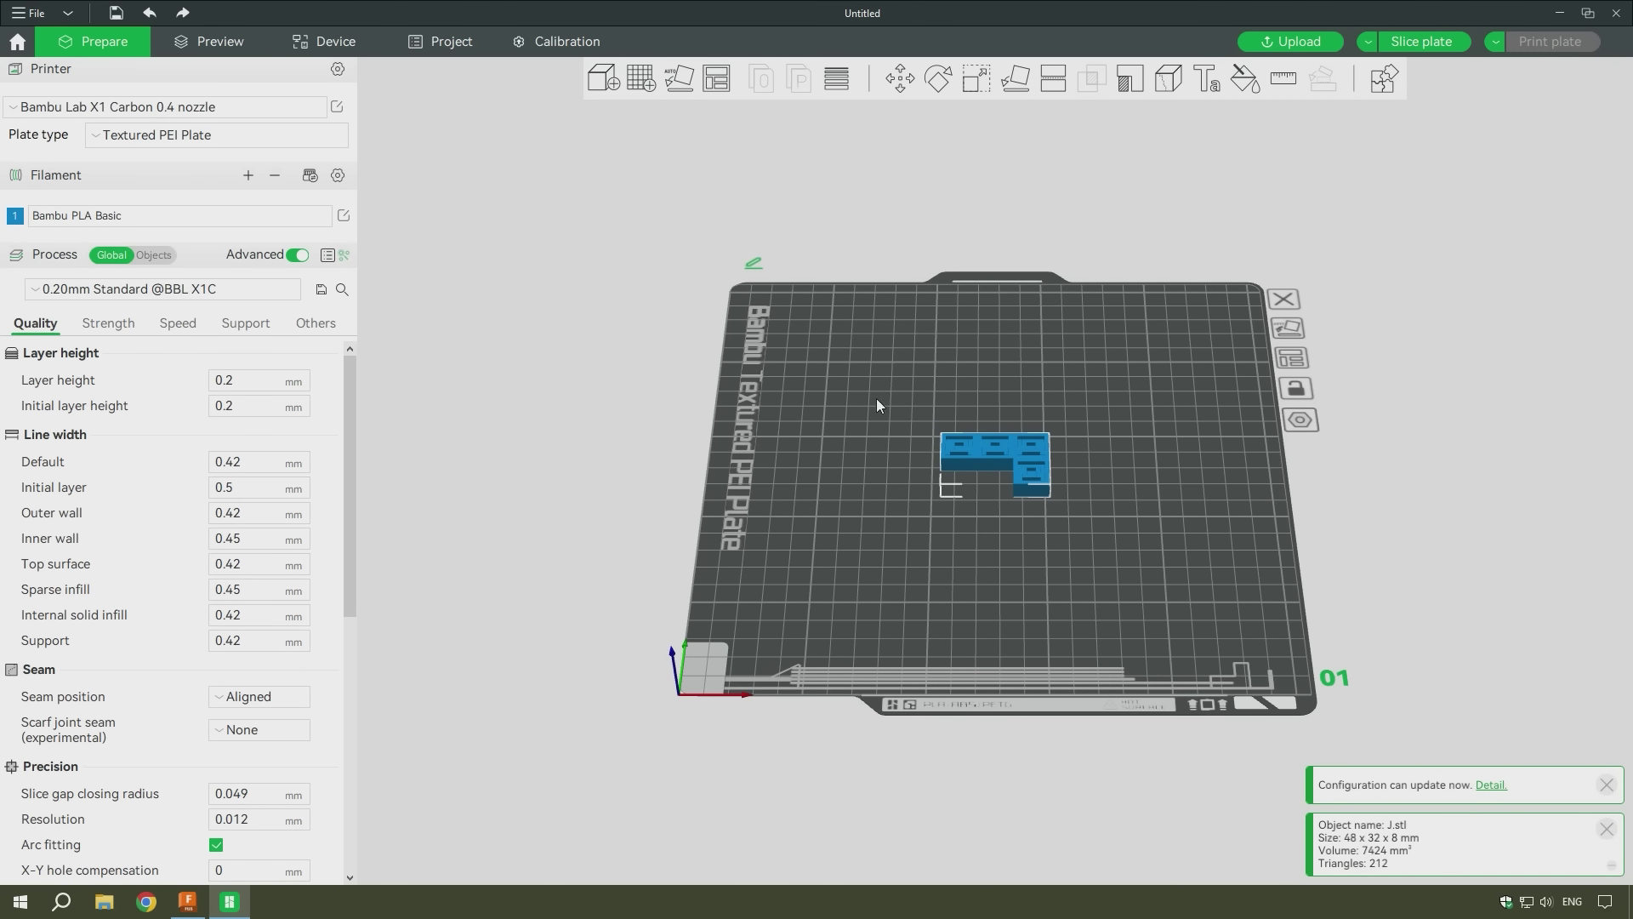
pyautogui.rightClick(992, 451)
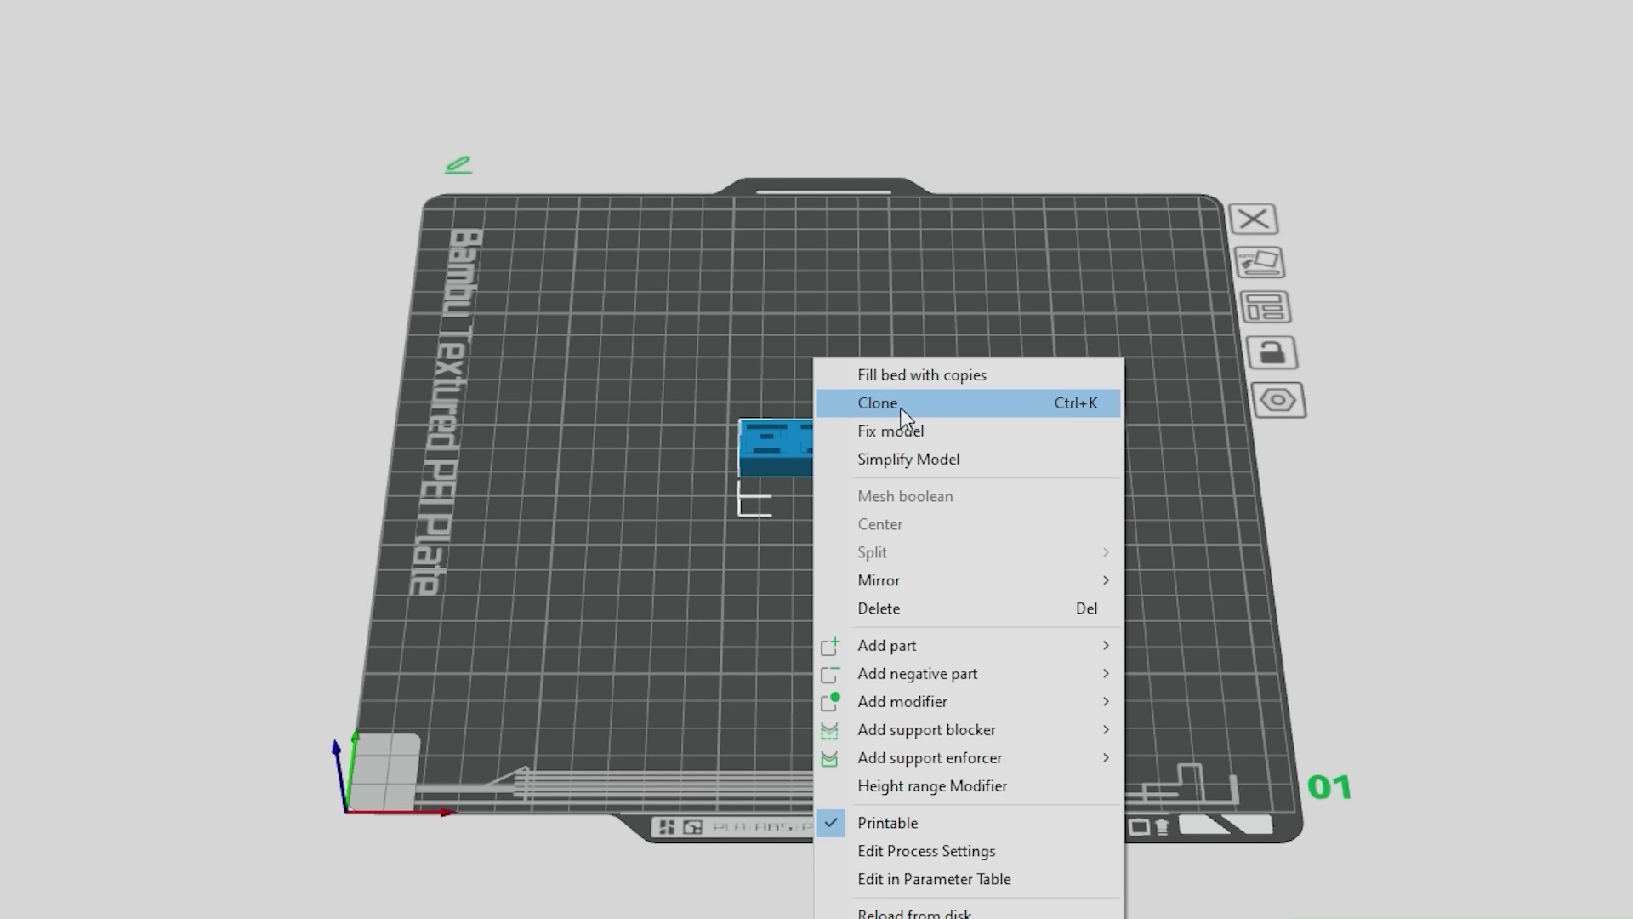
pyautogui.click(1043, 421)
pyautogui.click(502, 474)
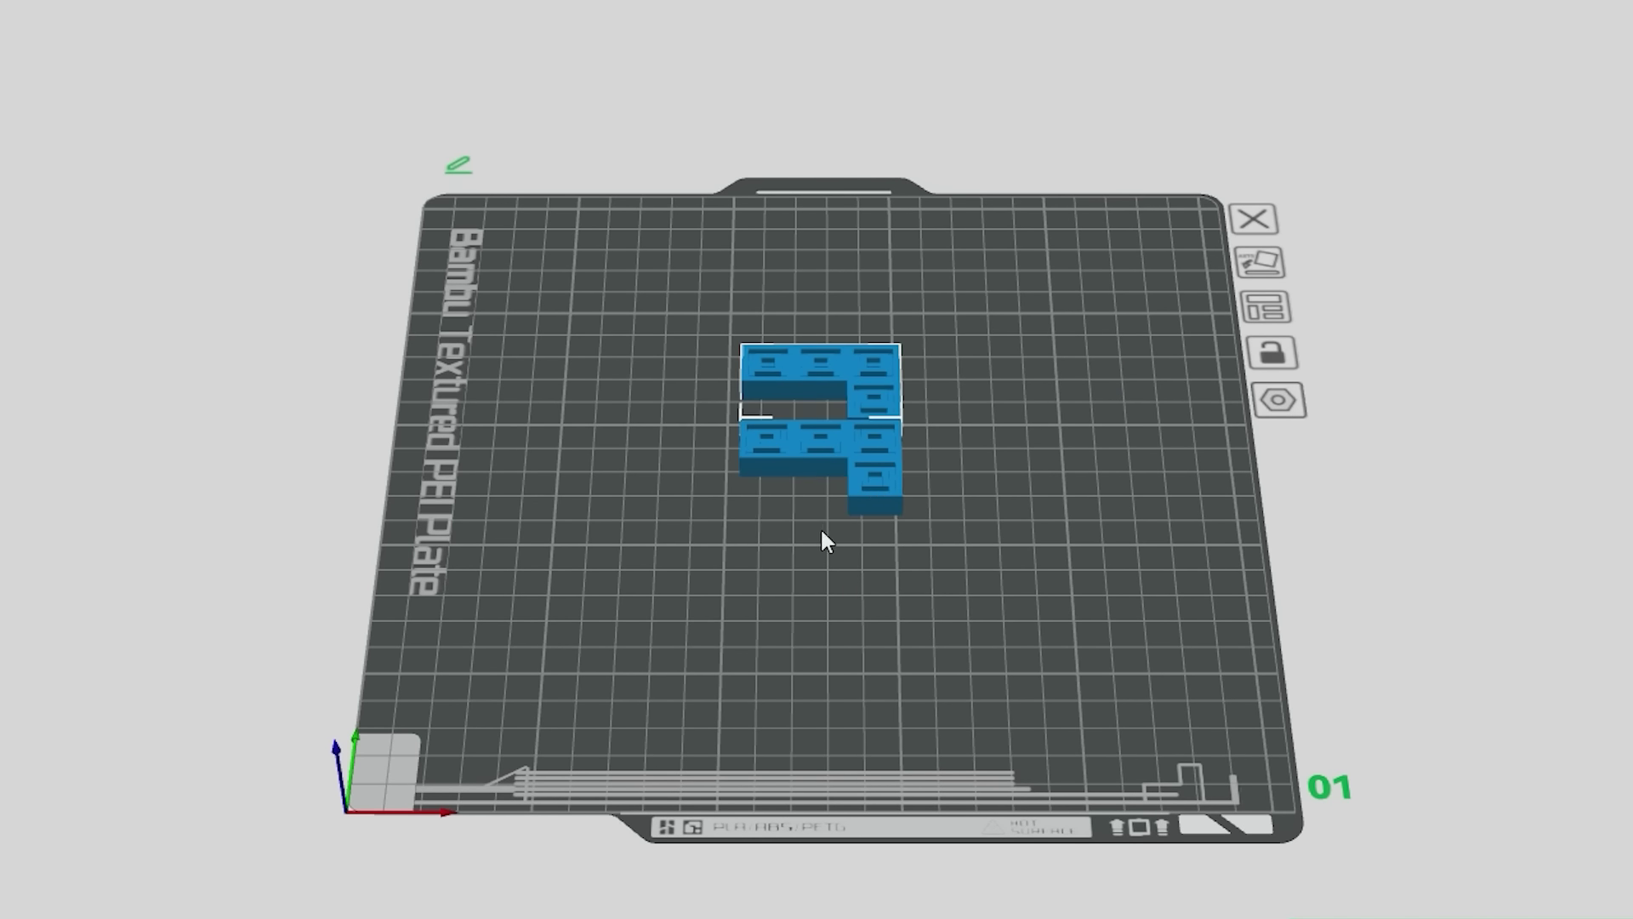
# Step: Auto-arrange both J pieces on the plate and slice it
pyautogui.rightClick(719, 81)
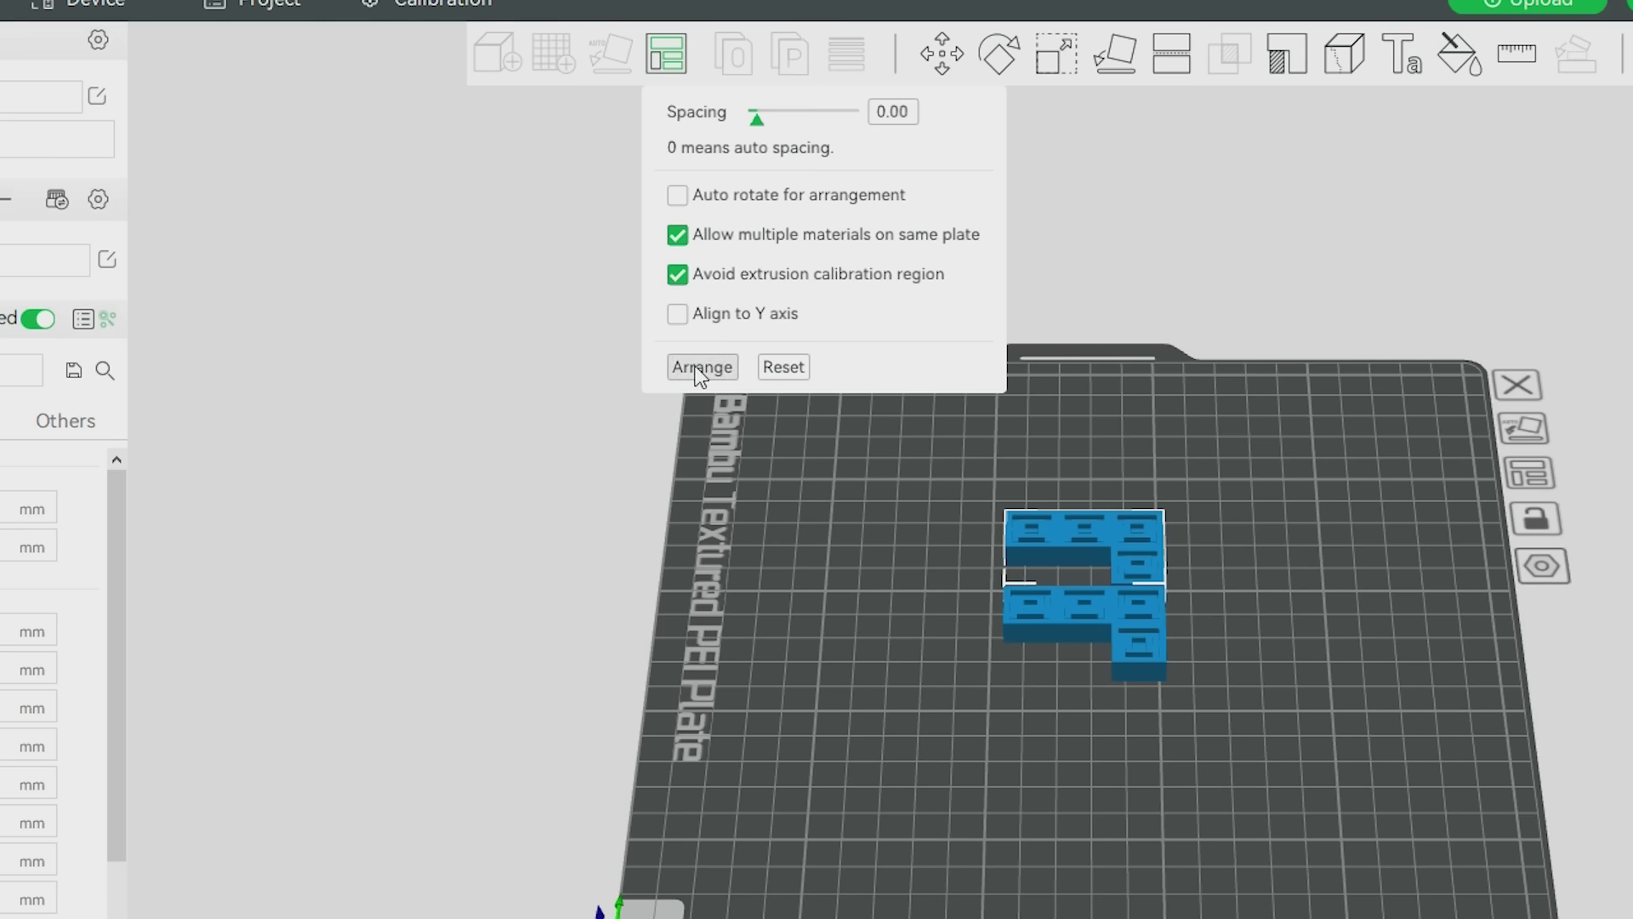
pyautogui.click(700, 367)
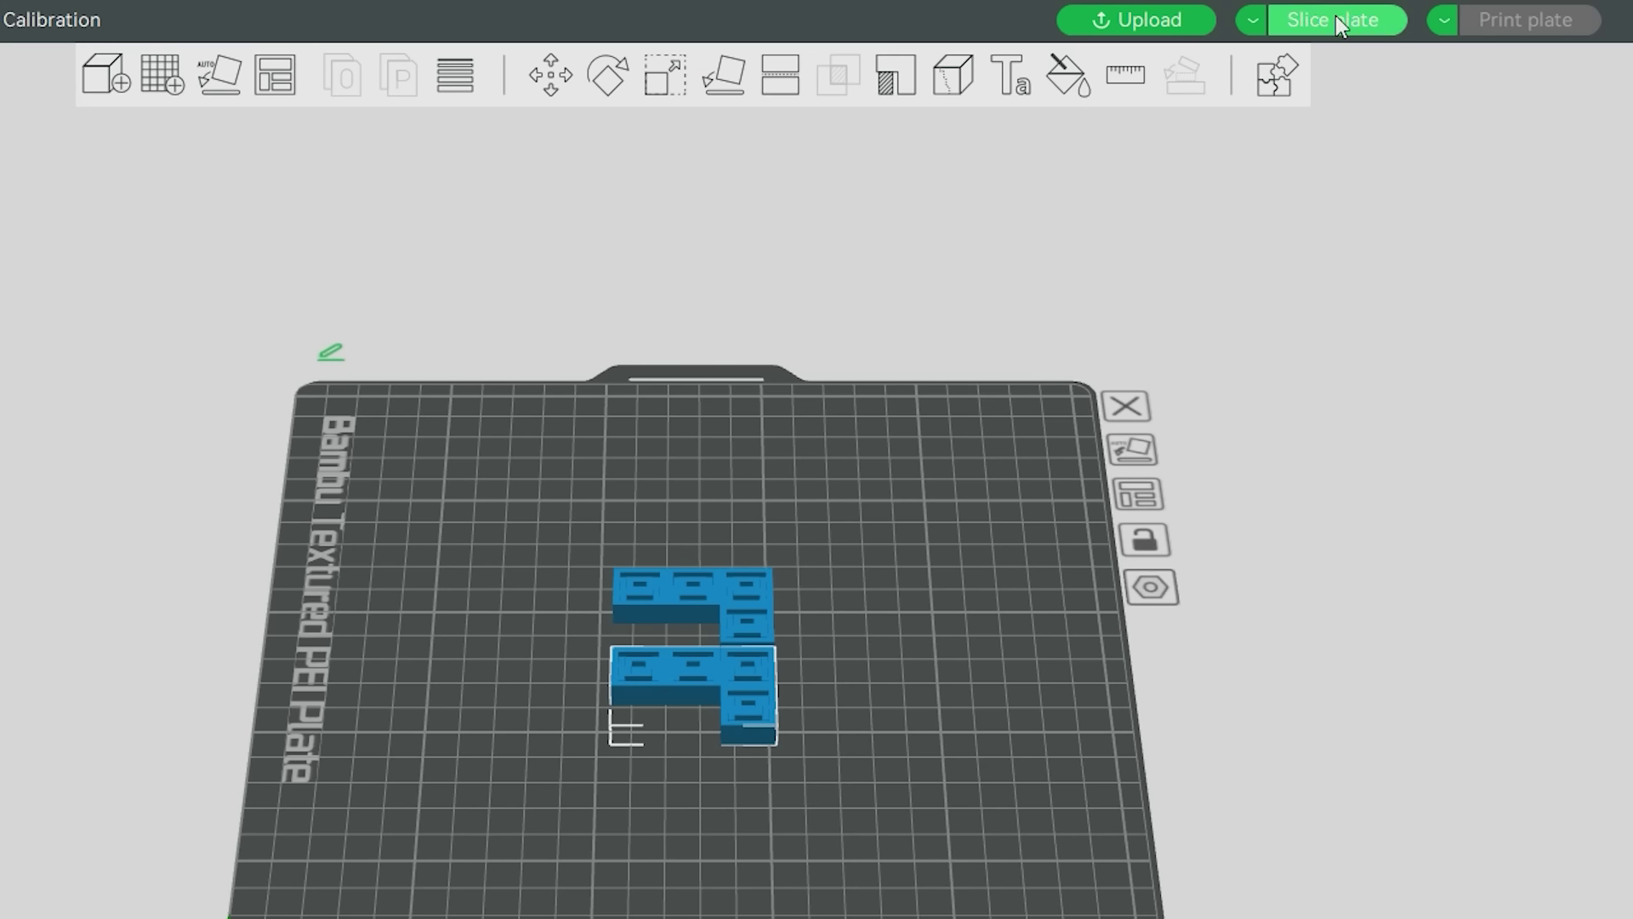
pyautogui.click(1422, 42)
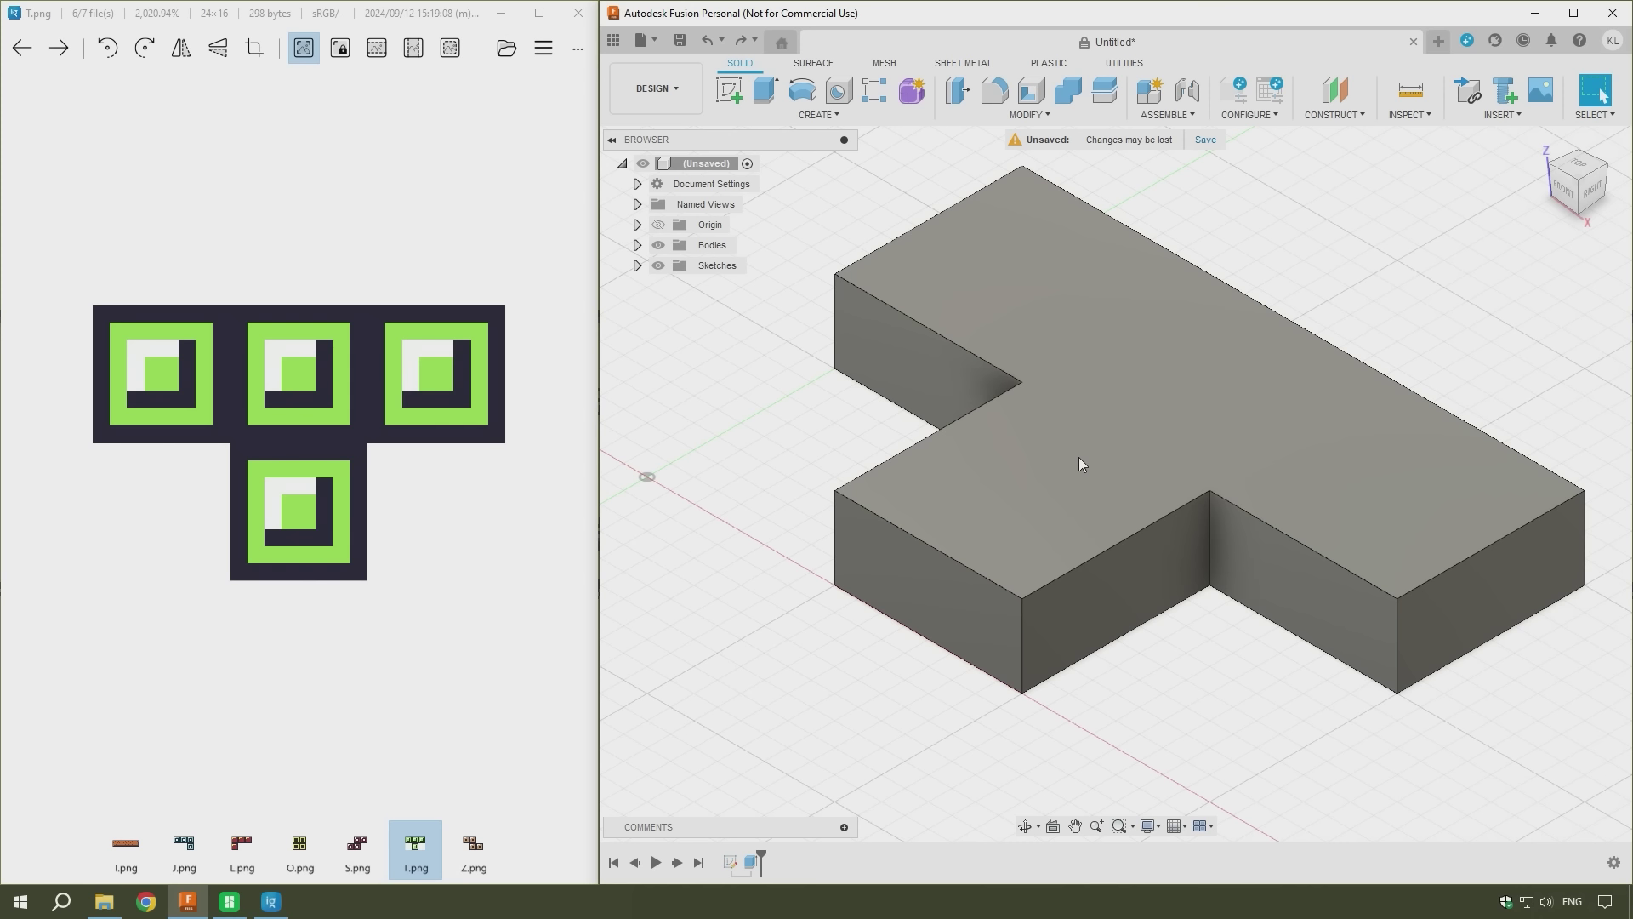
# Step: Sketch three nested squares on the T block's top face in the first cell, the outer one 12 mm
pyautogui.click(729, 92)
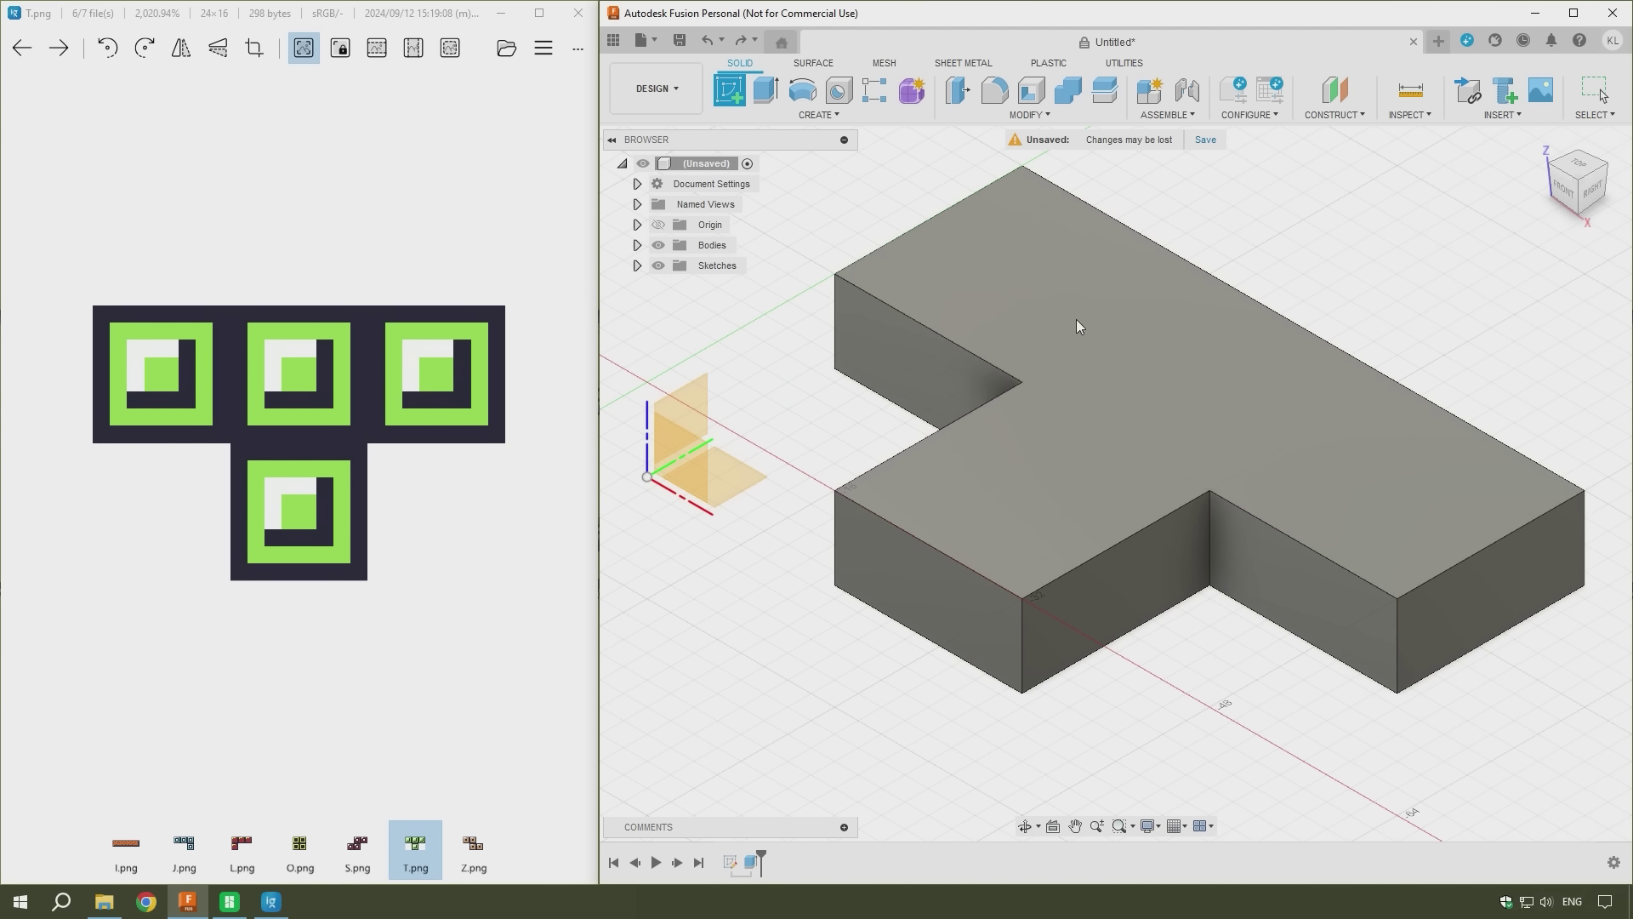
pyautogui.click(1078, 322)
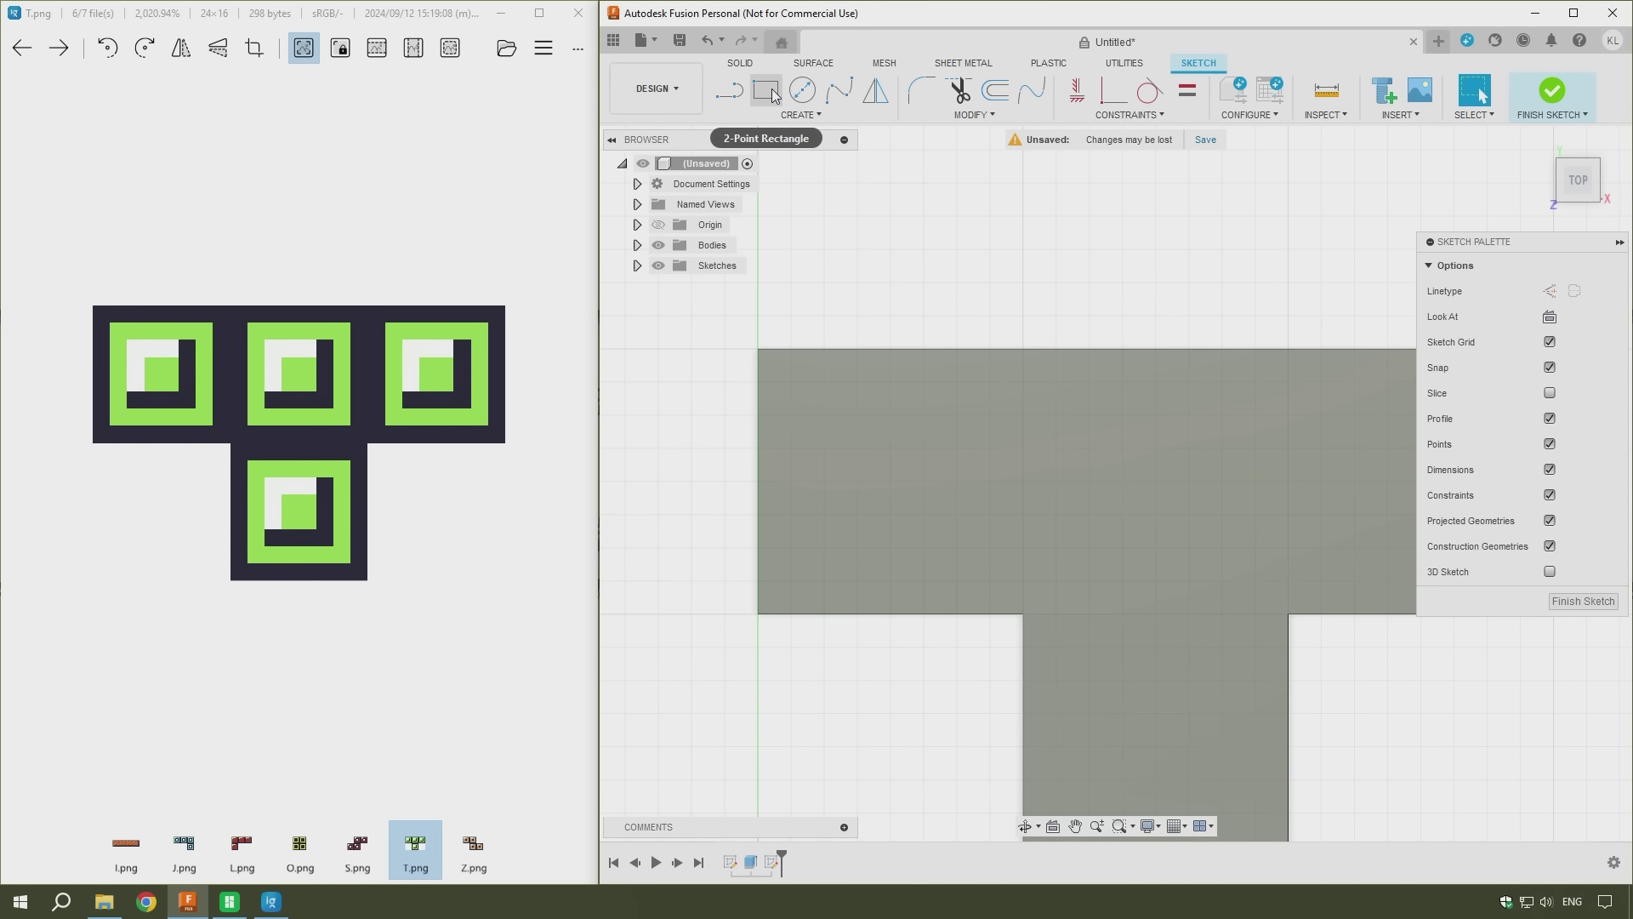
pyautogui.click(765, 90)
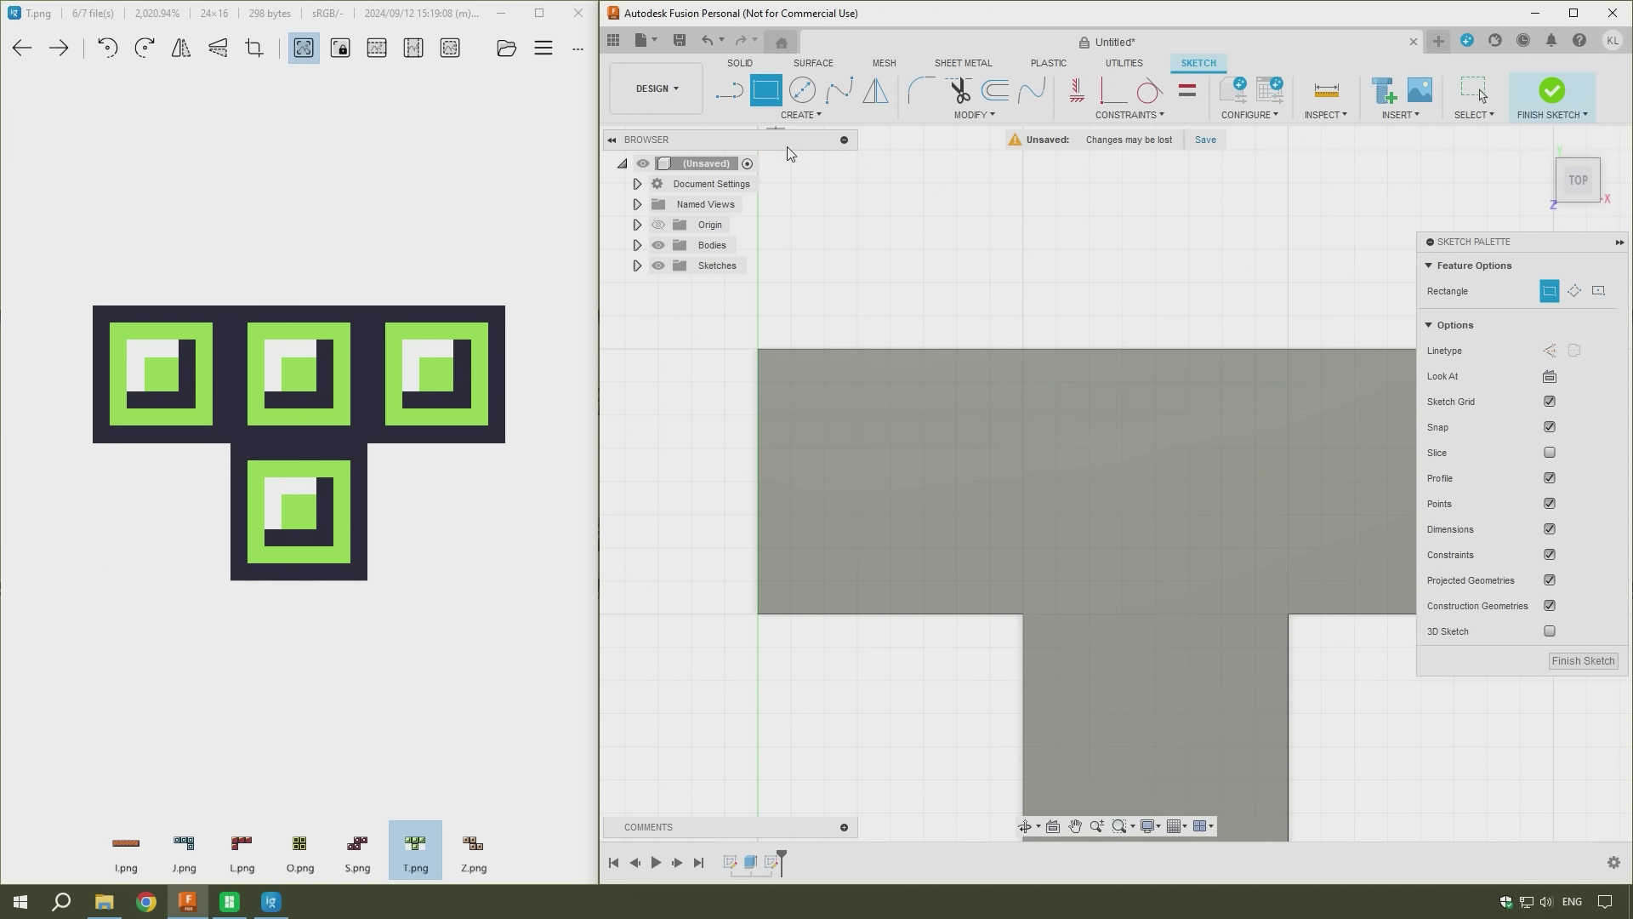
pyautogui.click(790, 382)
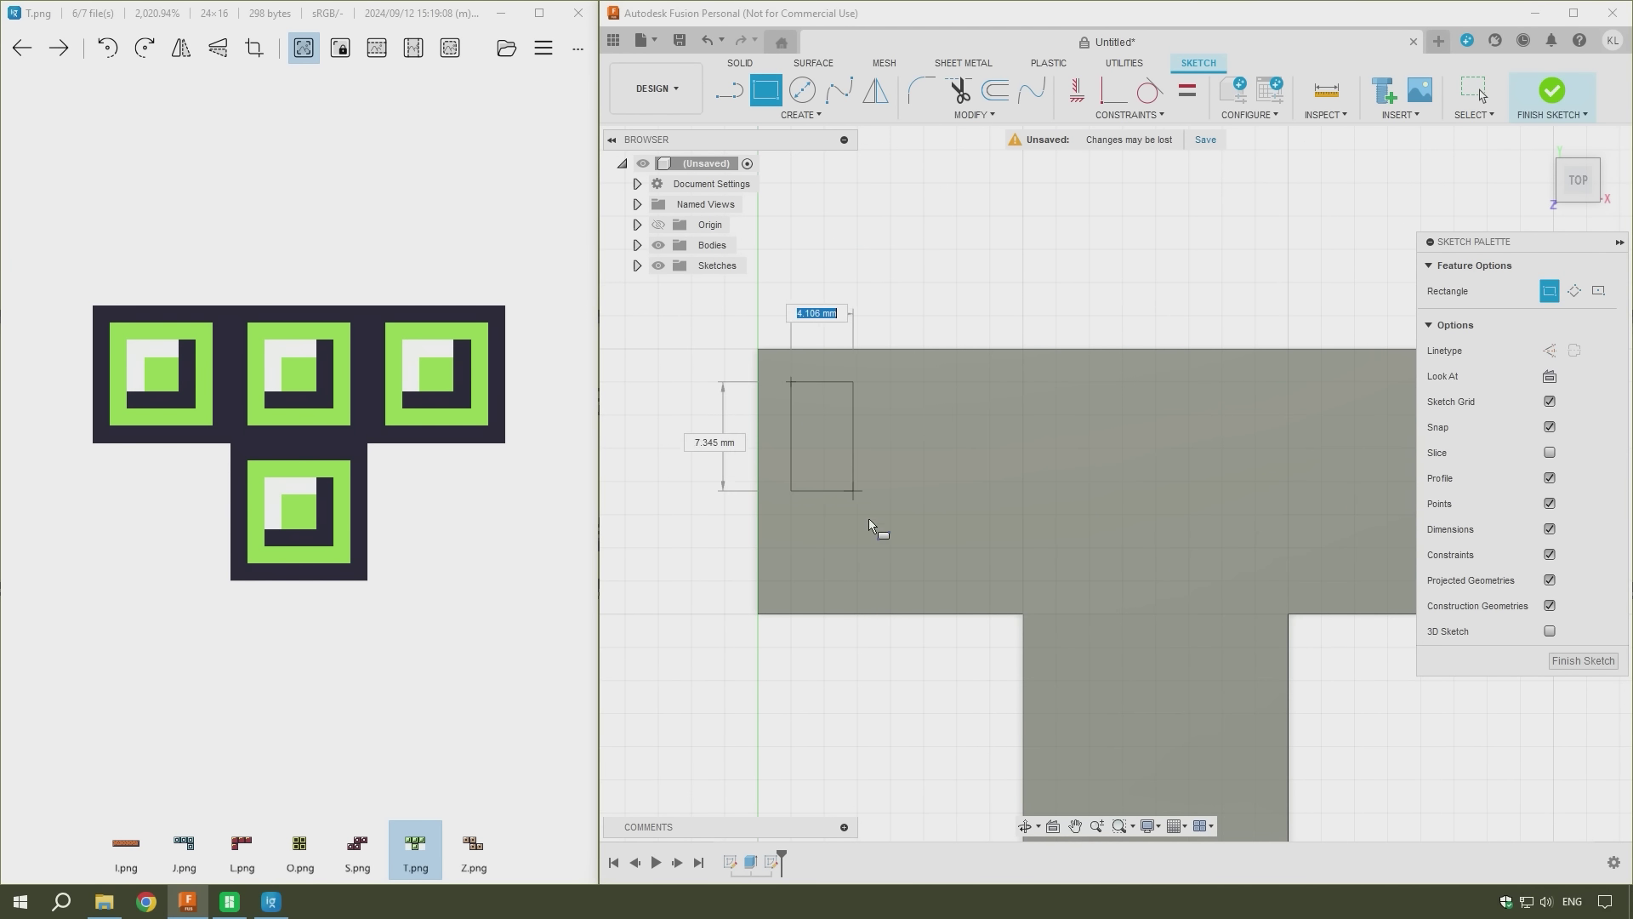
pyautogui.click(990, 582)
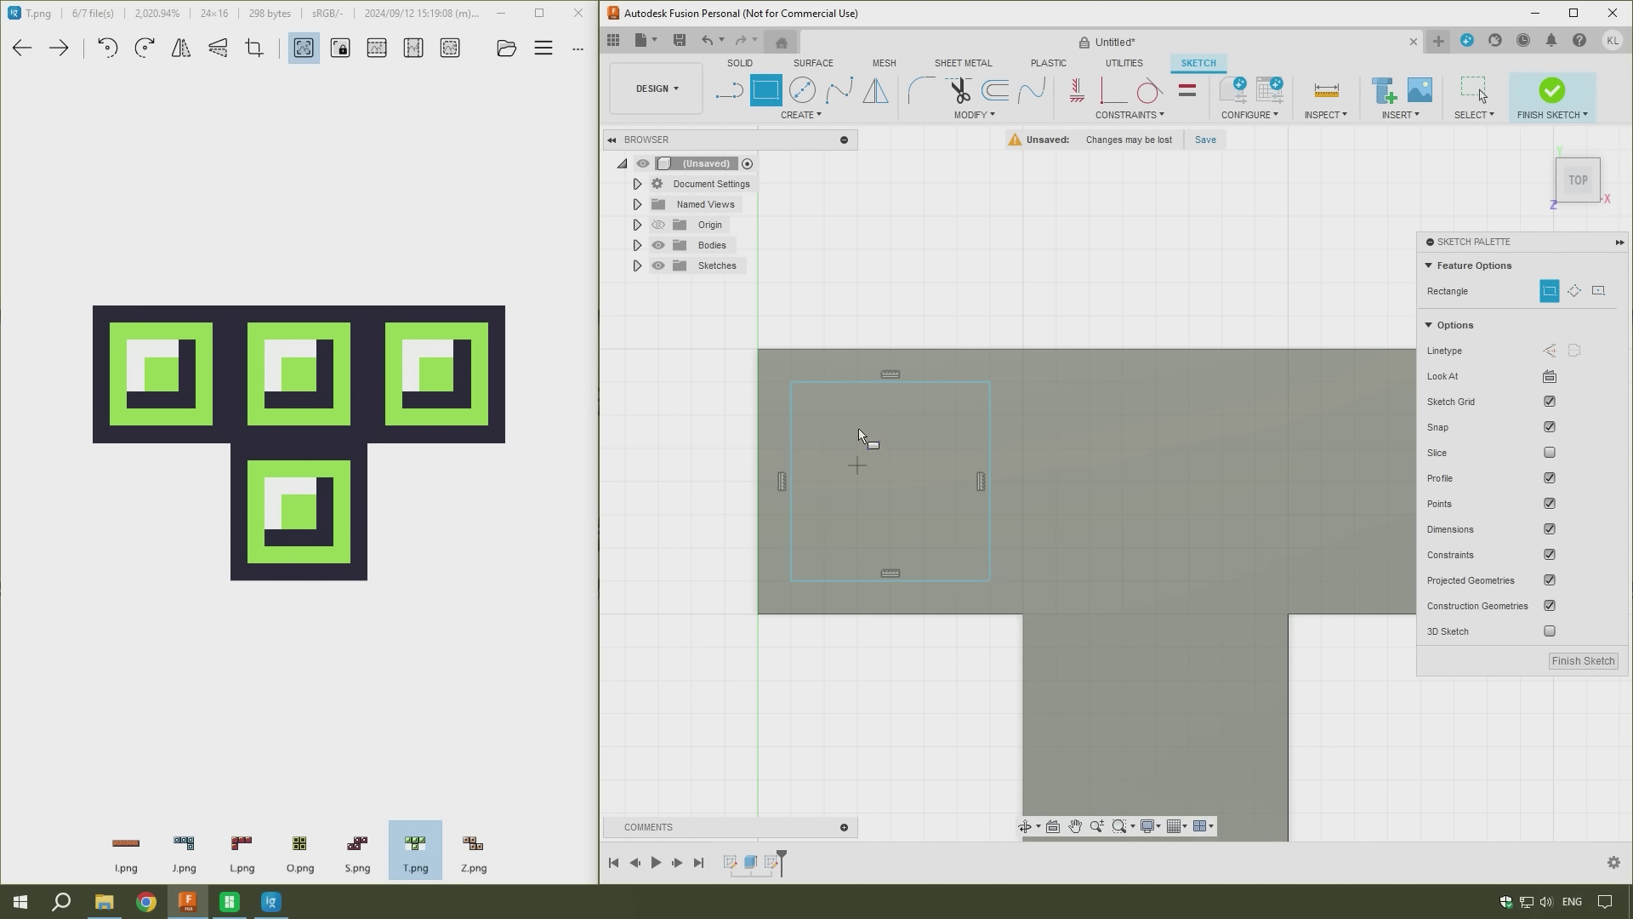
pyautogui.click(824, 415)
pyautogui.click(958, 548)
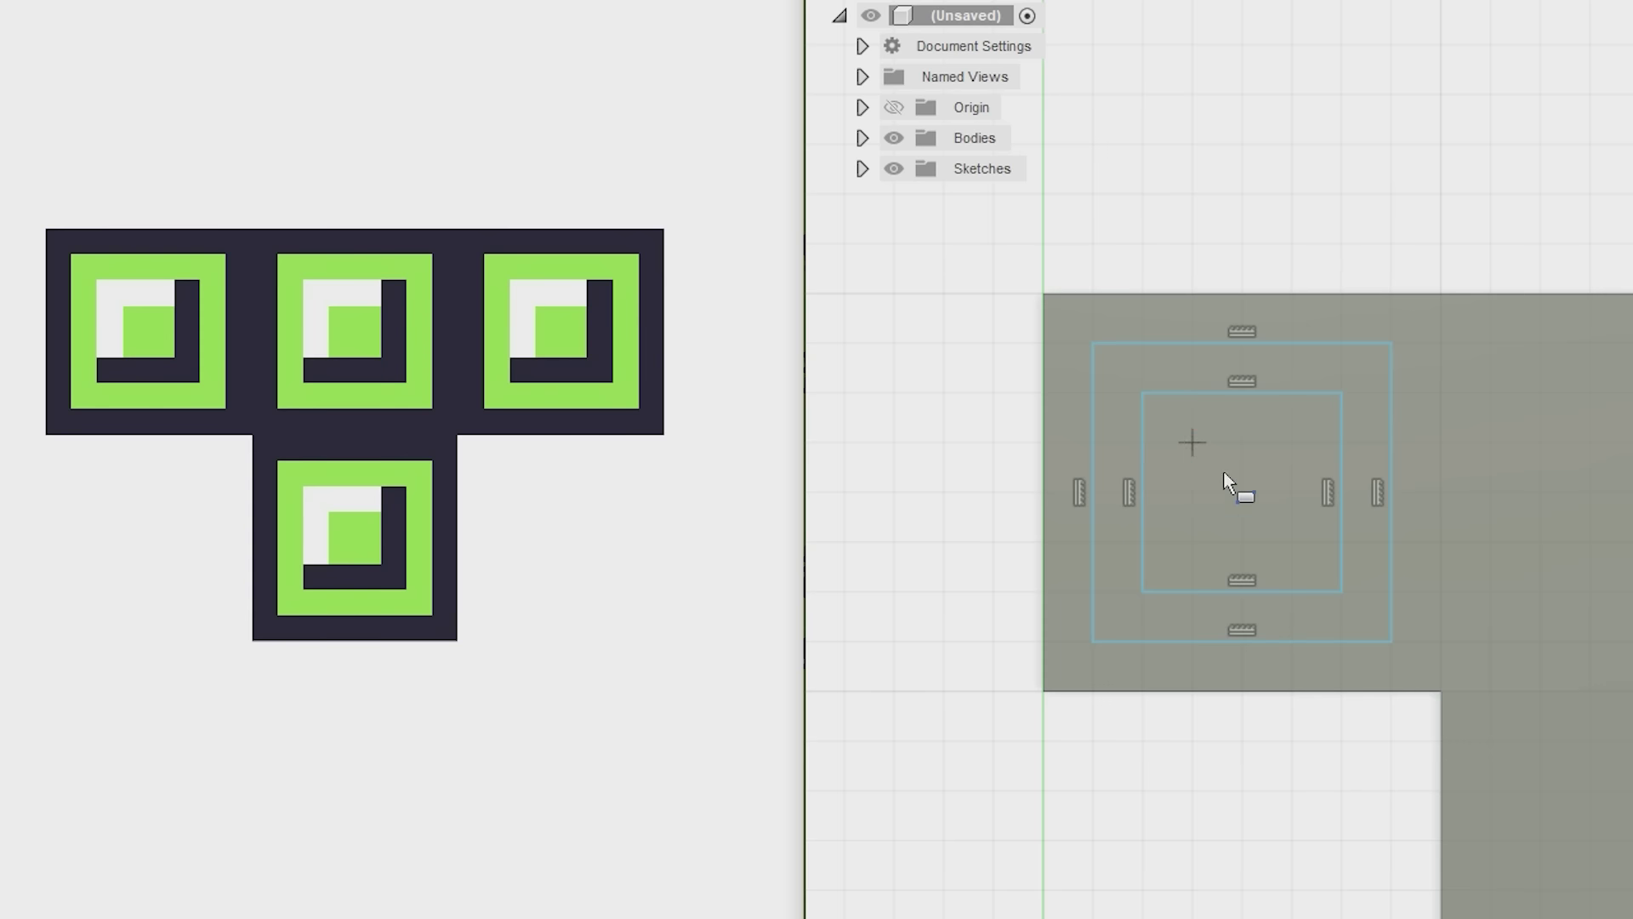
pyautogui.click(1290, 542)
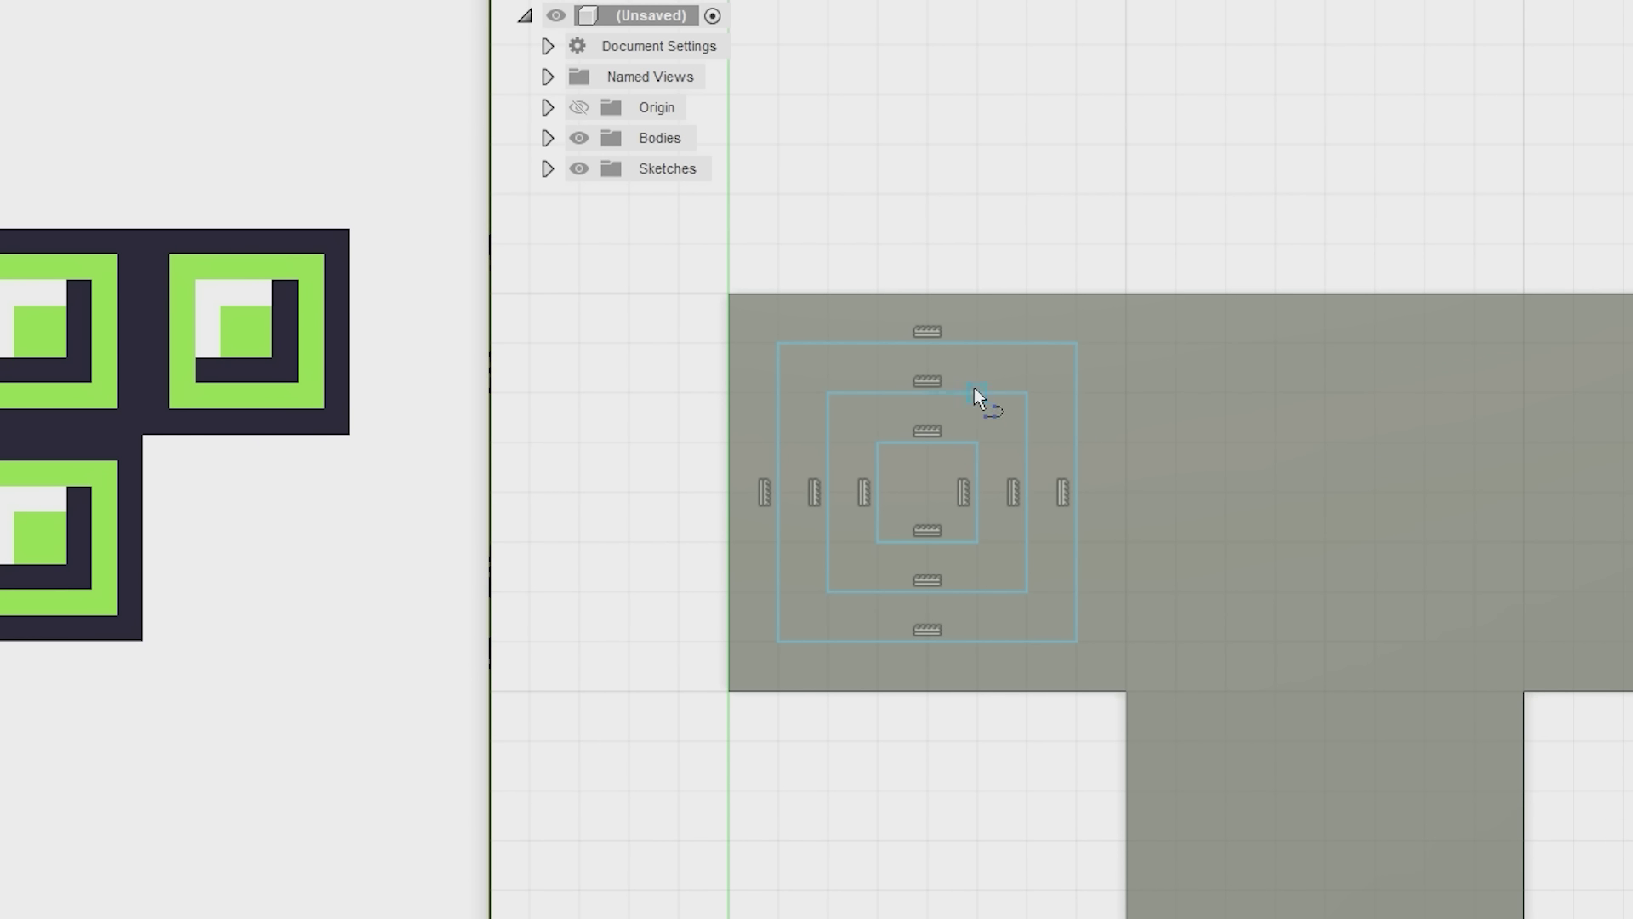
# Step: Draw the L-shaped vertical and horizontal lines between the middle and inner squares
pyautogui.click(976, 393)
pyautogui.click(976, 442)
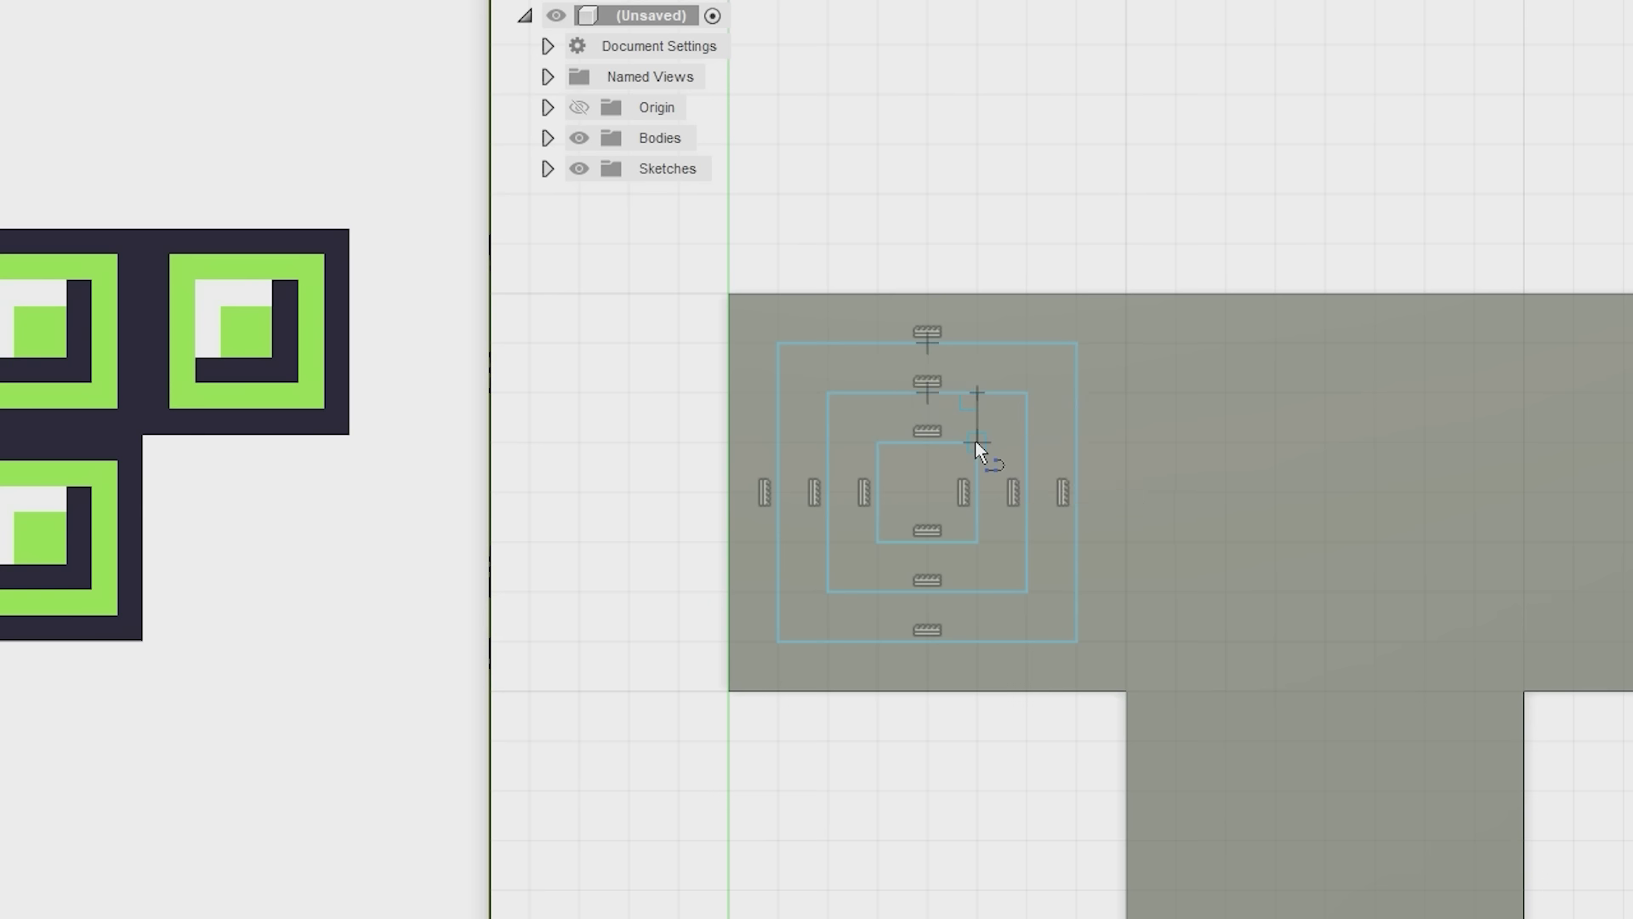
pyautogui.click(828, 542)
pyautogui.click(877, 542)
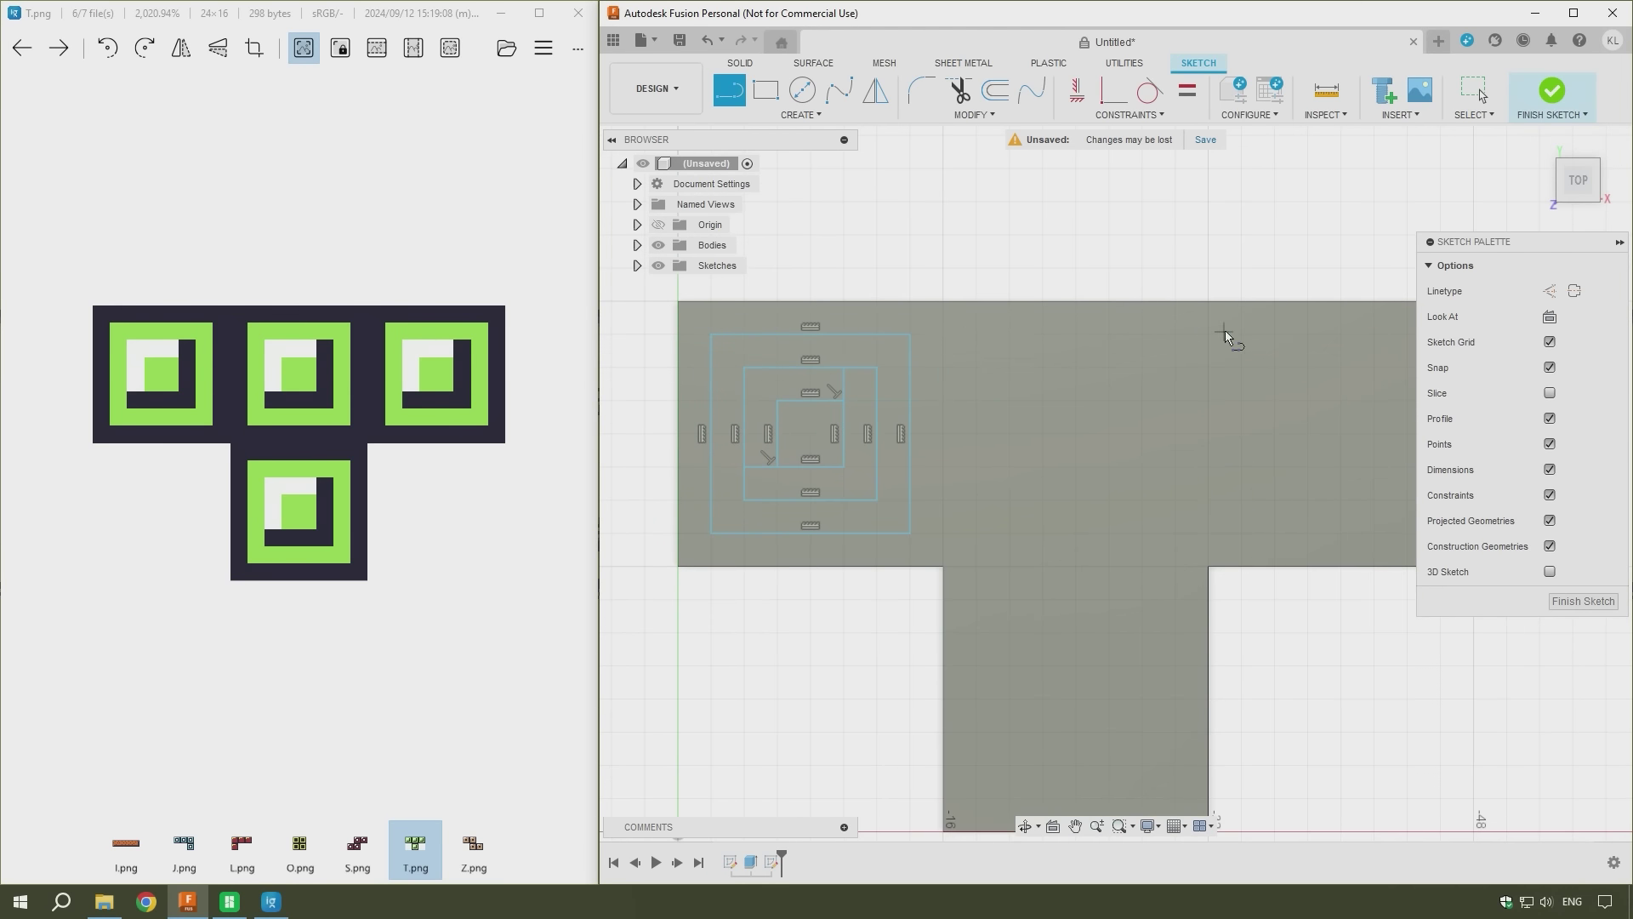
# Step: Repeat the nested squares in the remaining three cells and finish the sketch
pyautogui.moveTo(1225, 332); pyautogui.dragTo(1163, 335, button='middle')
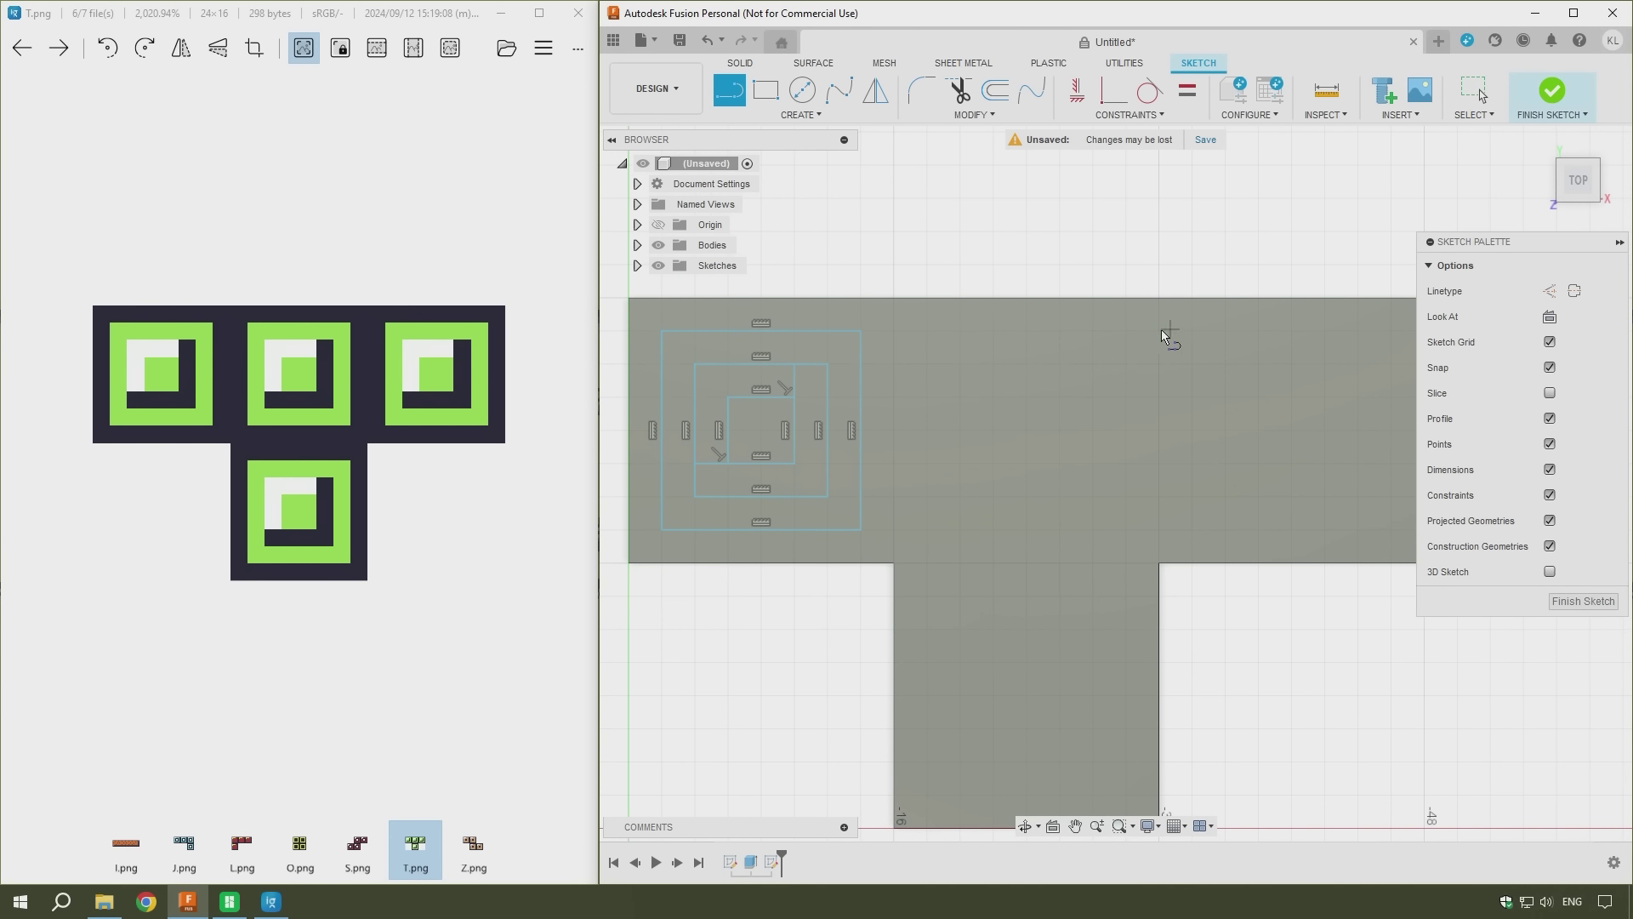
pyautogui.click(768, 101)
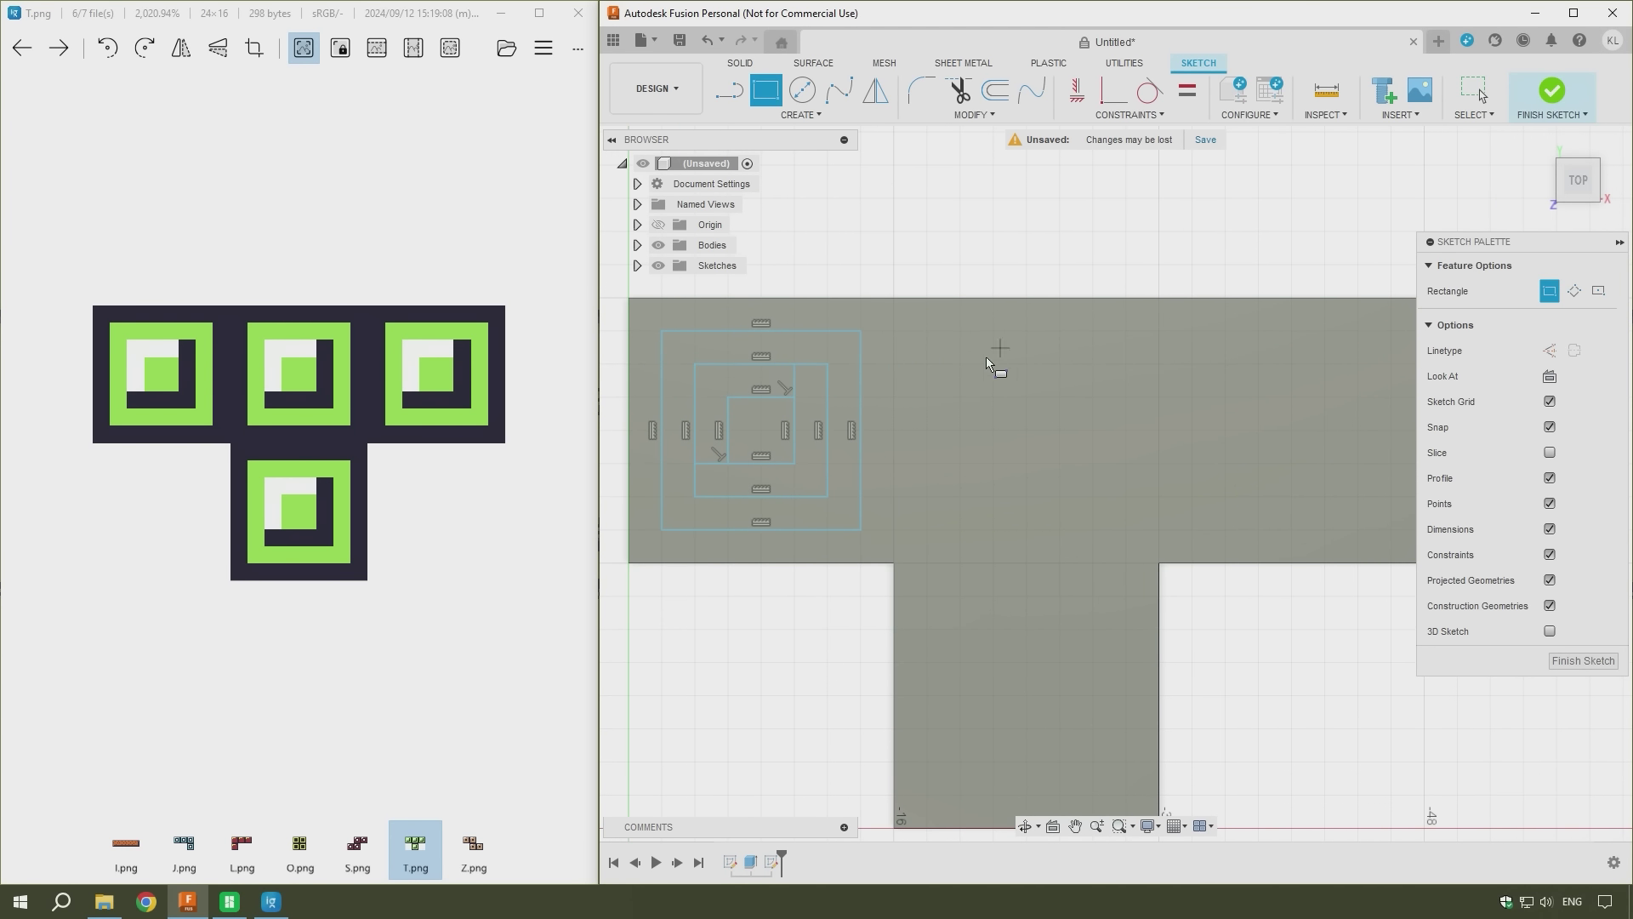
pyautogui.click(926, 334)
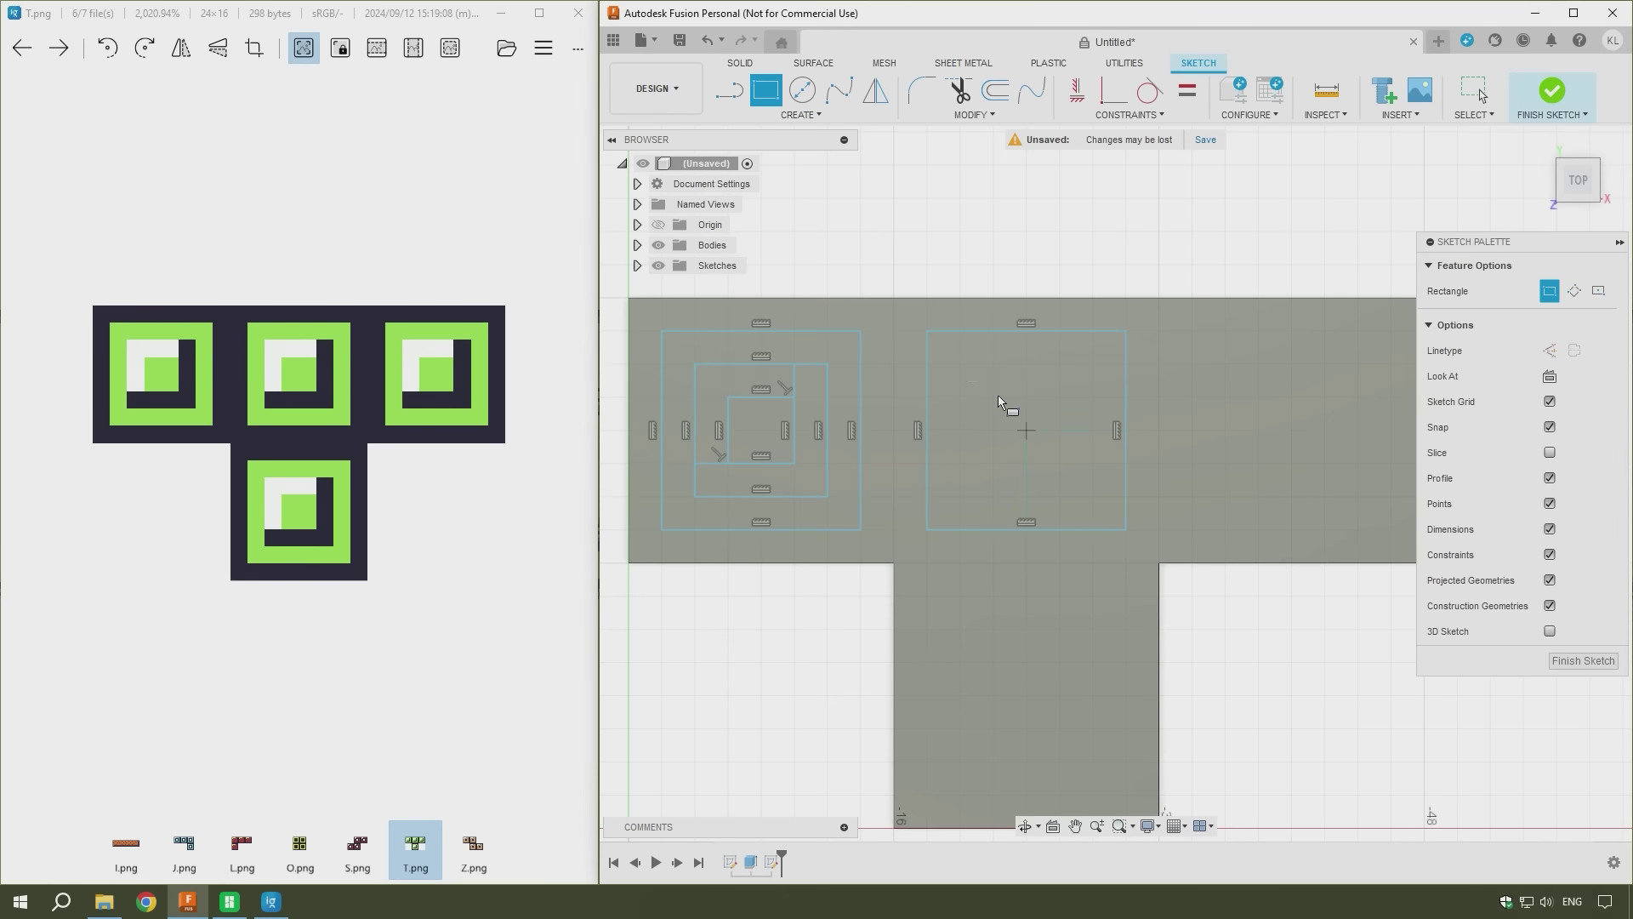
pyautogui.moveTo(1223, 398); pyautogui.dragTo(1192, 392, button='middle')
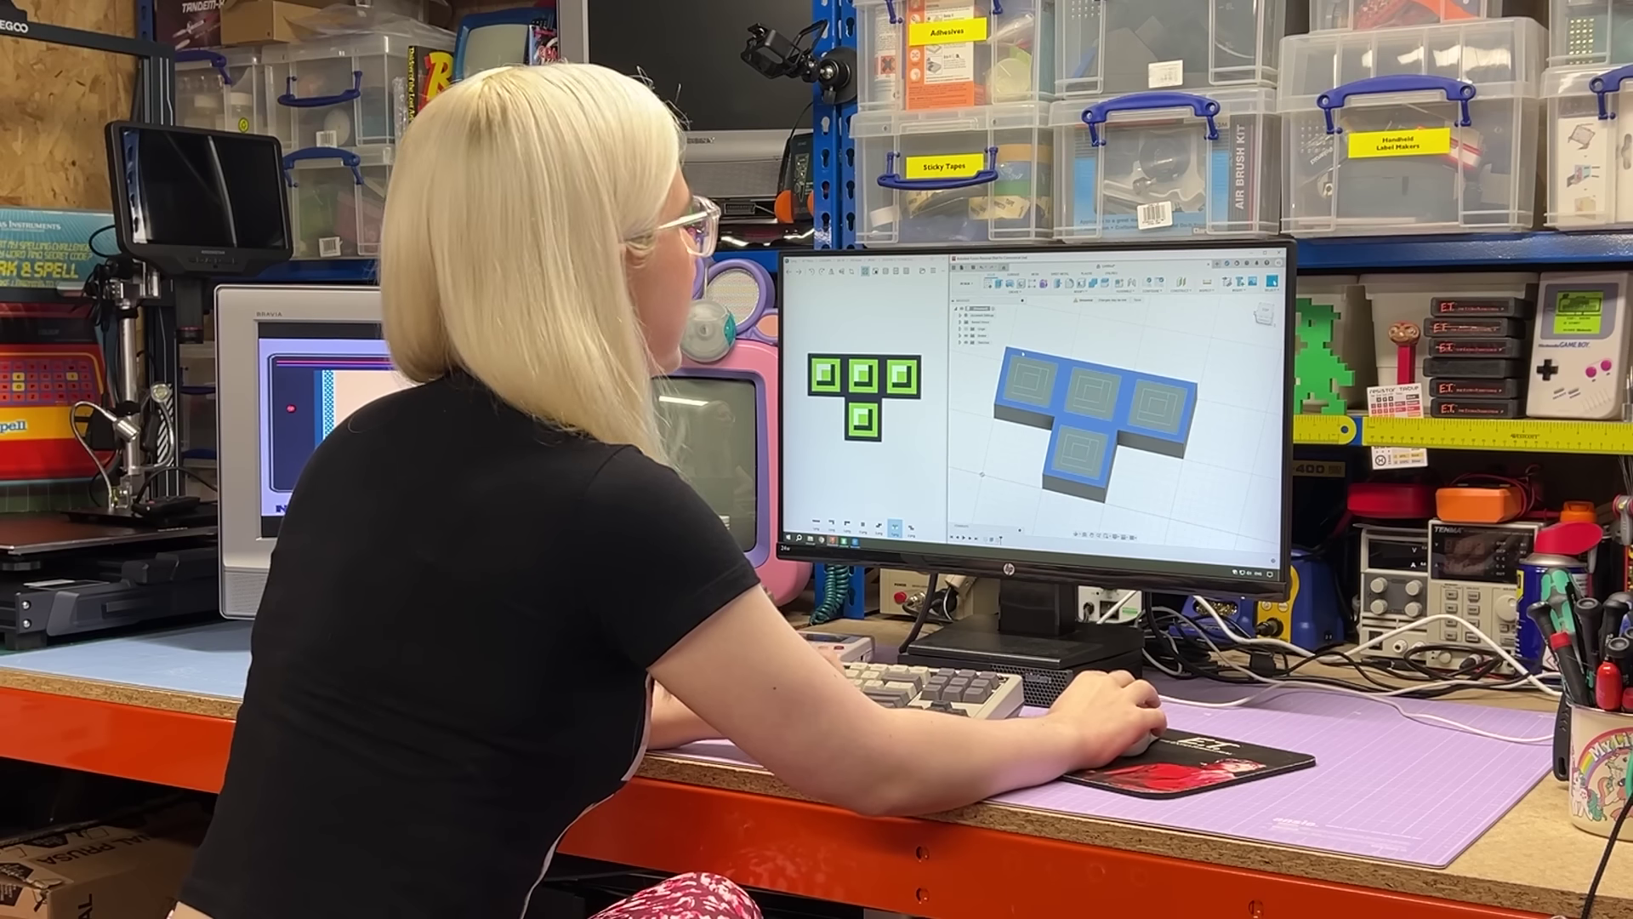
pyautogui.press('Return')
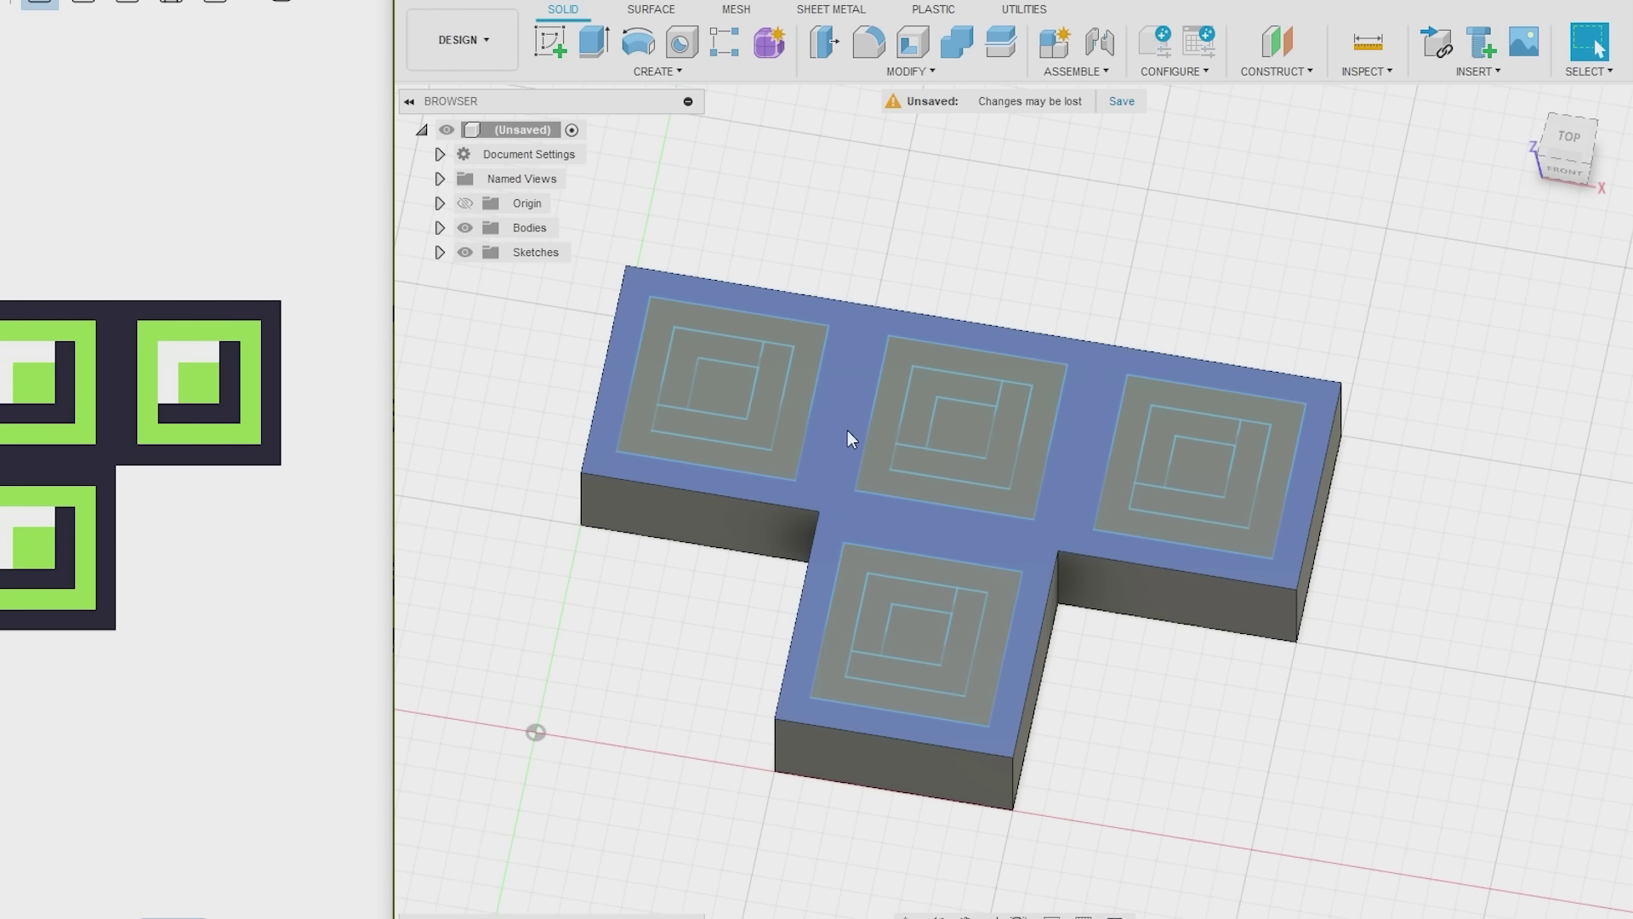
# Step: Extrude the T block's top surround face up 1 mm as a join
pyautogui.click(839, 424)
pyautogui.press('e')
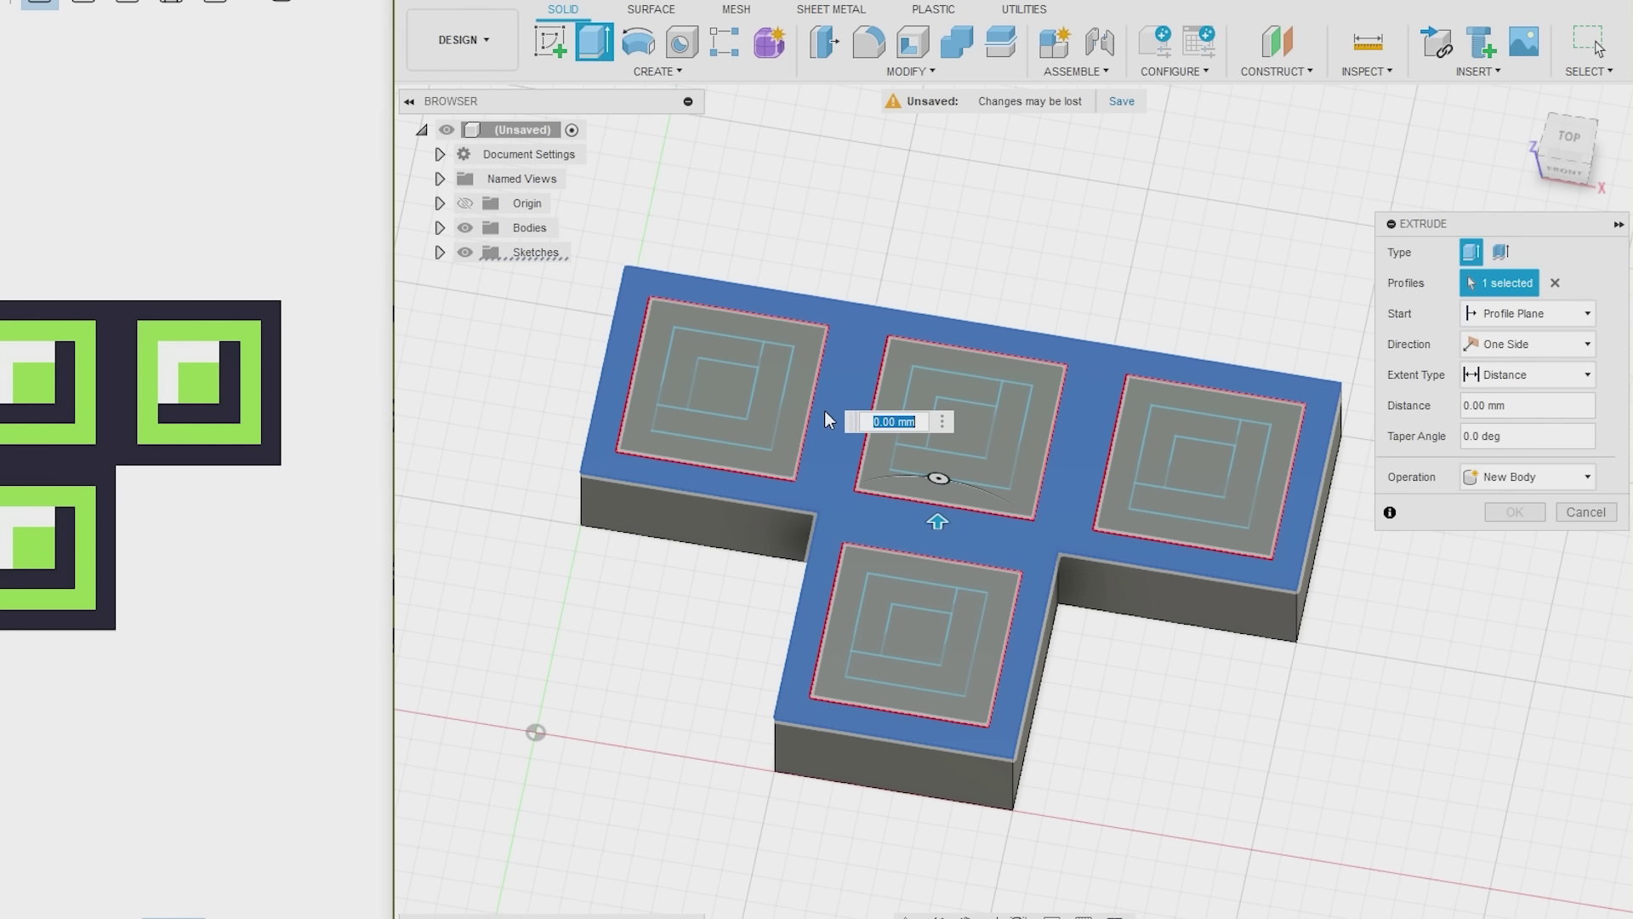
pyautogui.write('1')
pyautogui.press('Return')
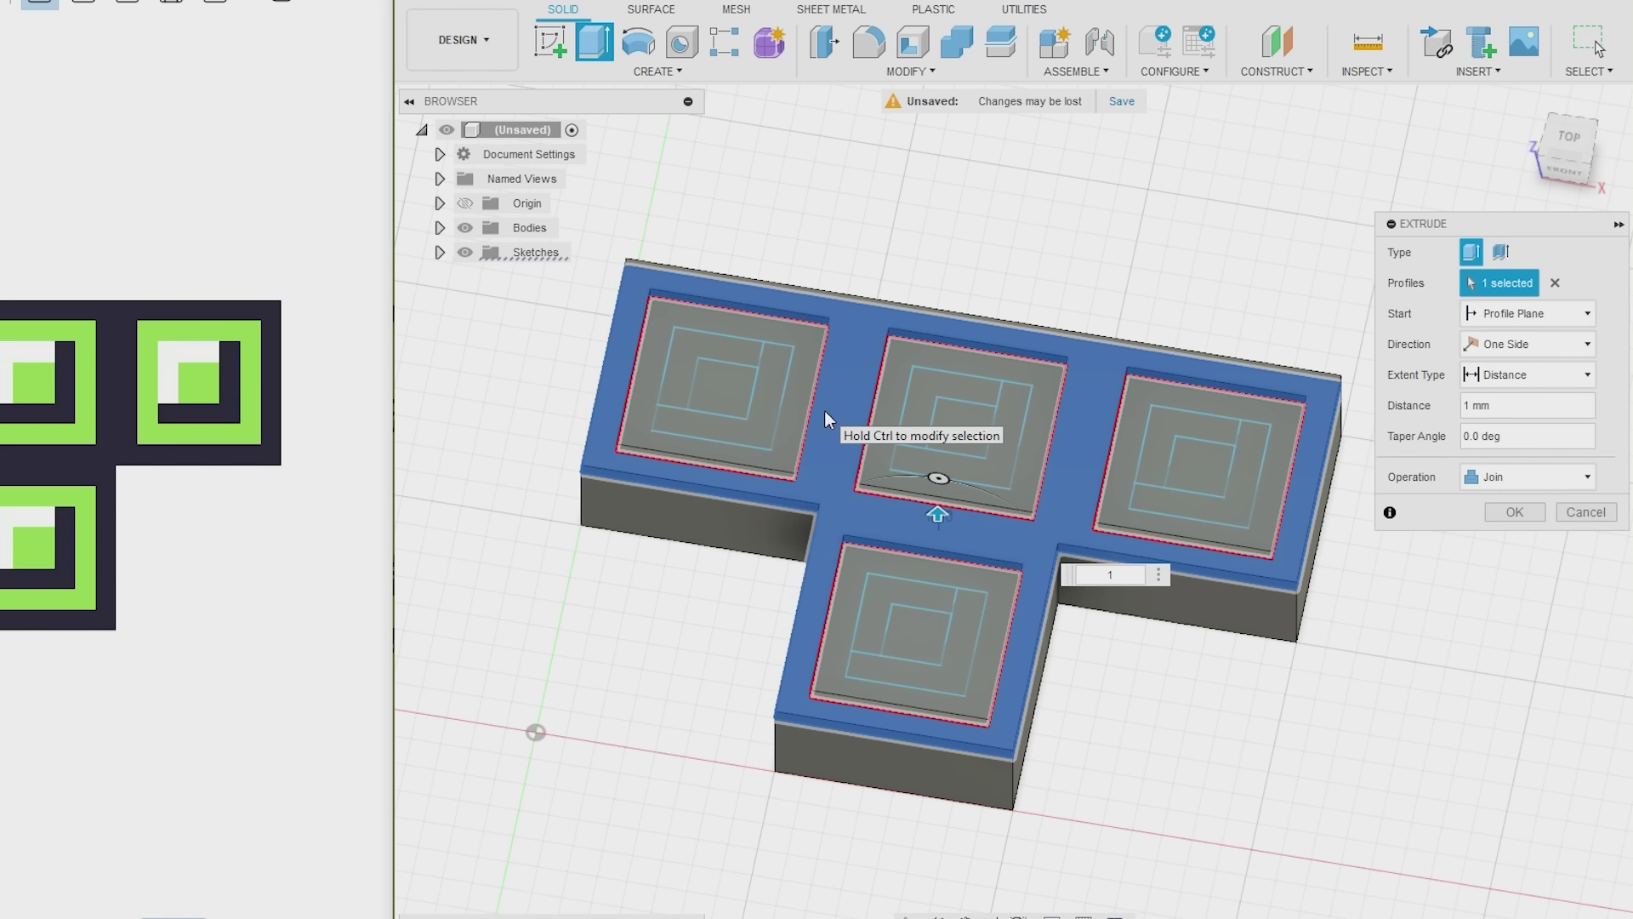
pyautogui.press('Return')
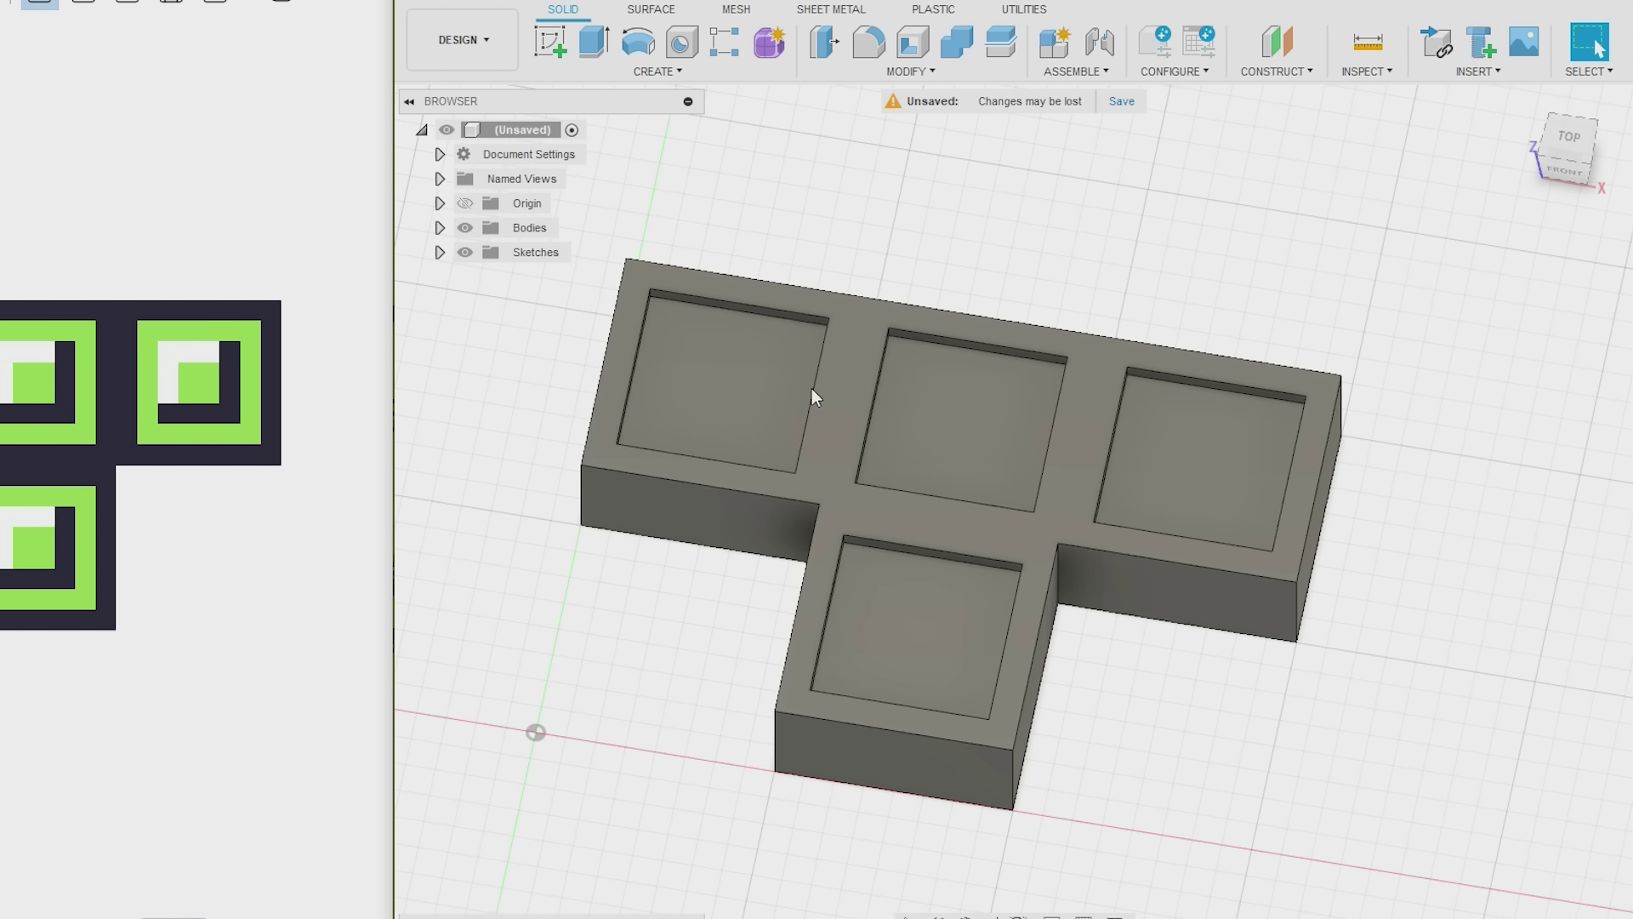
# Step: Show both sketches and select the outer ring profiles of all four pockets
pyautogui.click(439, 252)
pyautogui.click(484, 277)
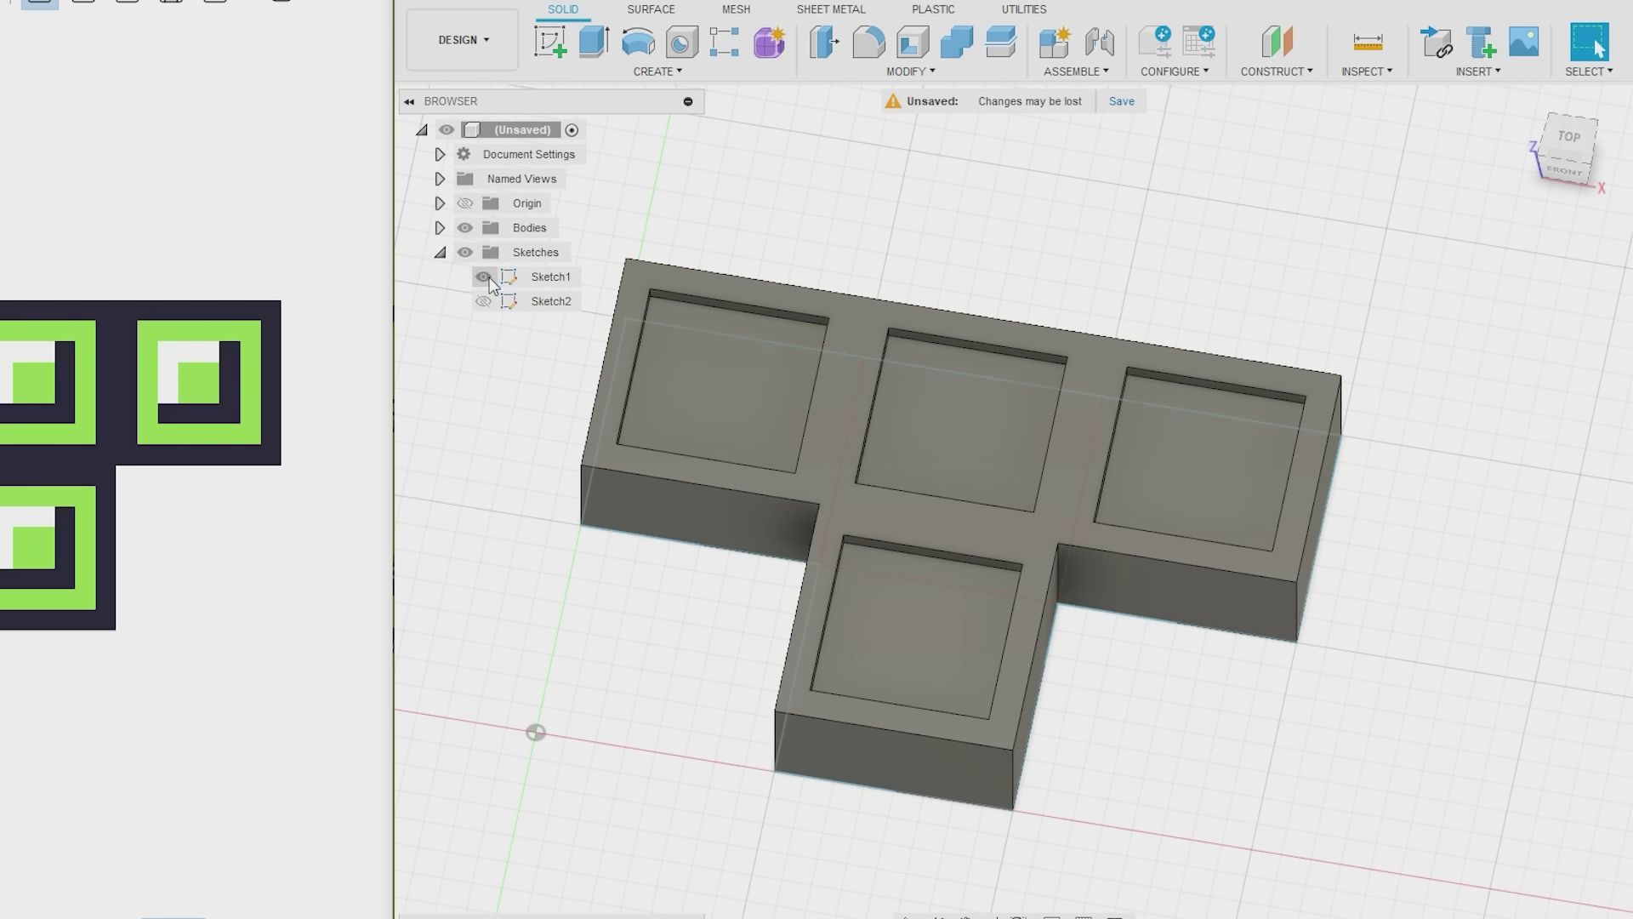
pyautogui.click(483, 301)
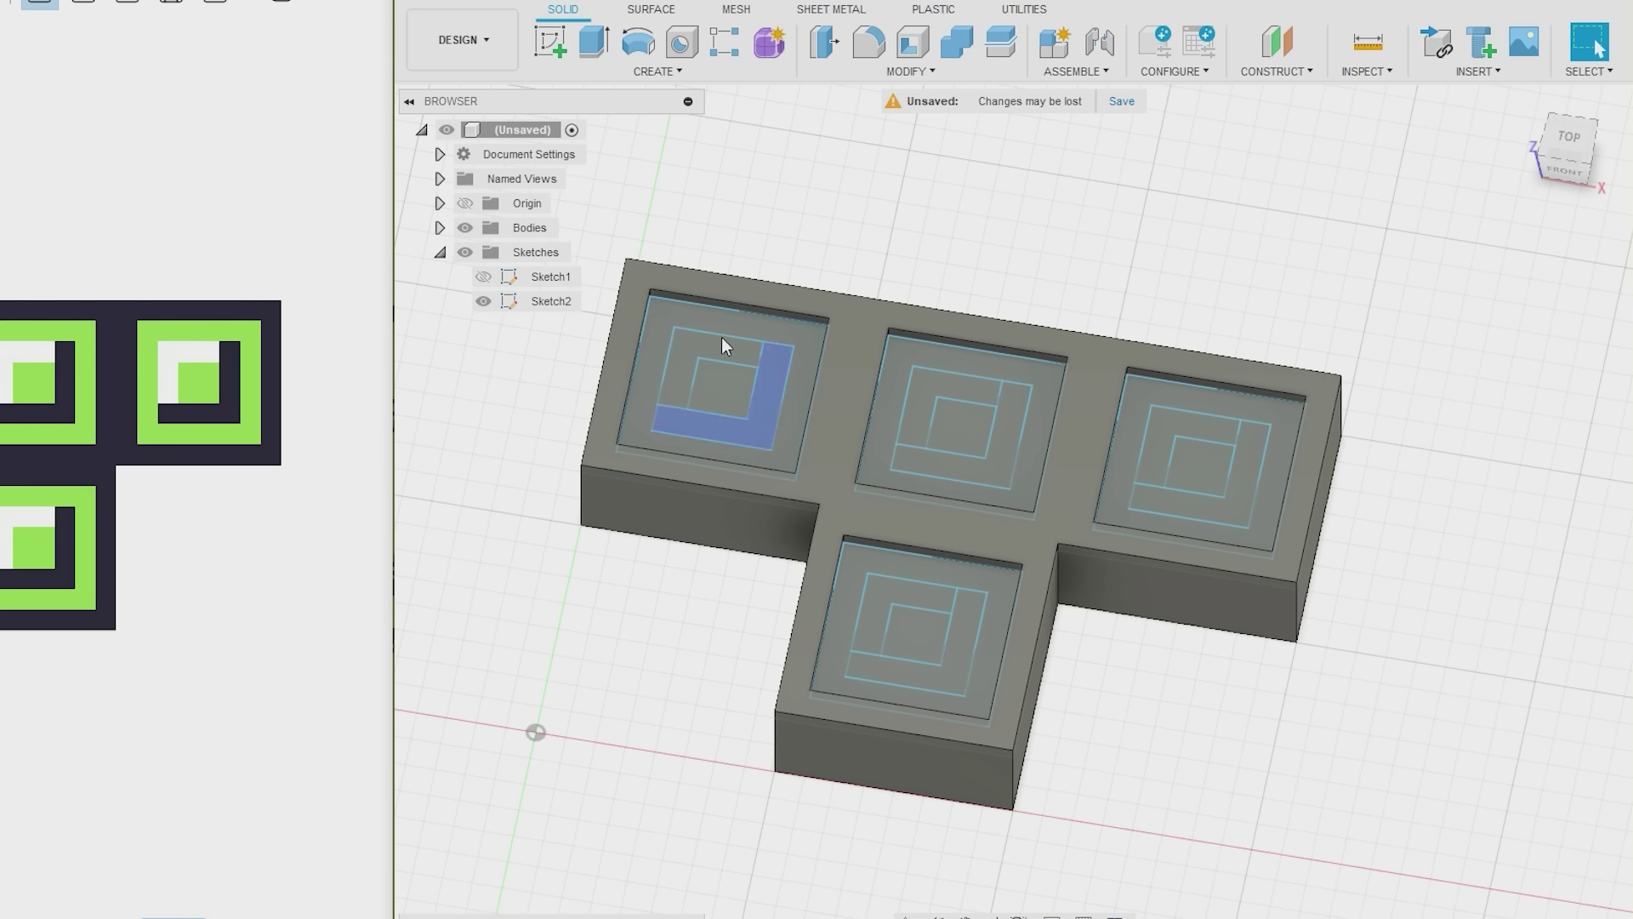
pyautogui.click(709, 316)
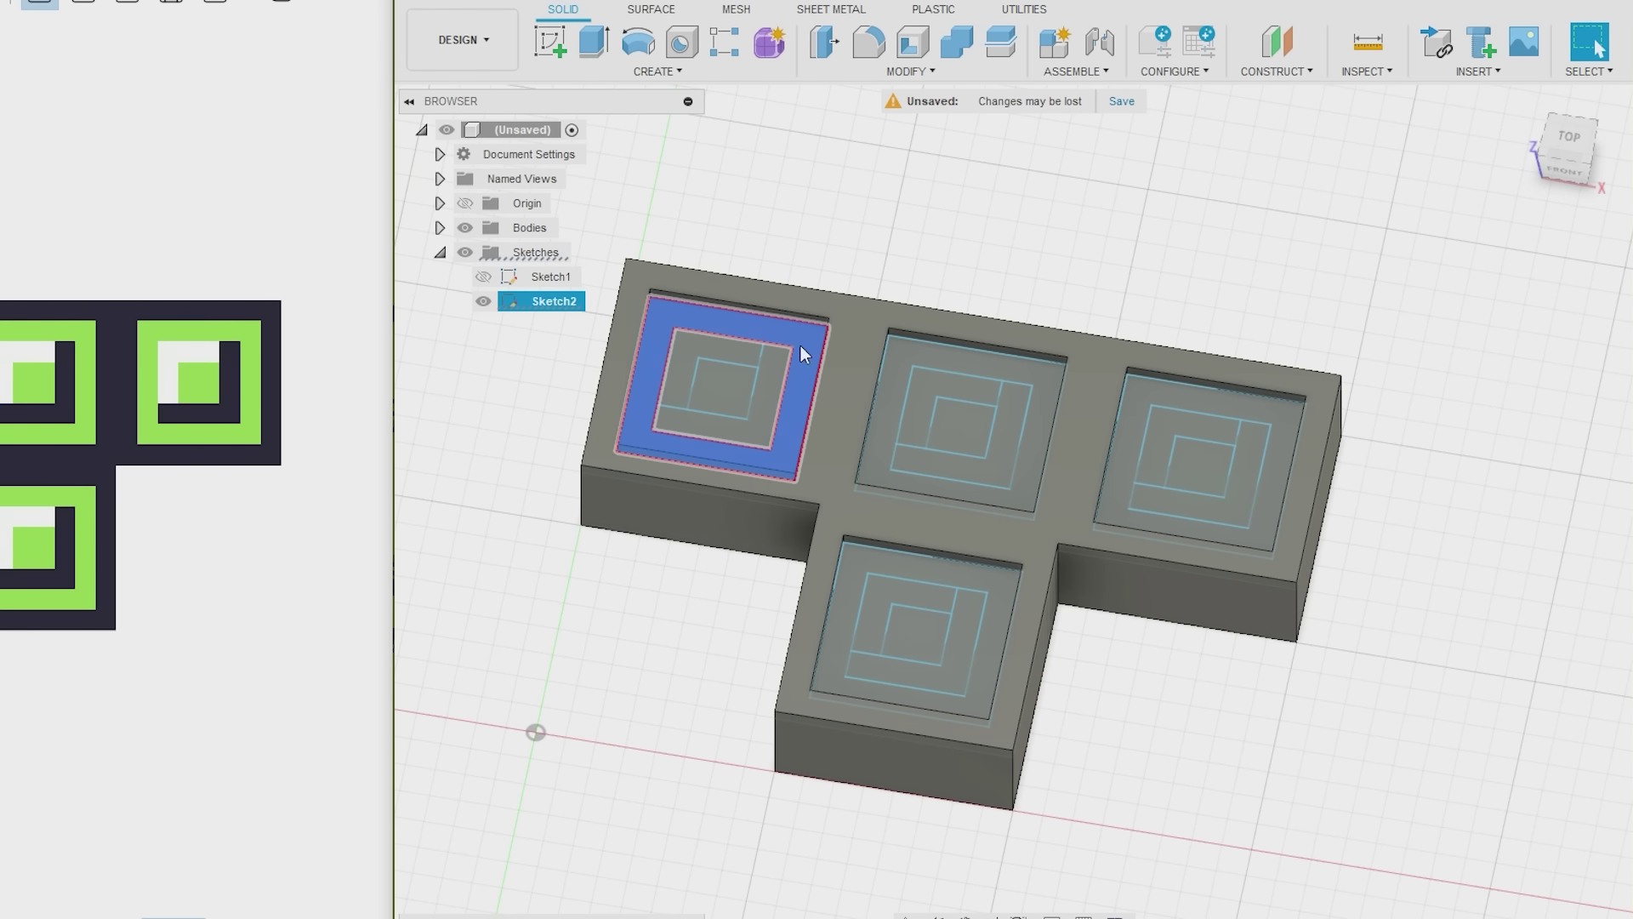
pyautogui.click(956, 360)
pyautogui.click(1188, 405)
pyautogui.click(925, 566)
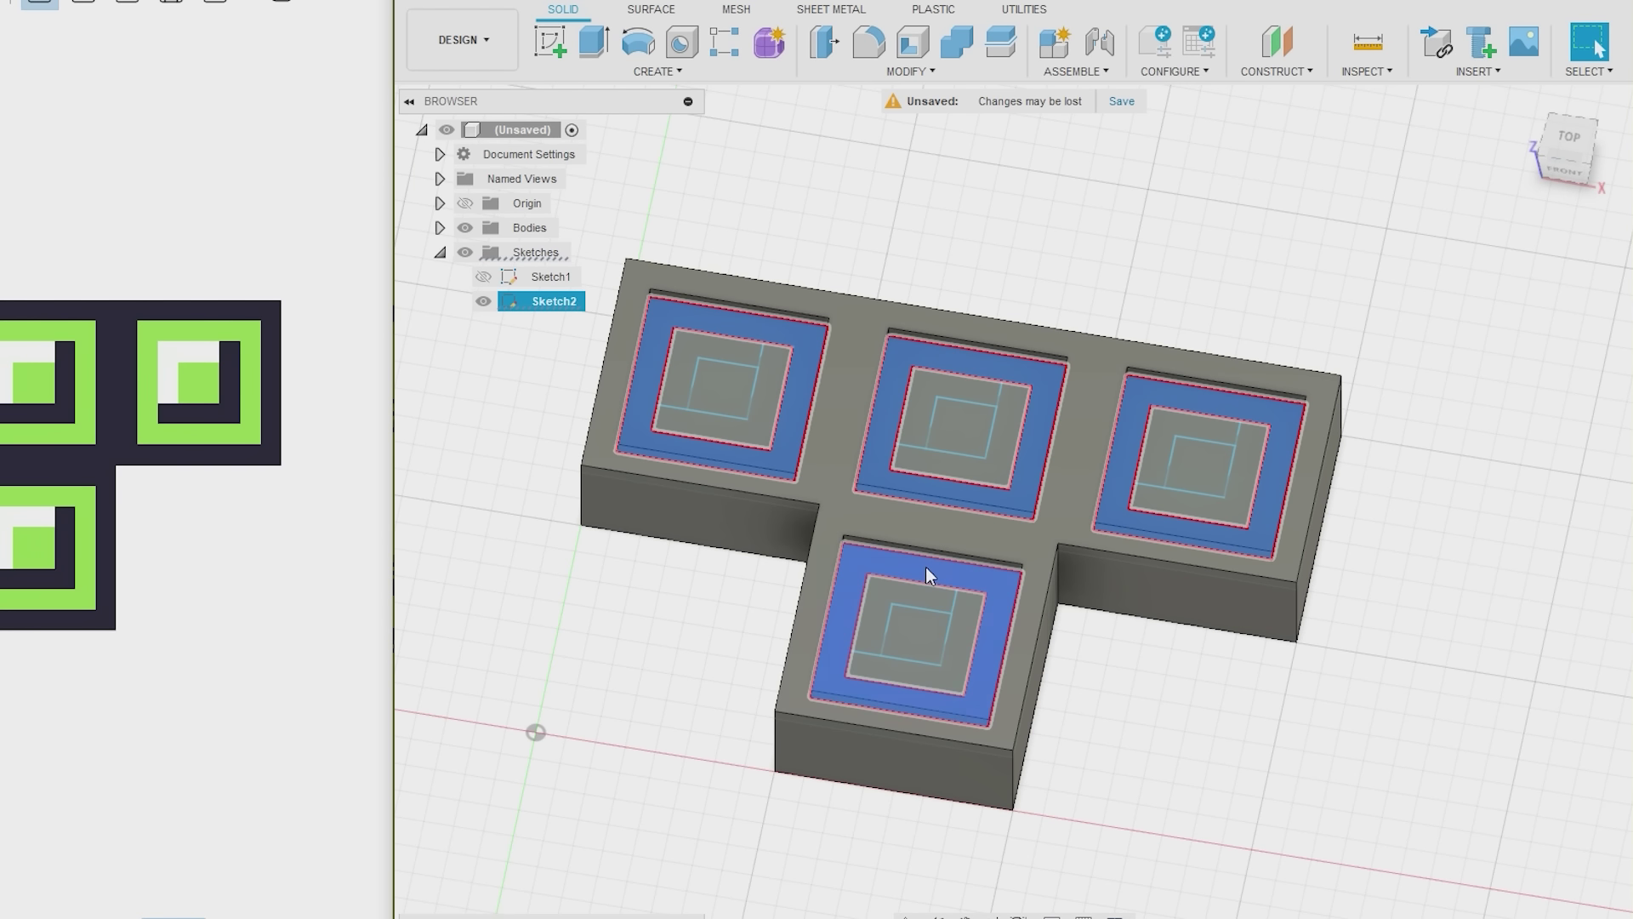
# Step: Extrude the four selected rings 1 mm as a new body
pyautogui.press('e')
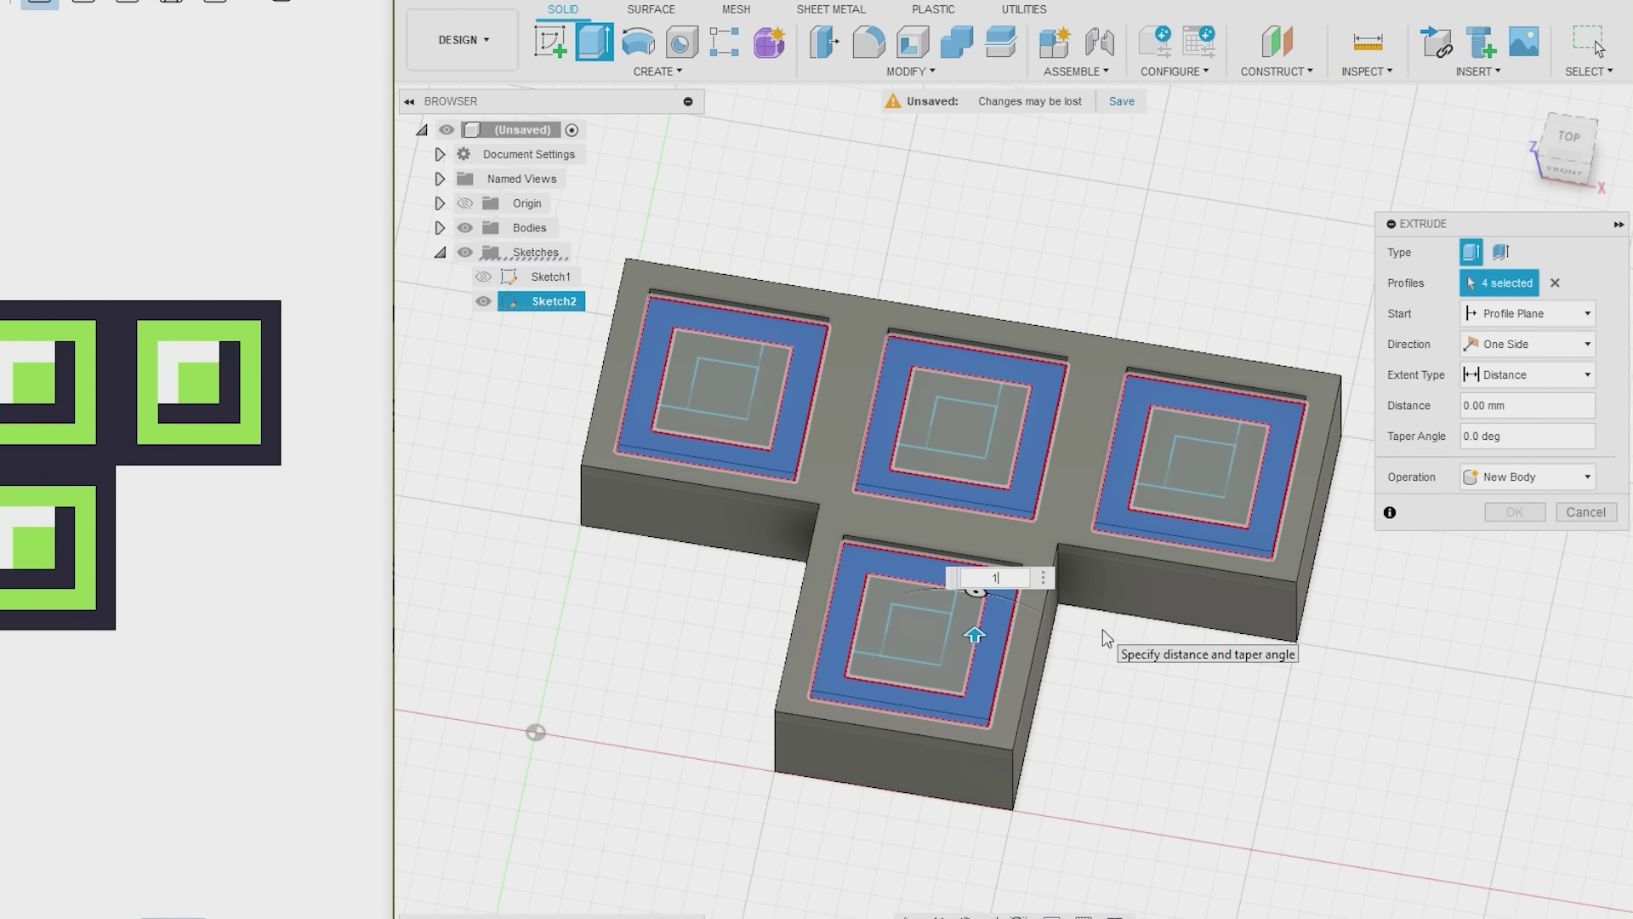
pyautogui.write('1')
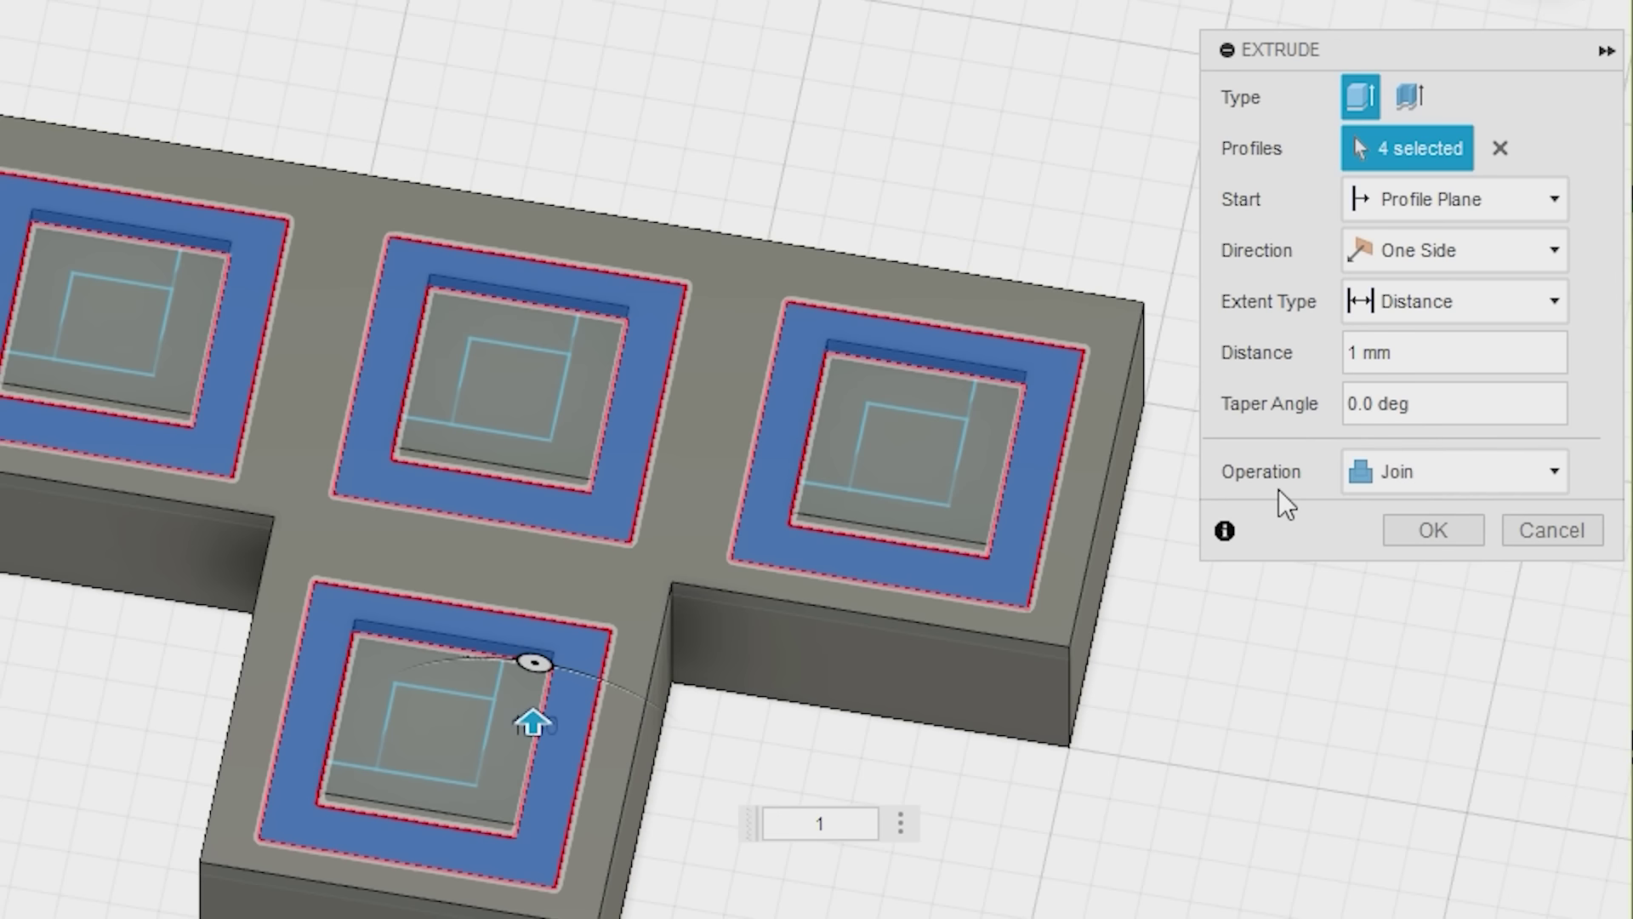
pyautogui.click(1501, 478)
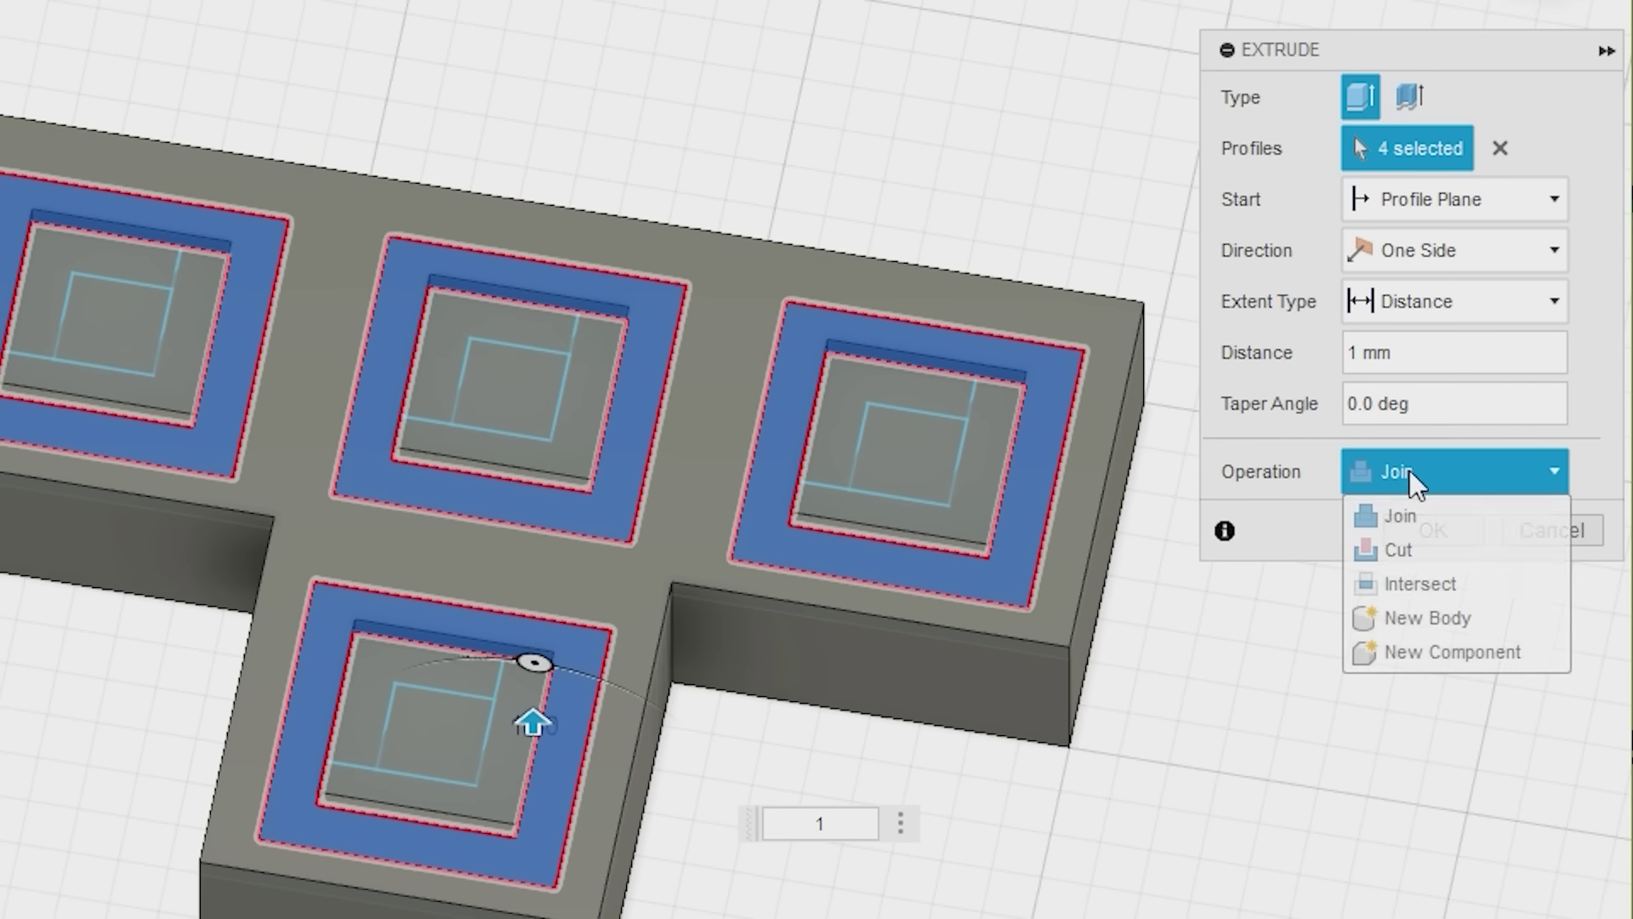
pyautogui.click(1416, 619)
pyautogui.click(1427, 540)
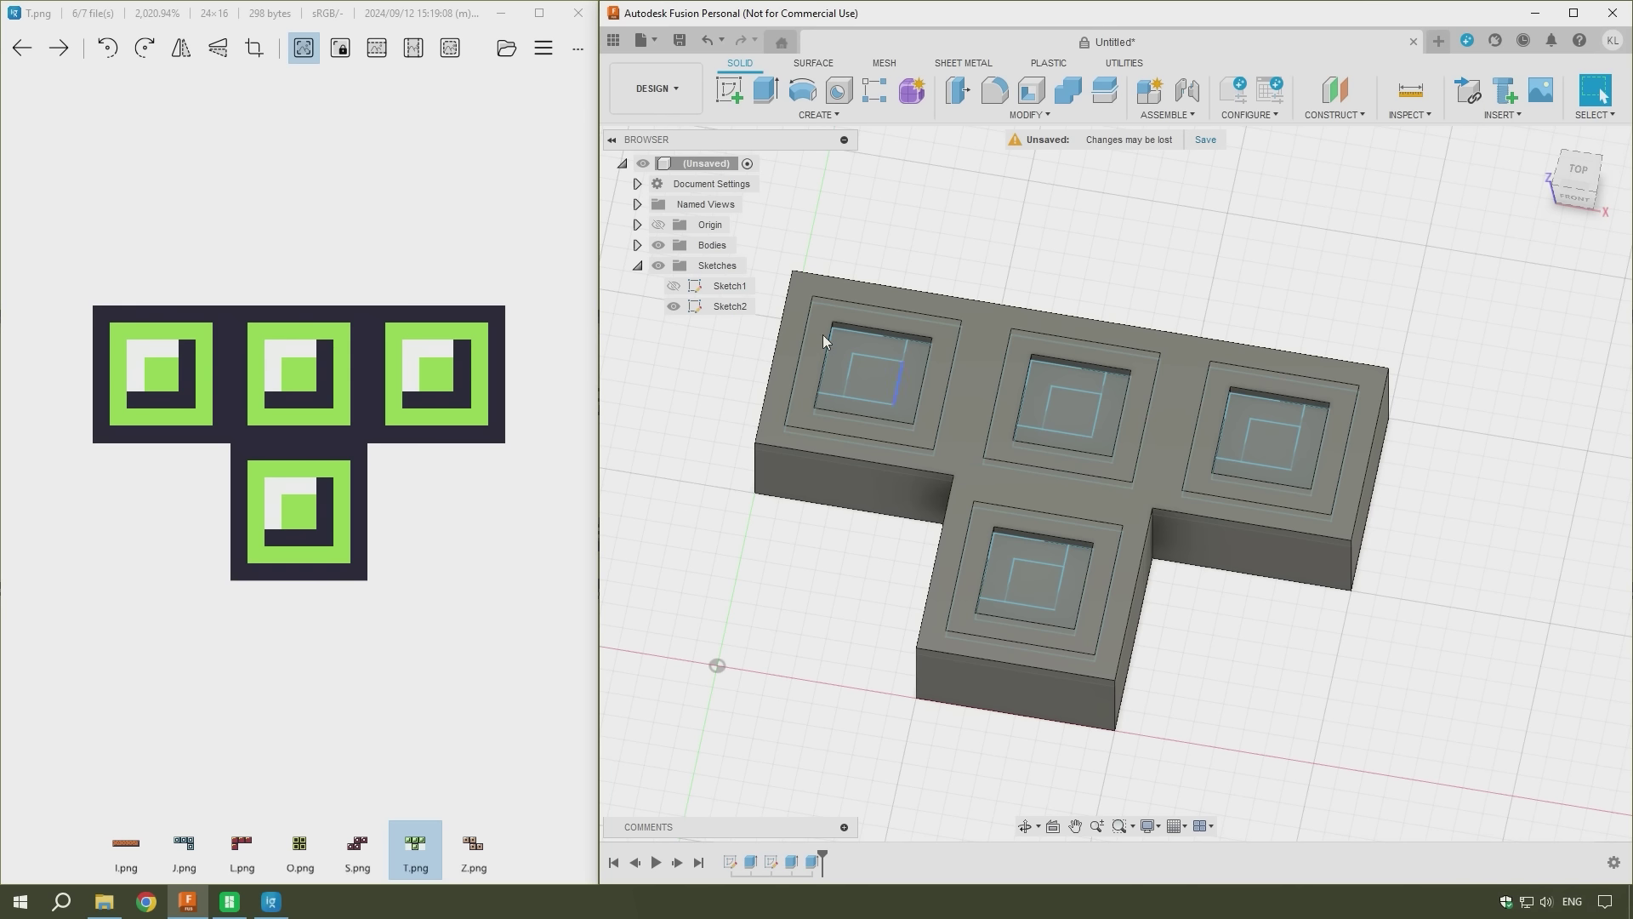
# Step: Extrude the L-shaped profiles in all four tiles as separate new bodies
pyautogui.click(856, 342)
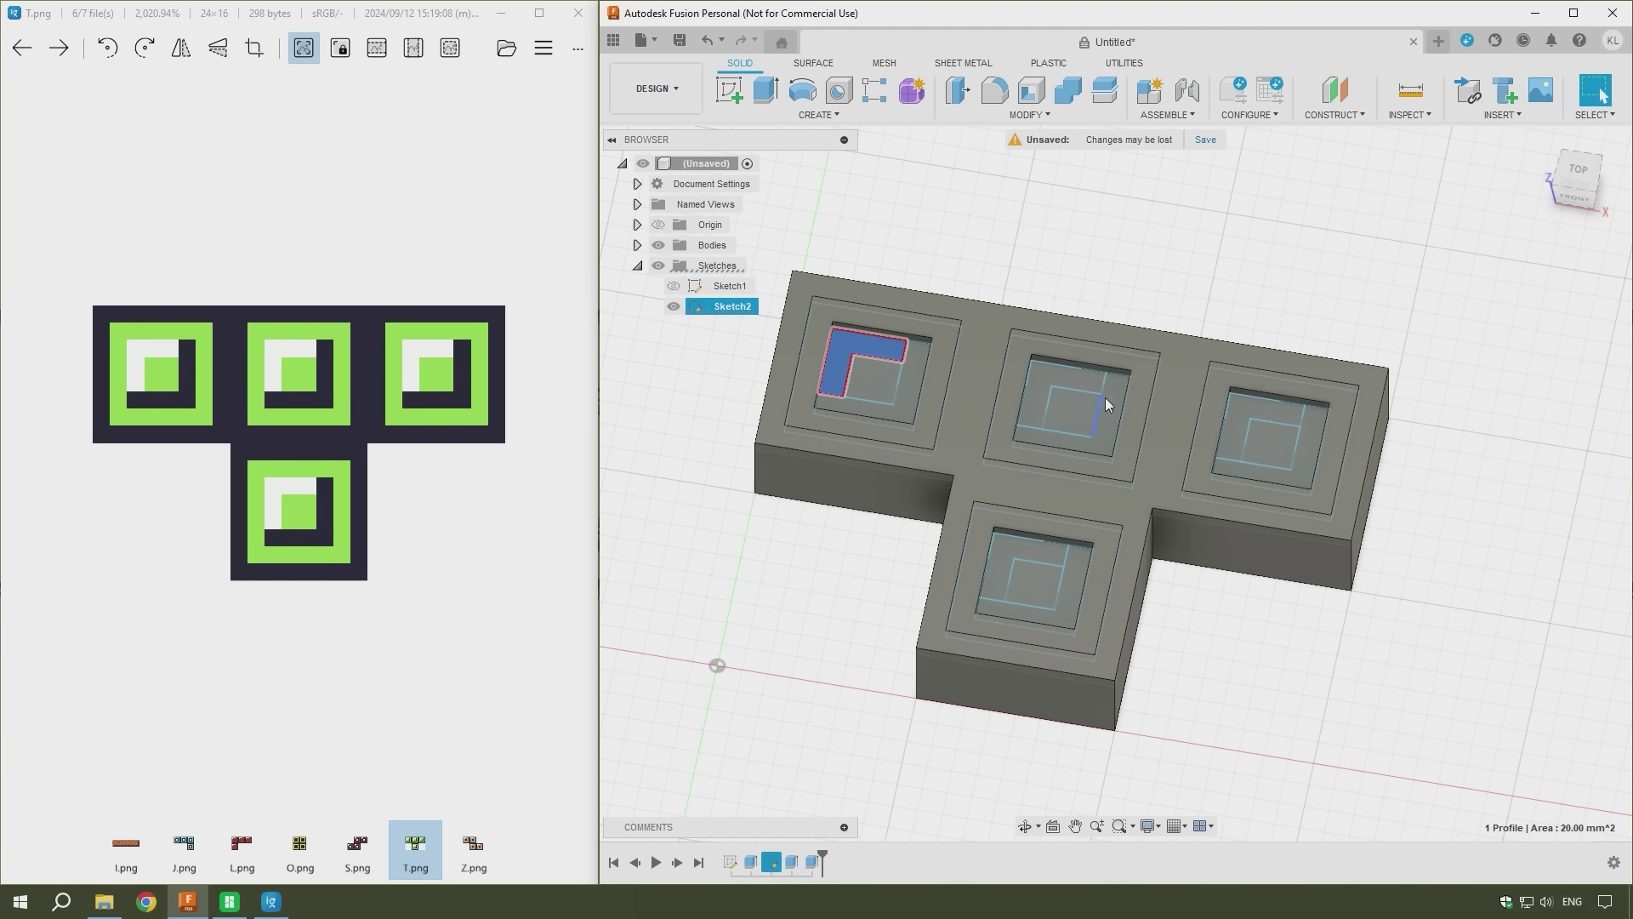
pyautogui.keyDown('ctrl'); pyautogui.click(1055, 380); pyautogui.keyUp('ctrl')
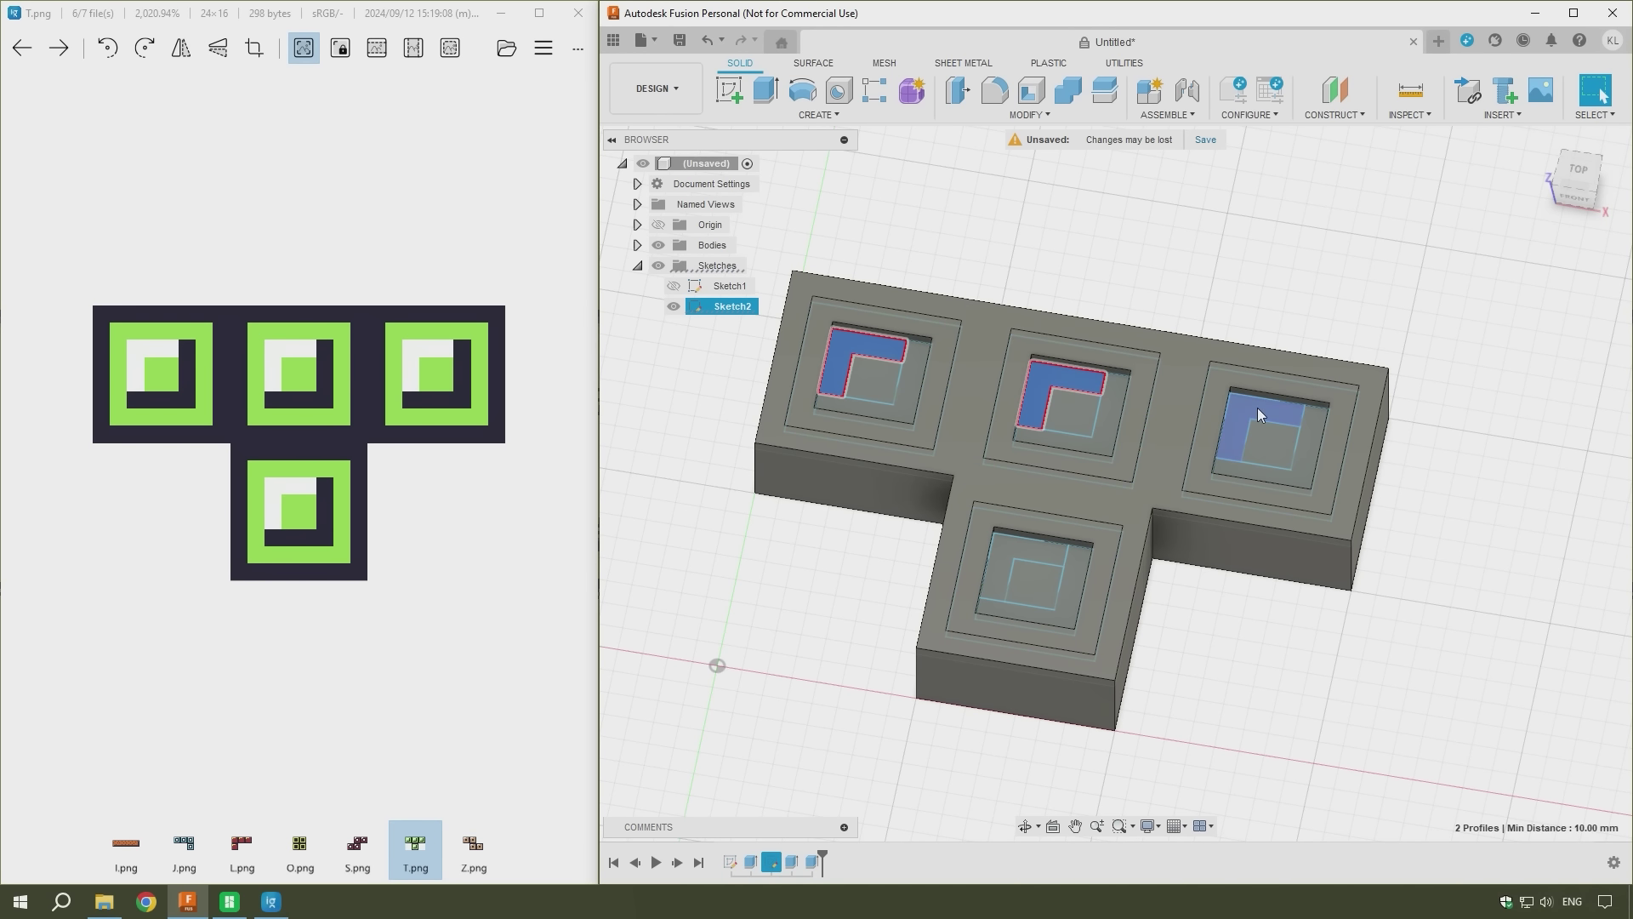
pyautogui.keyDown('ctrl'); pyautogui.click(1257, 406); pyautogui.keyUp('ctrl')
pyautogui.keyDown('ctrl'); pyautogui.click(1025, 557); pyautogui.keyUp('ctrl')
pyautogui.write('e-1')
pyautogui.press('Return')
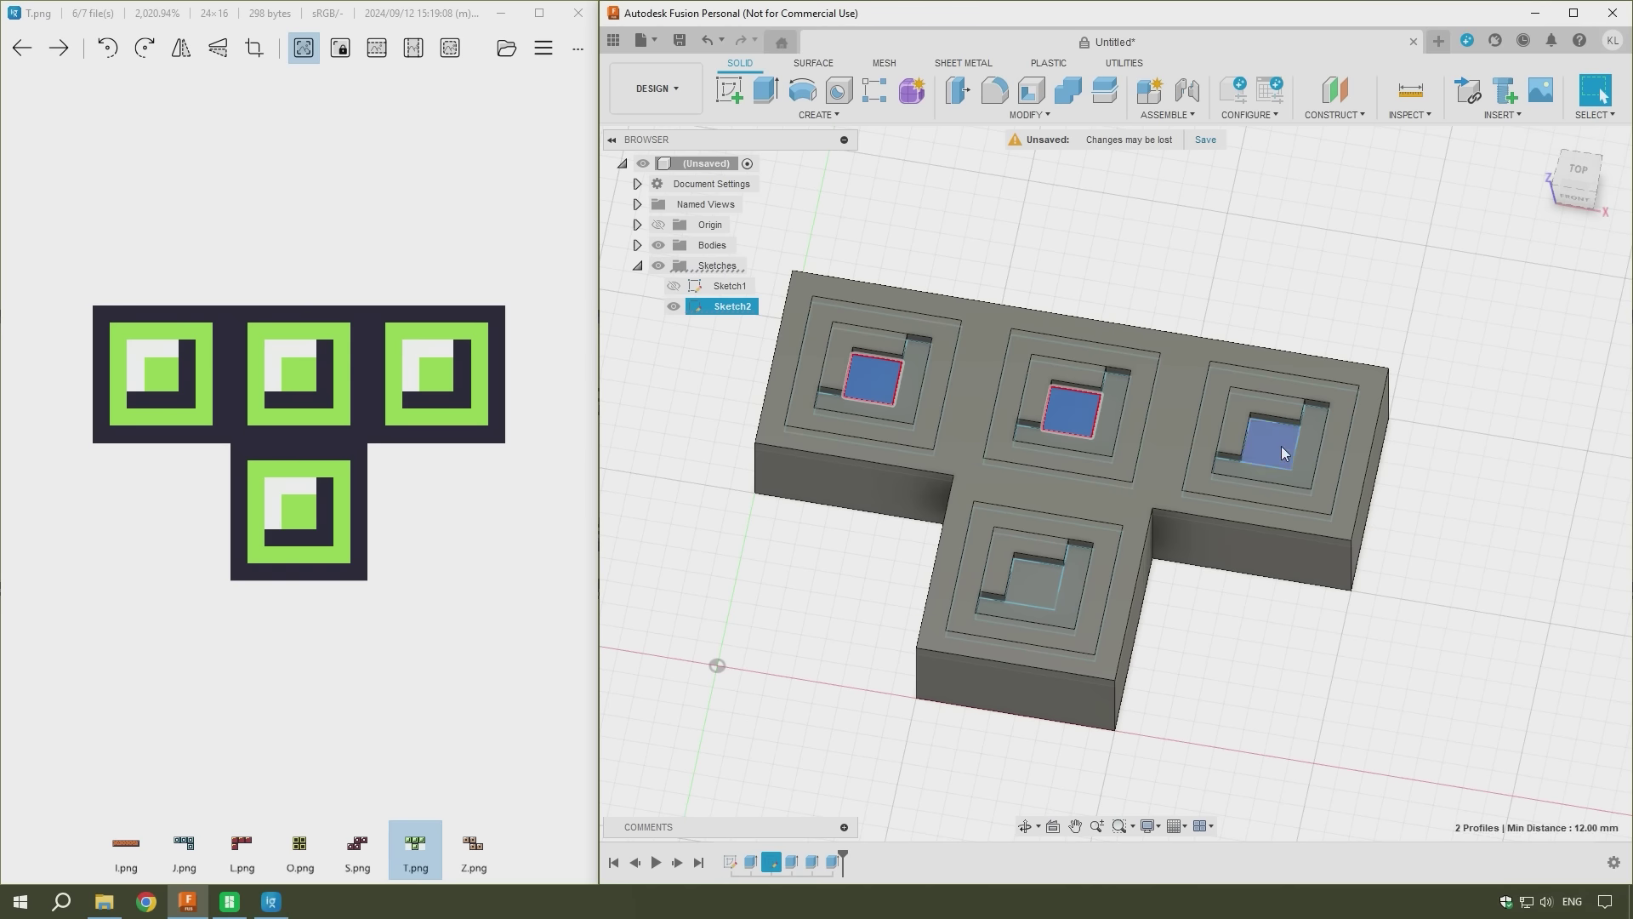
pyautogui.press('Return')
pyautogui.press('Escape')
pyautogui.press('e')
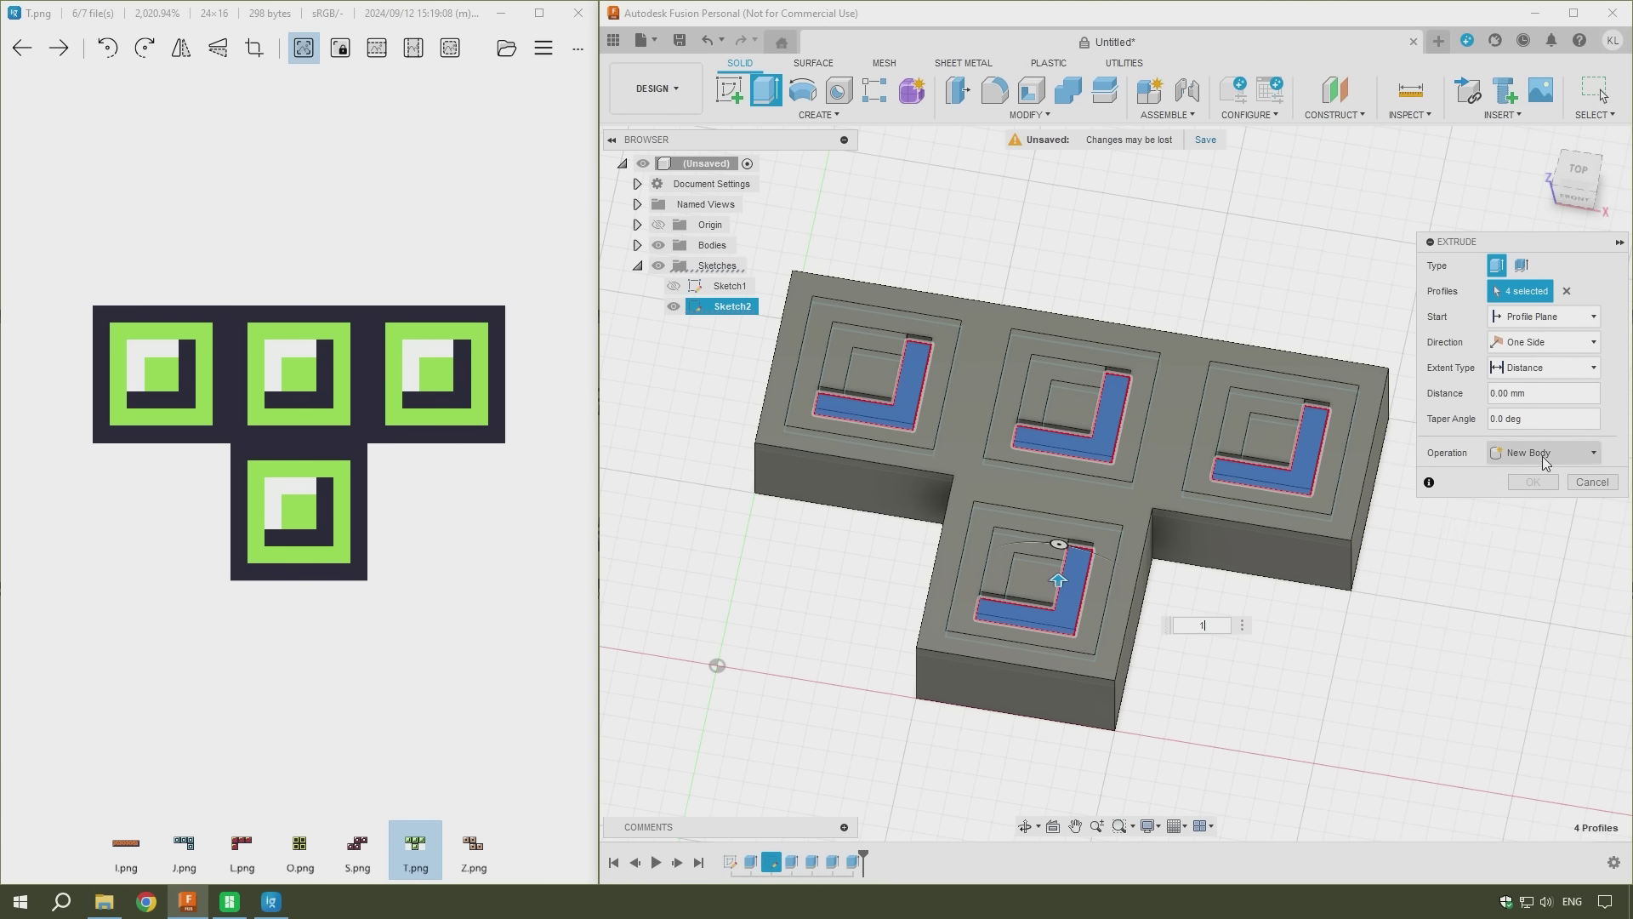
pyautogui.click(1543, 456)
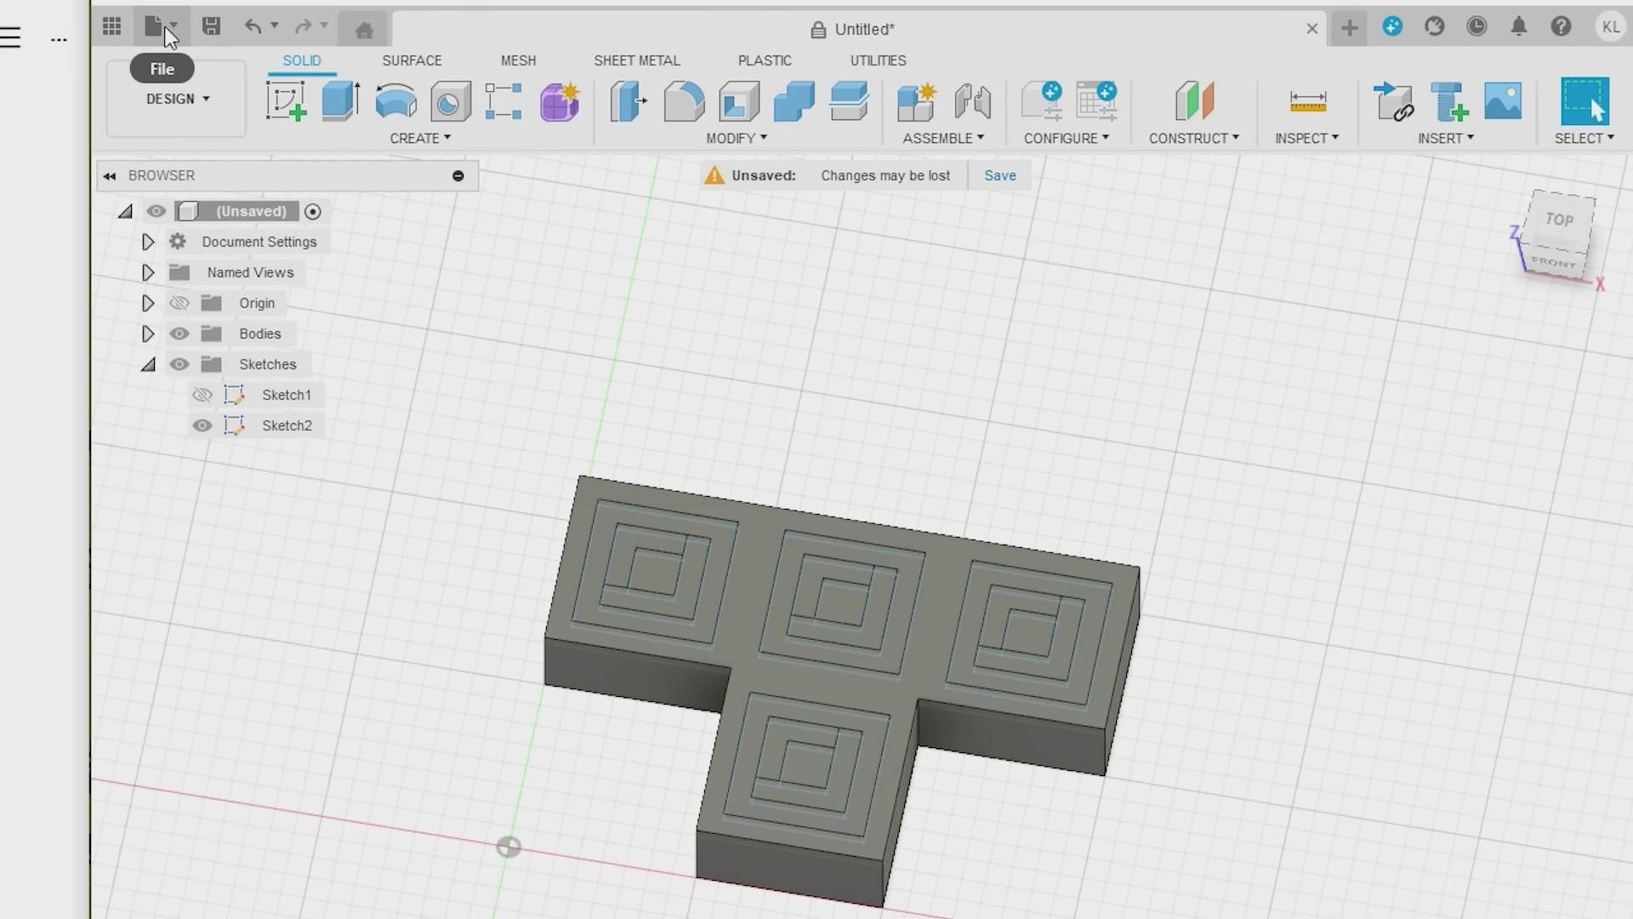
pyautogui.click(163, 32)
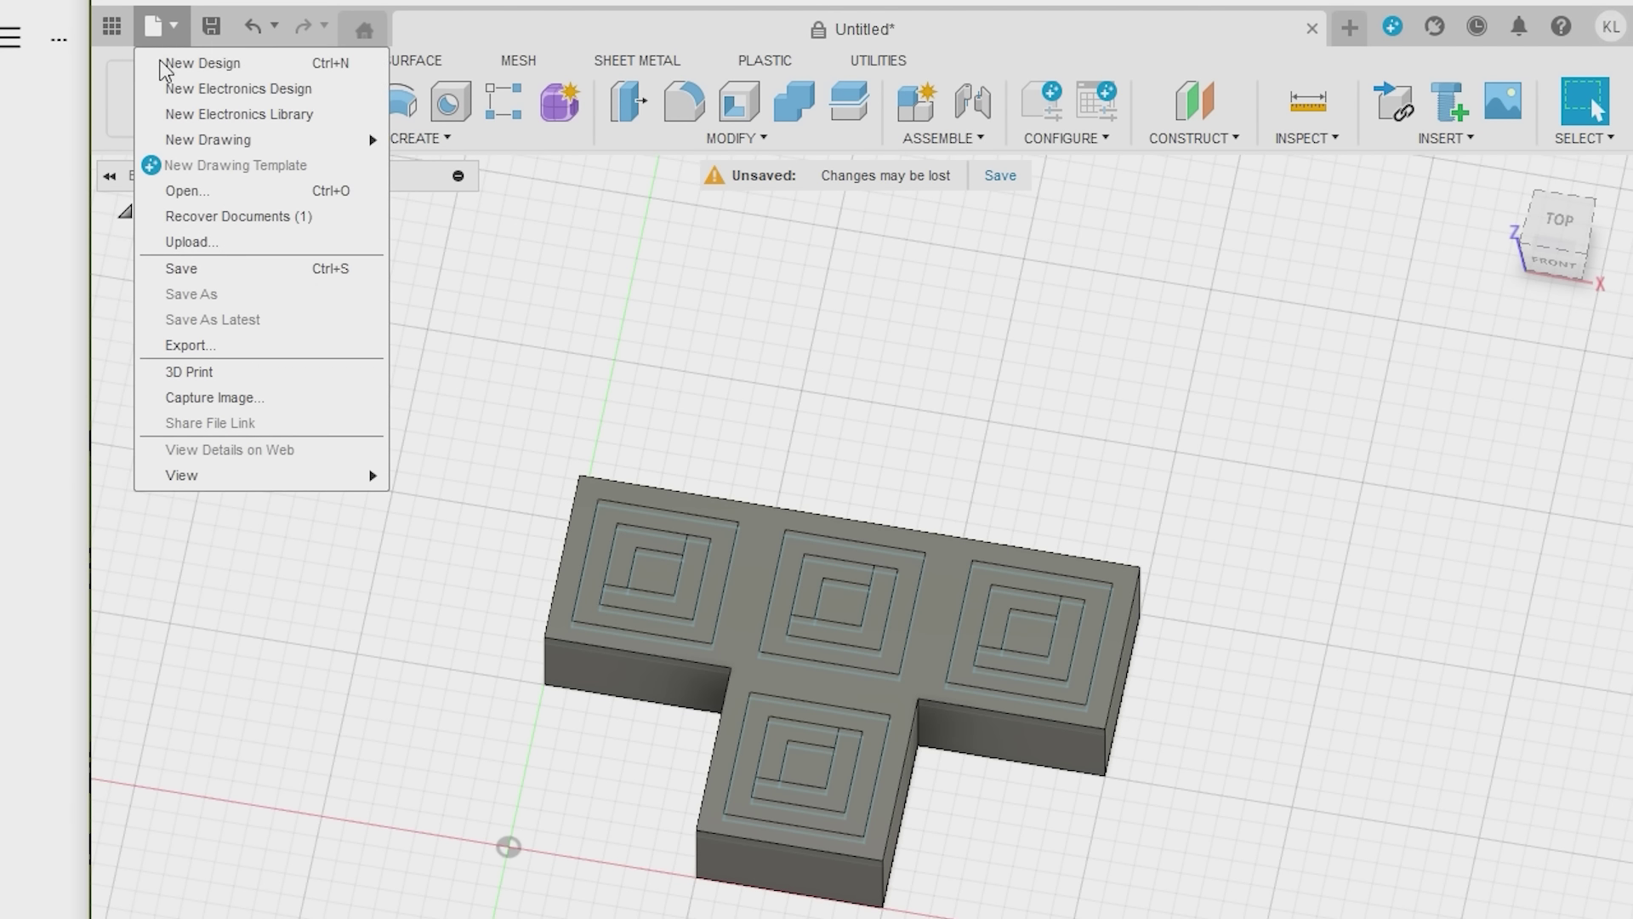
# Step: Export the design as a 3MF file named T
pyautogui.click(174, 346)
pyautogui.click(720, 451)
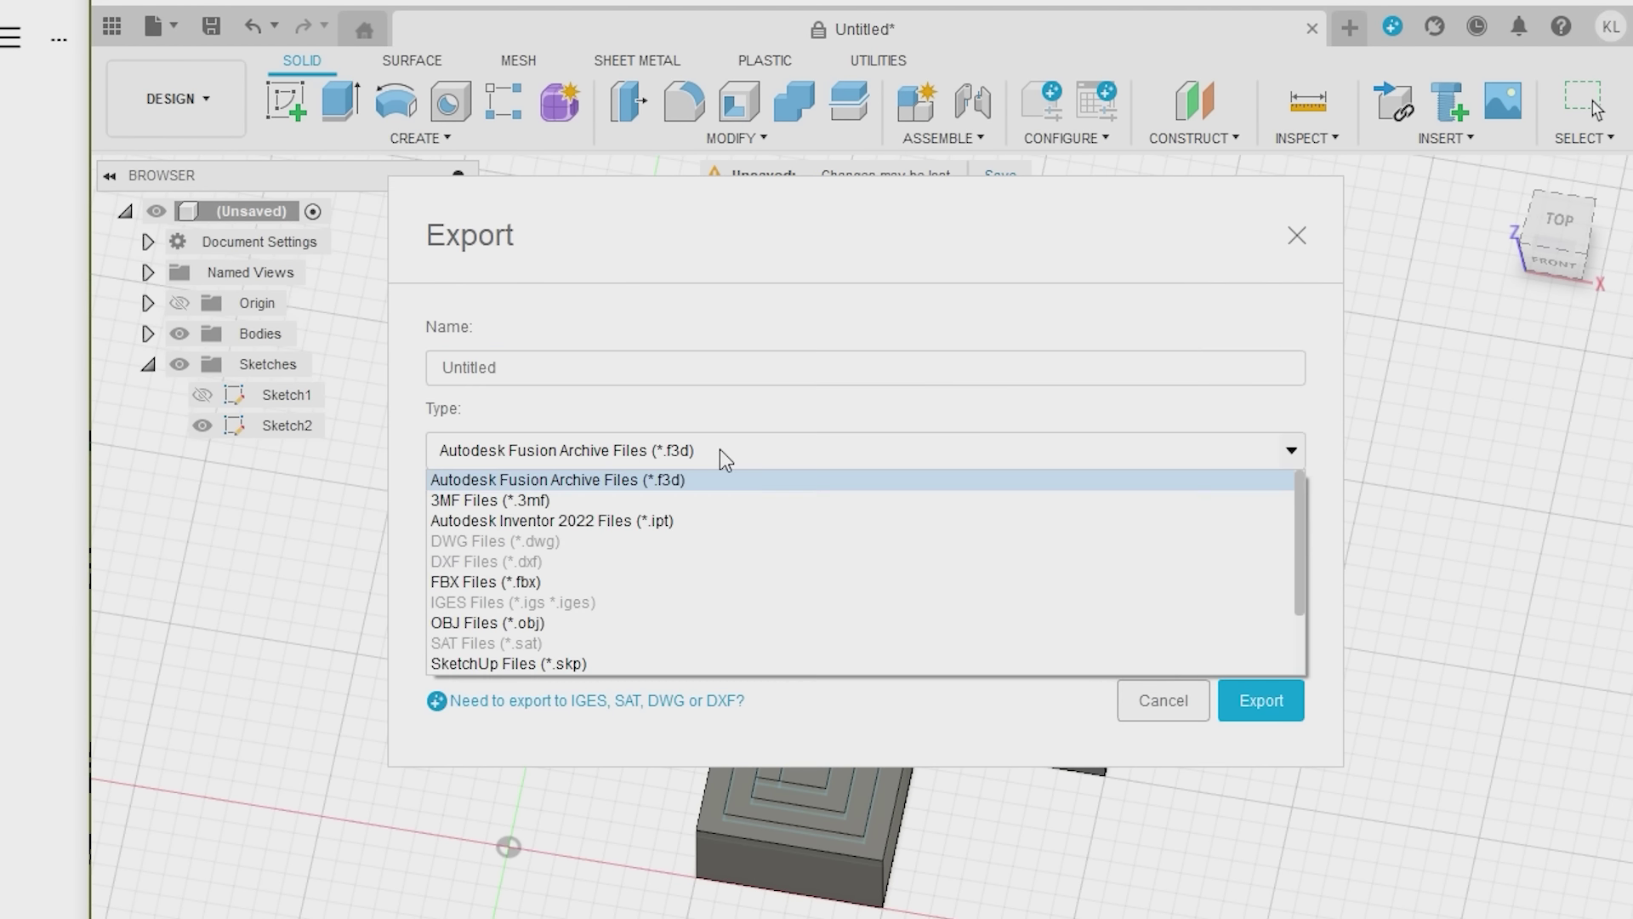
pyautogui.click(631, 500)
pyautogui.click(552, 367)
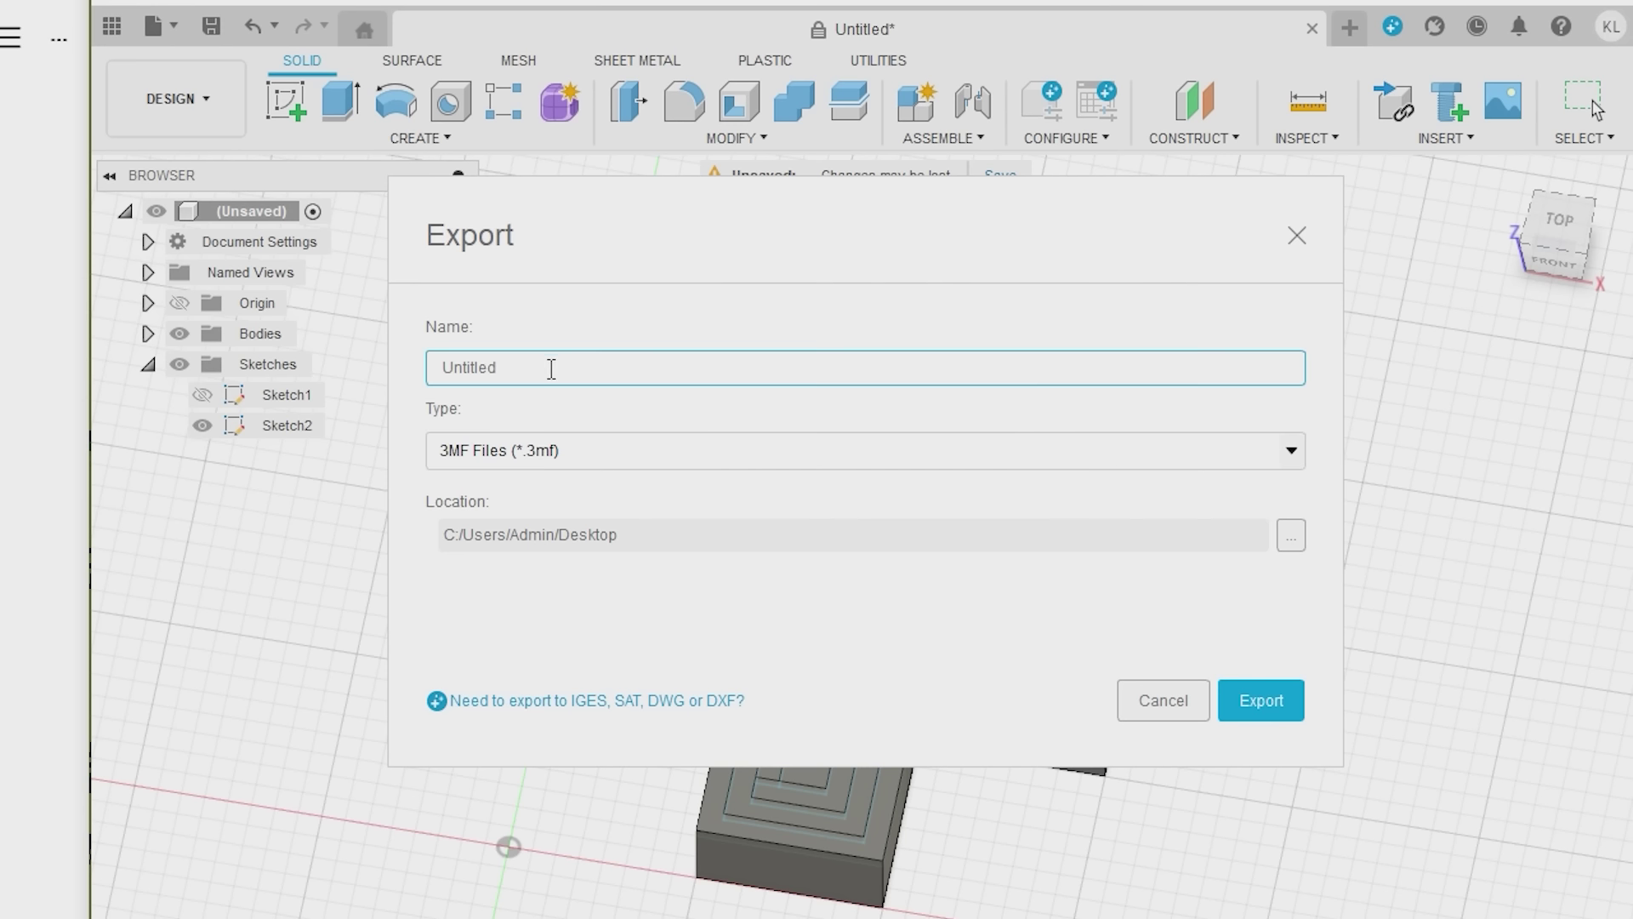
pyautogui.moveTo(552, 367); pyautogui.dragTo(428, 380)
pyautogui.write('T')
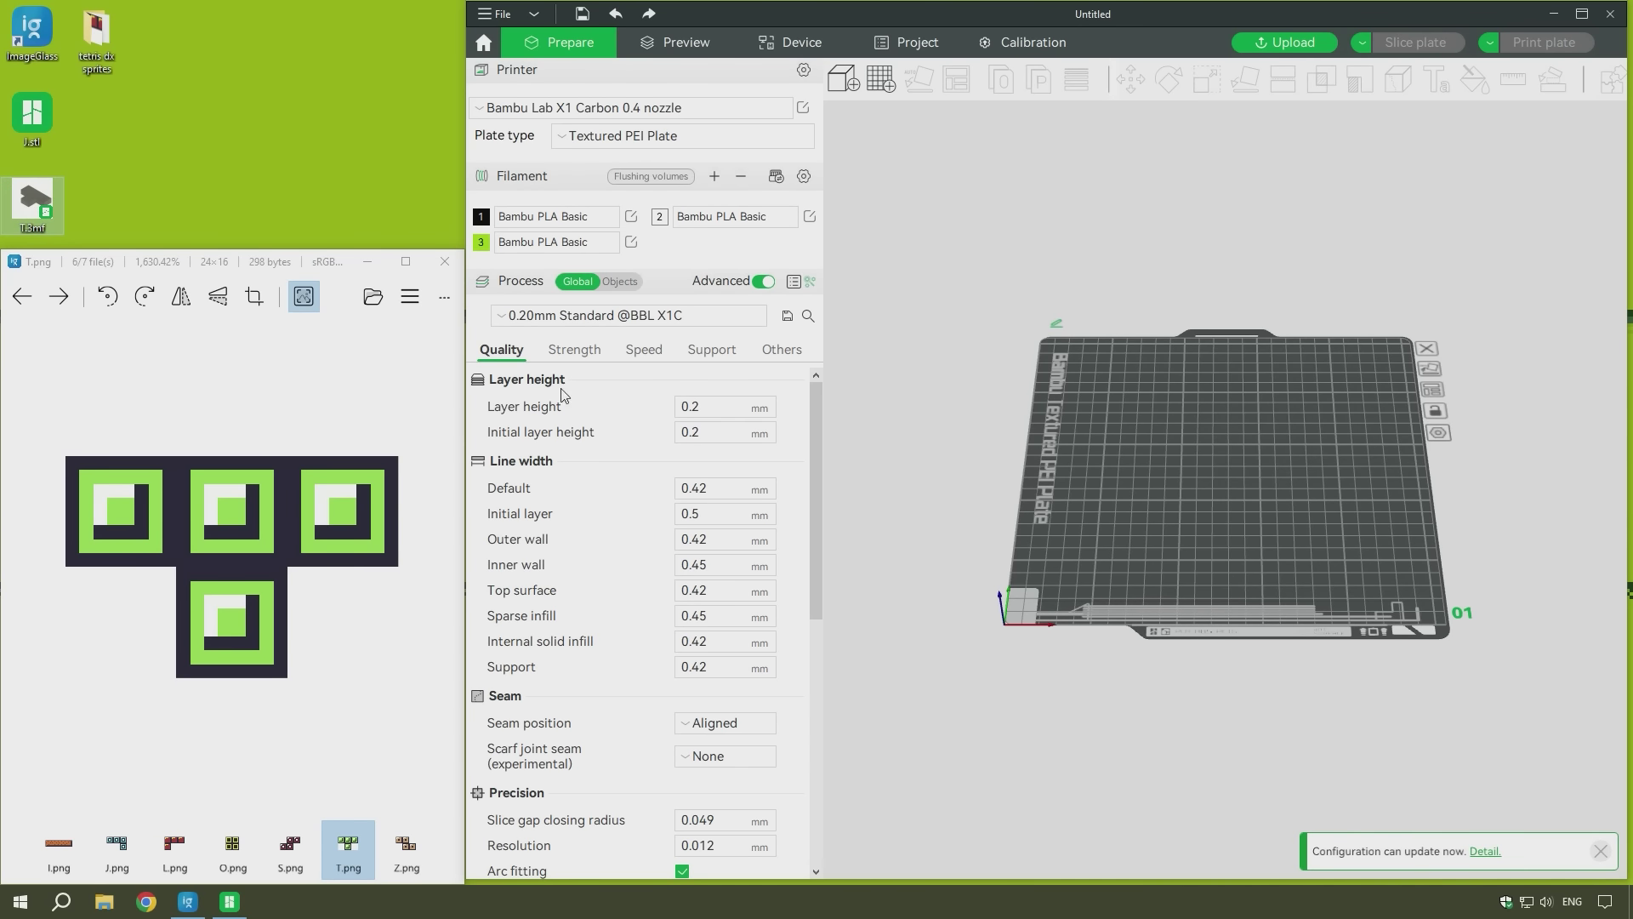
# Step: Load T.3mf onto the Bambu Studio plate as one multi-part object and show the assembly view
pyautogui.moveTo(561, 394); pyautogui.dragTo(1199, 458)
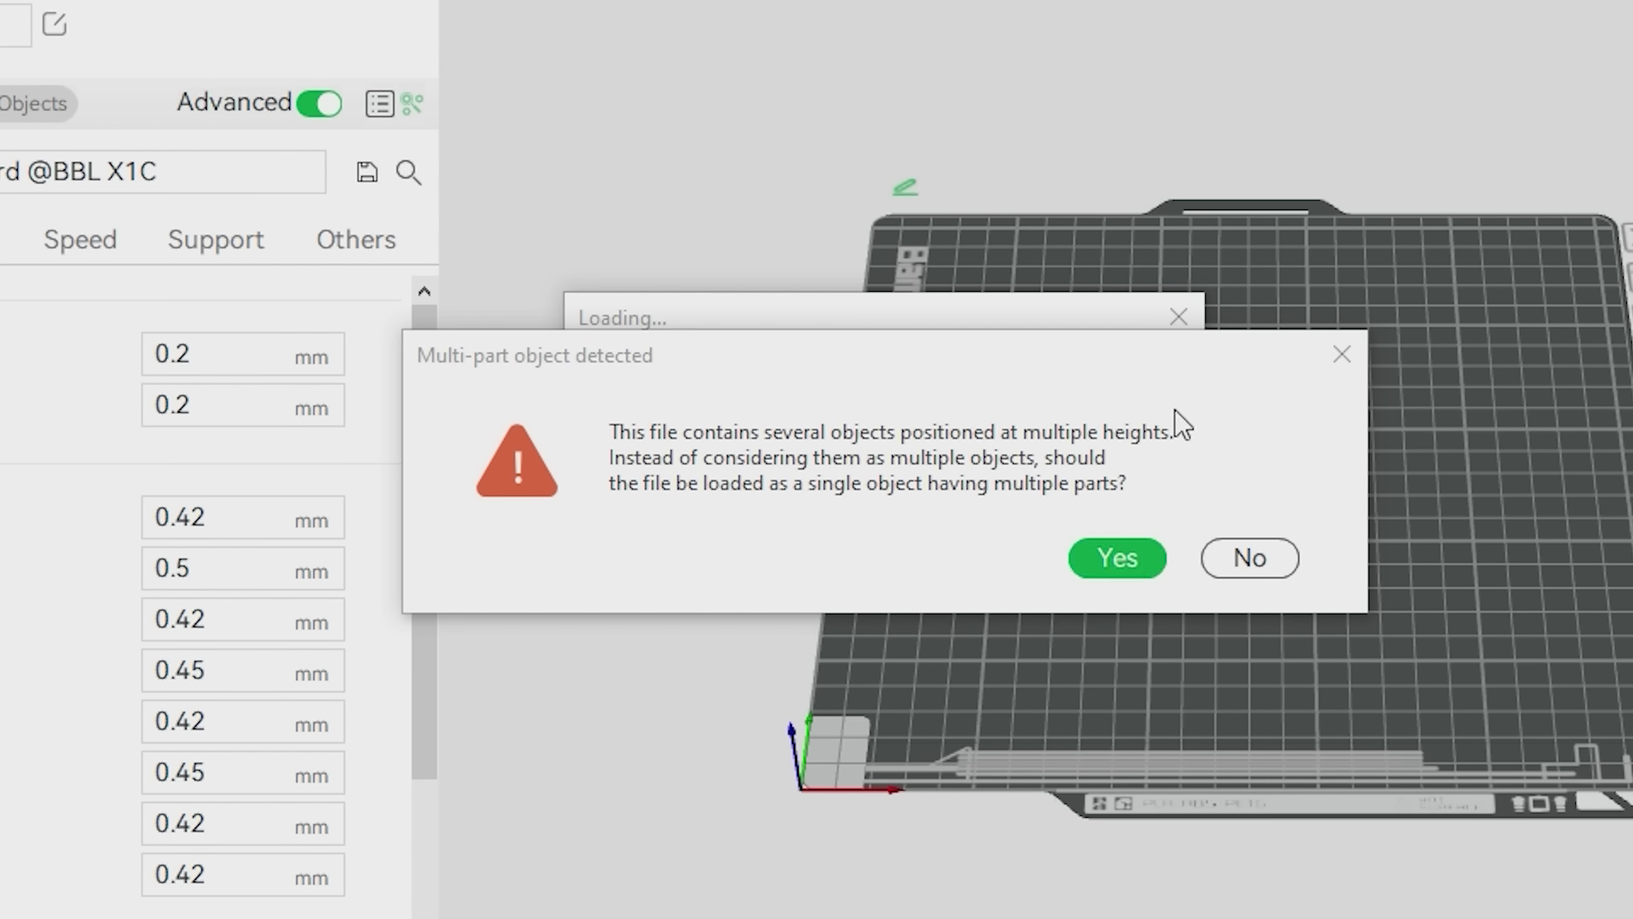
pyautogui.click(1115, 559)
pyautogui.scroll(5, 1366, 400)
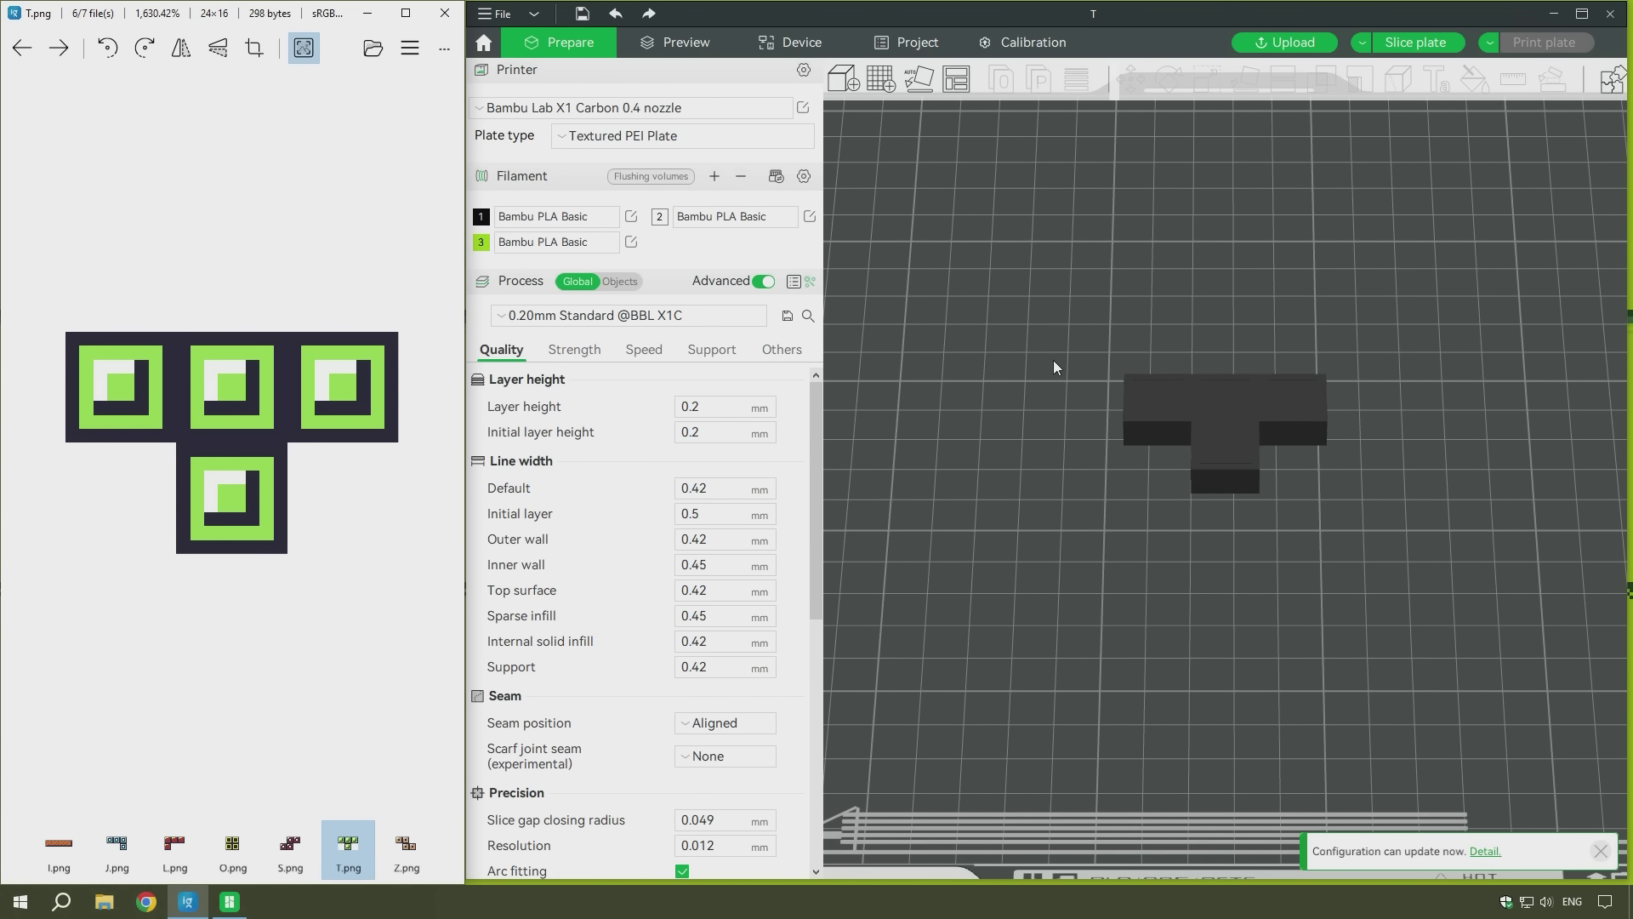
pyautogui.scroll(-2, 1349, 406)
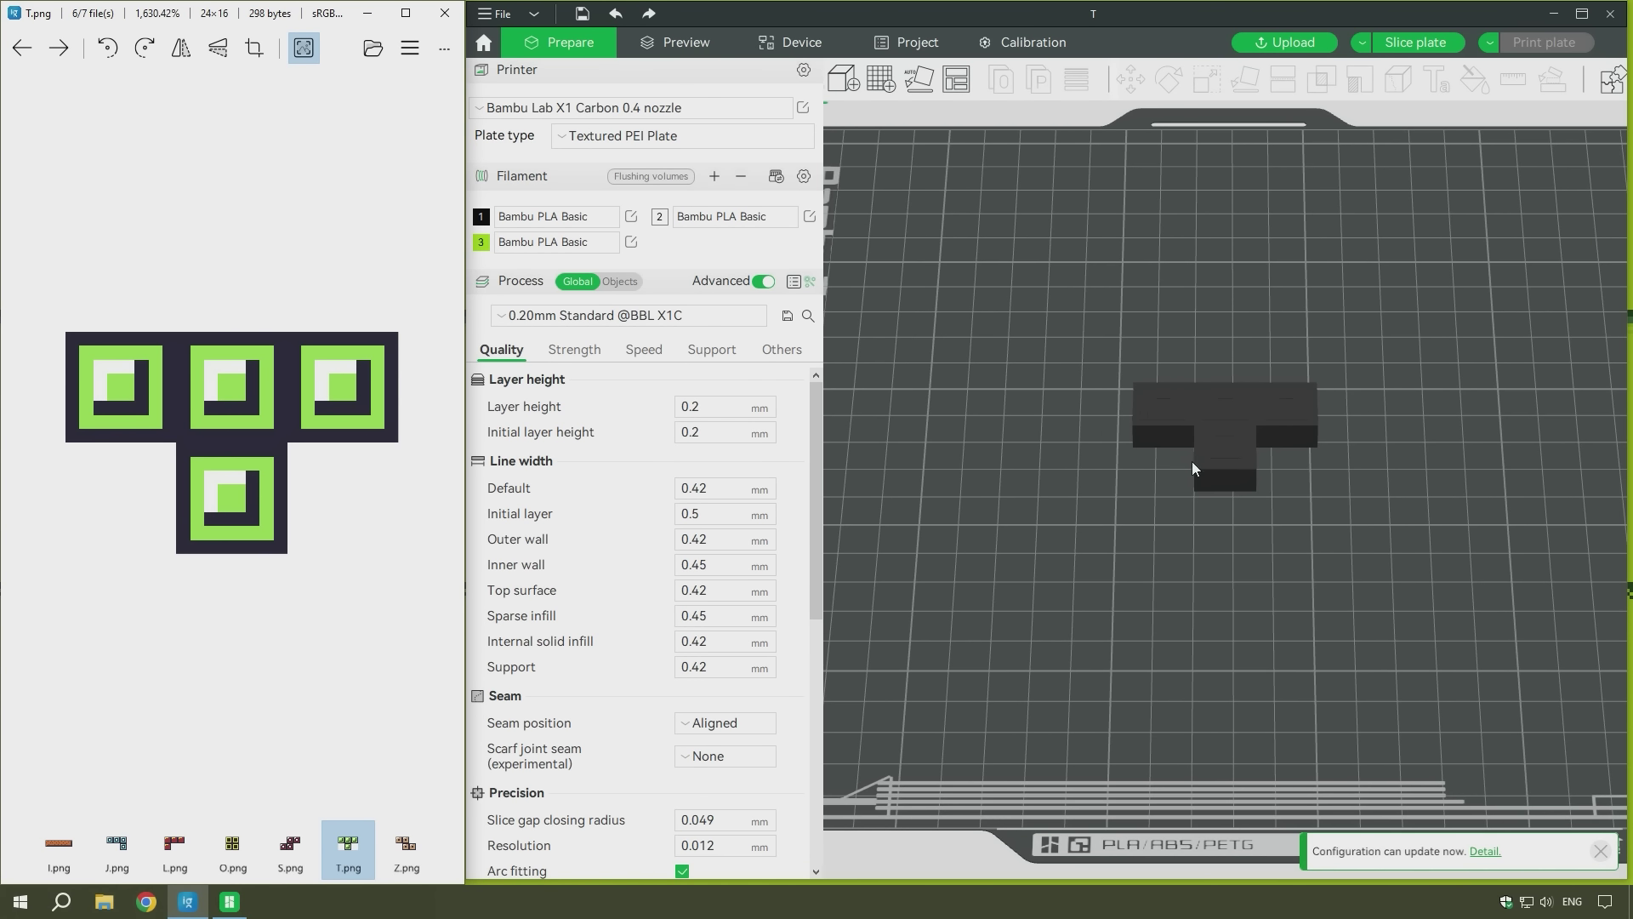
pyautogui.click(1609, 81)
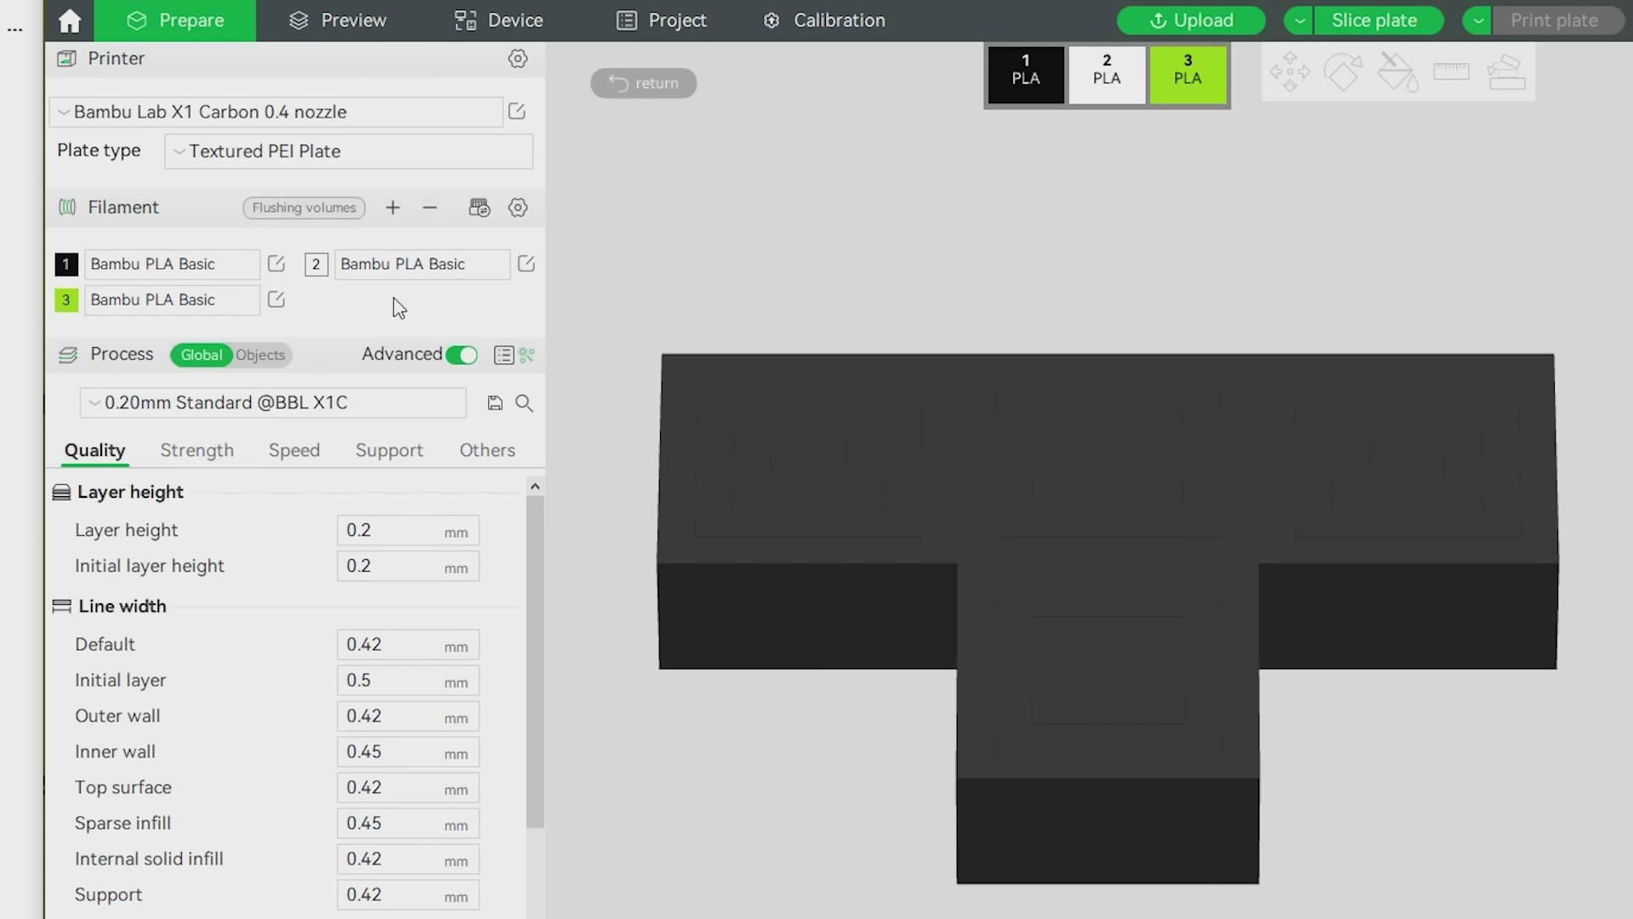
# Step: Switch to per-object settings and give centre squares Body10–13 the green filament
pyautogui.click(273, 354)
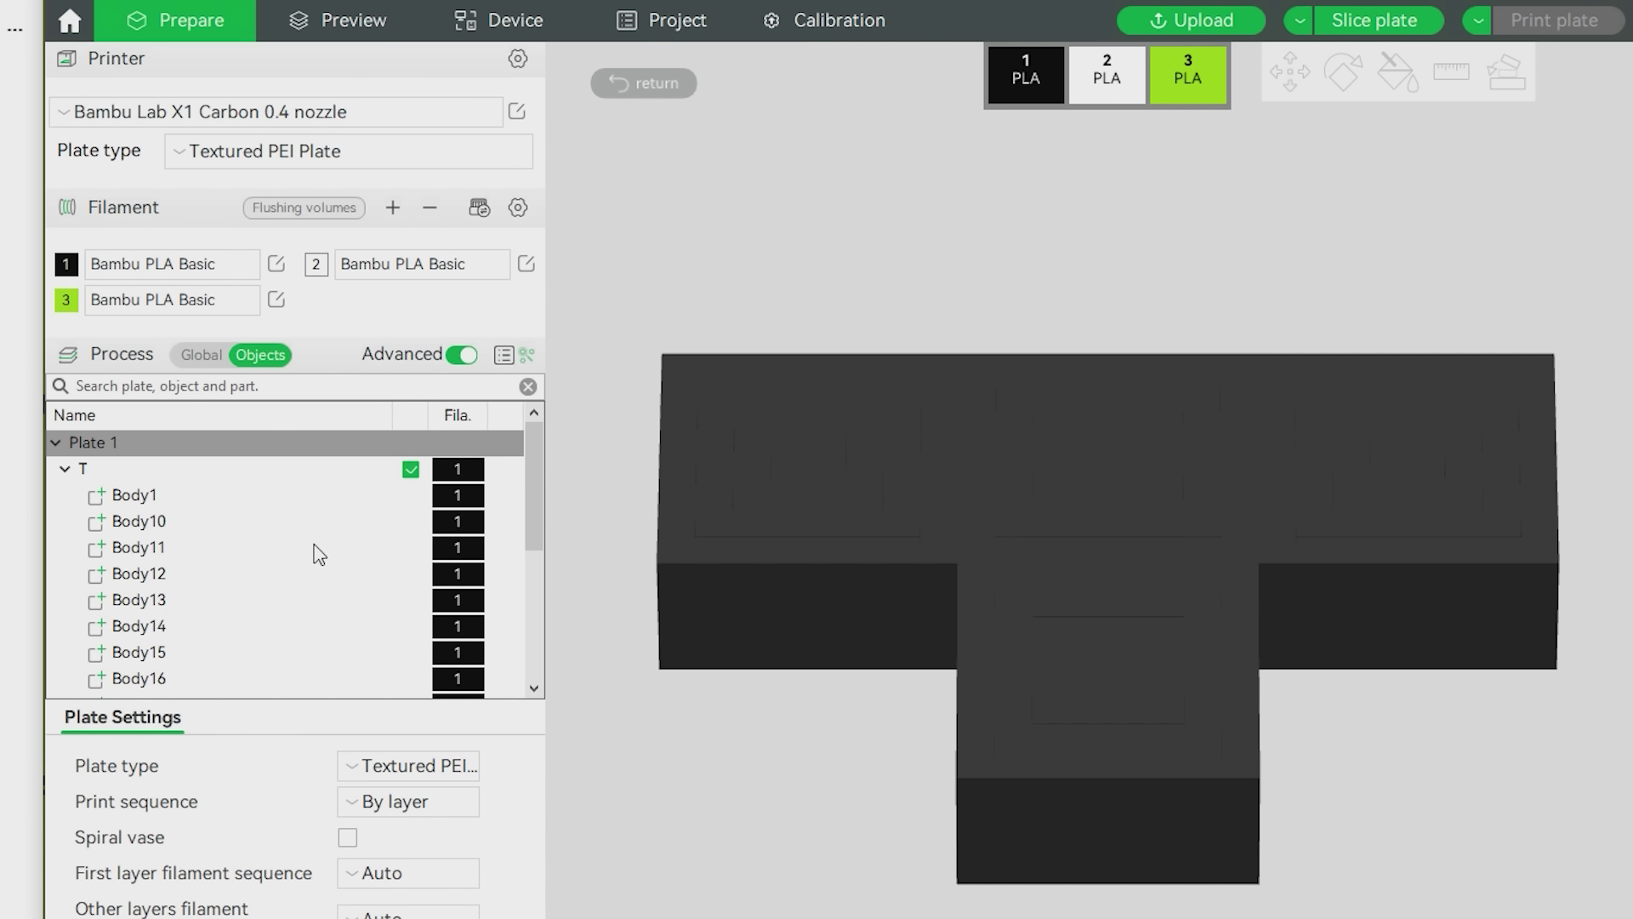
pyautogui.click(165, 522)
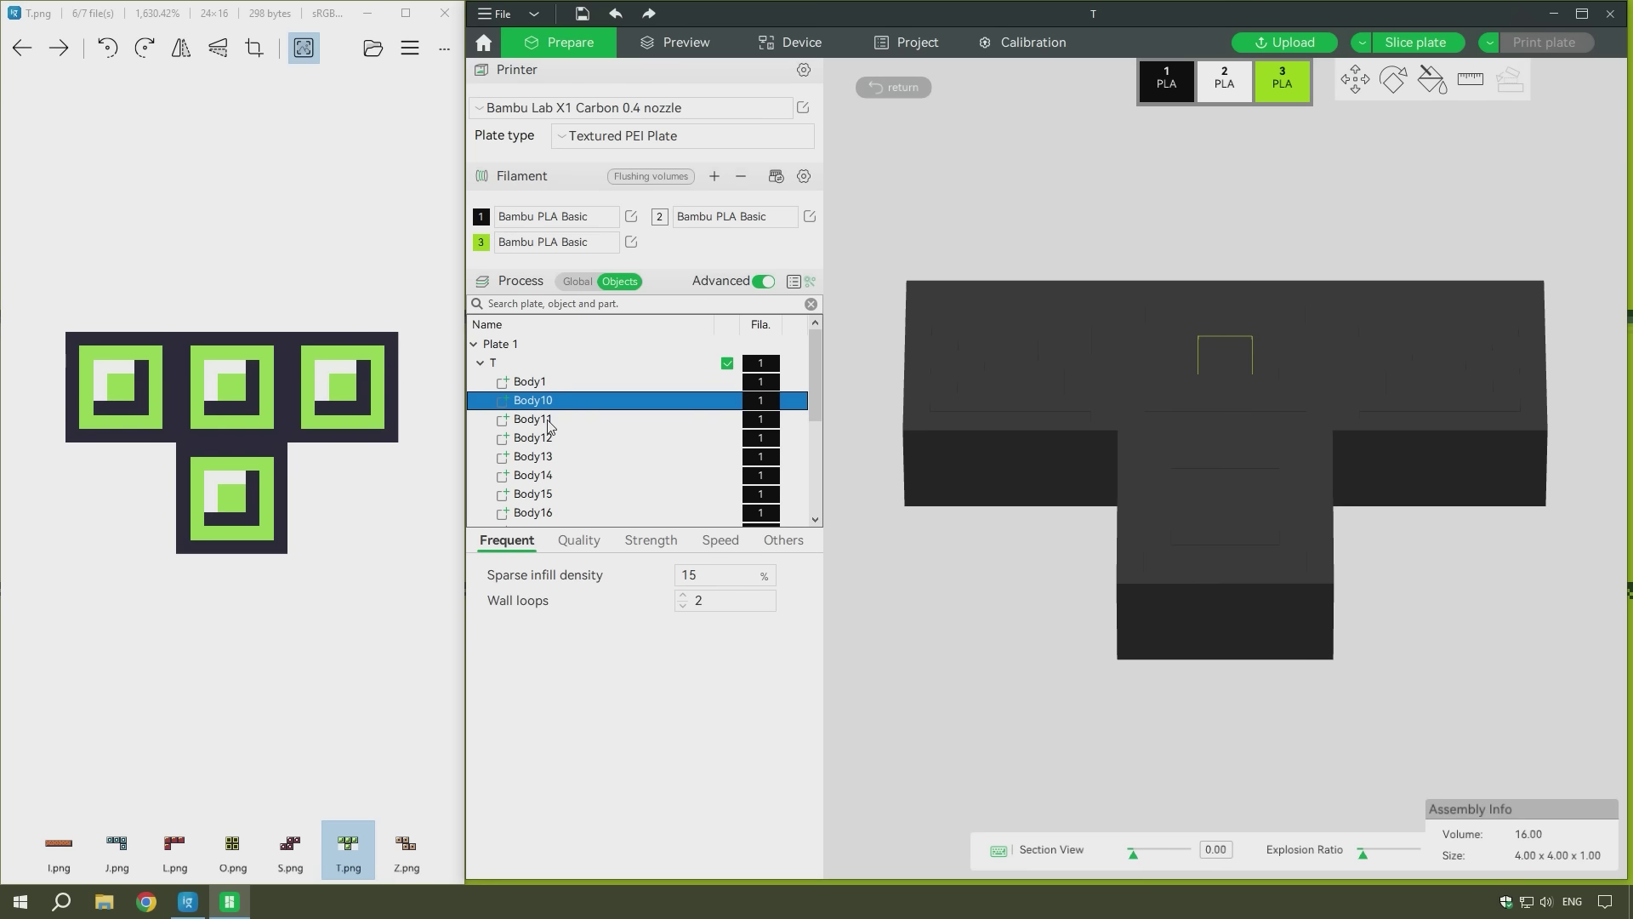
pyautogui.keyDown('ctrl'); pyautogui.click(156, 546); pyautogui.keyUp('ctrl')
pyautogui.keyDown('ctrl'); pyautogui.click(156, 573); pyautogui.keyUp('ctrl')
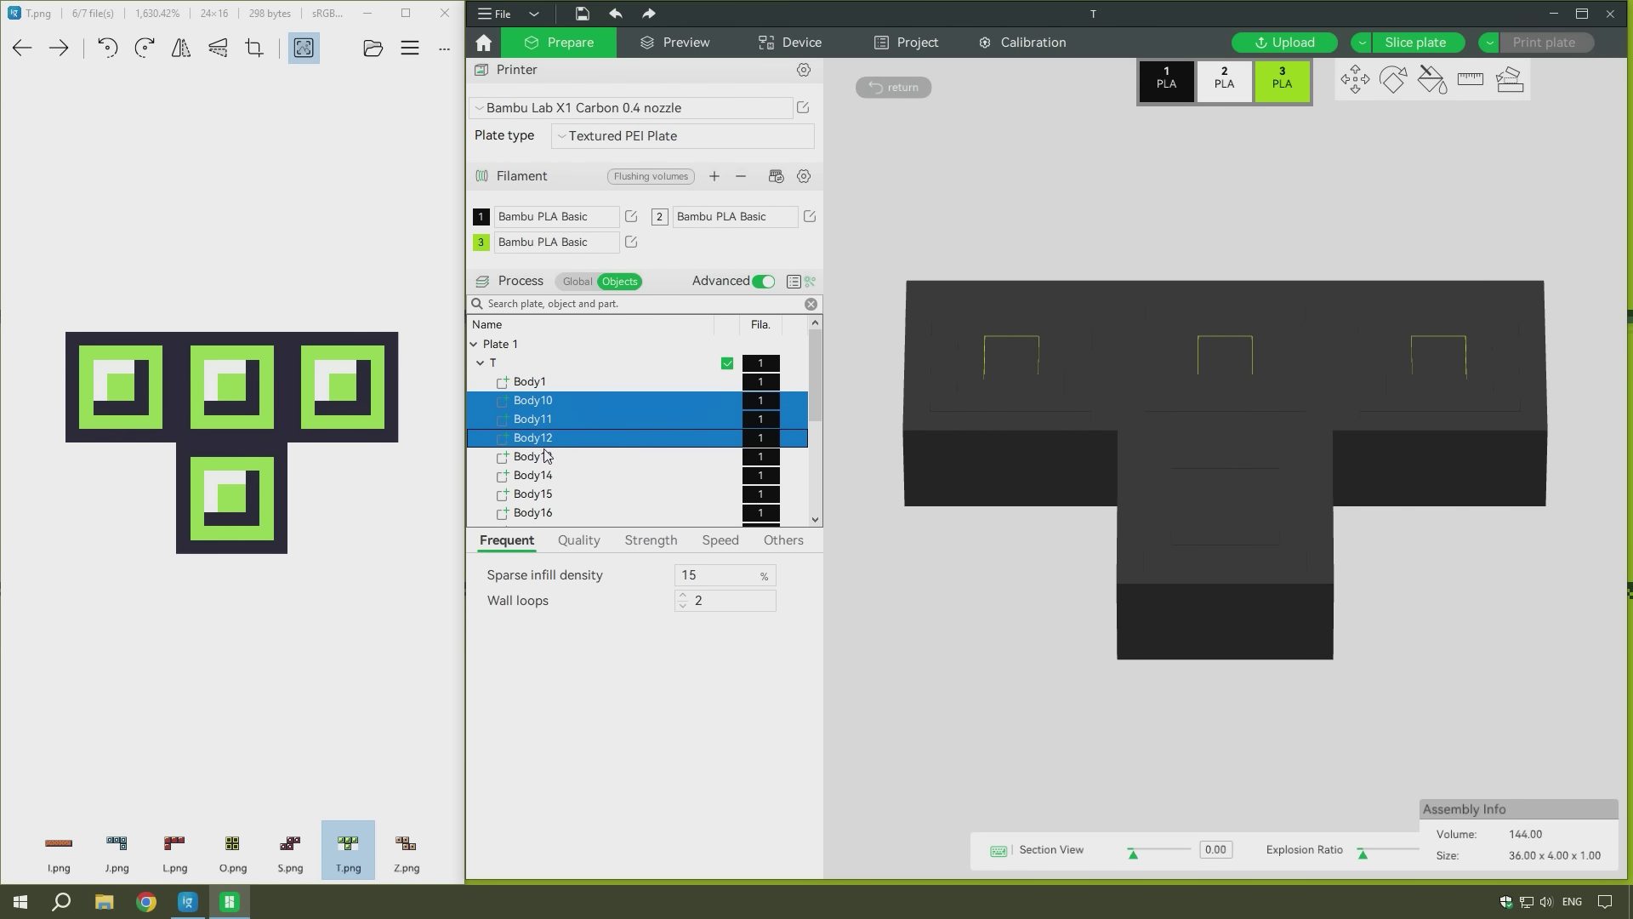
pyautogui.keyDown('ctrl'); pyautogui.click(156, 601); pyautogui.keyUp('ctrl')
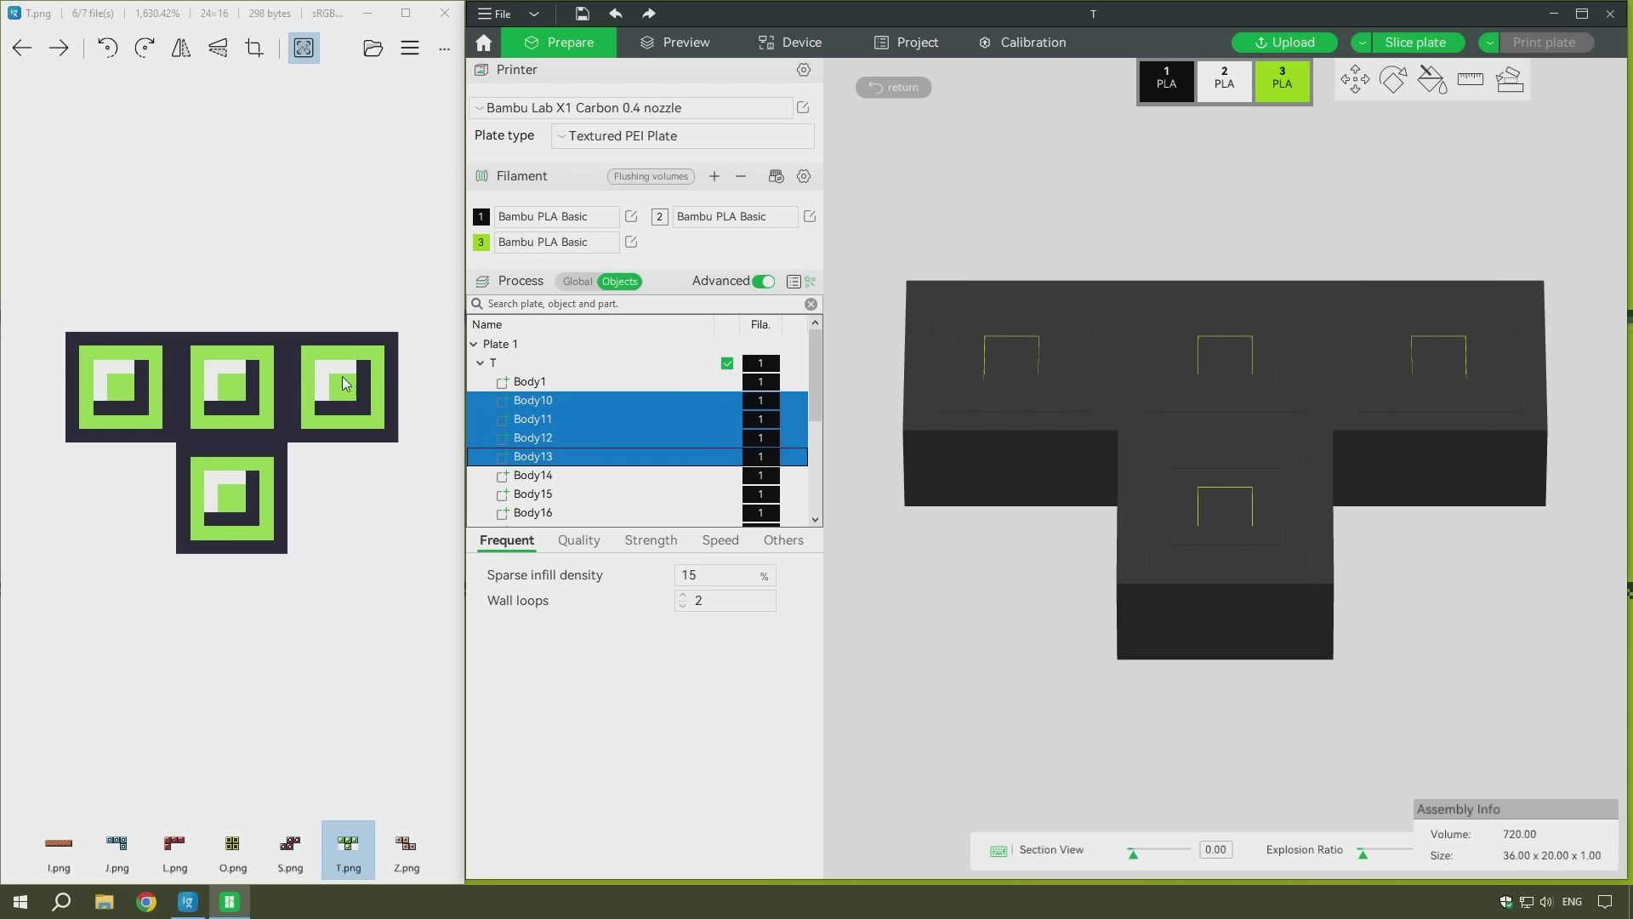
pyautogui.click(1283, 90)
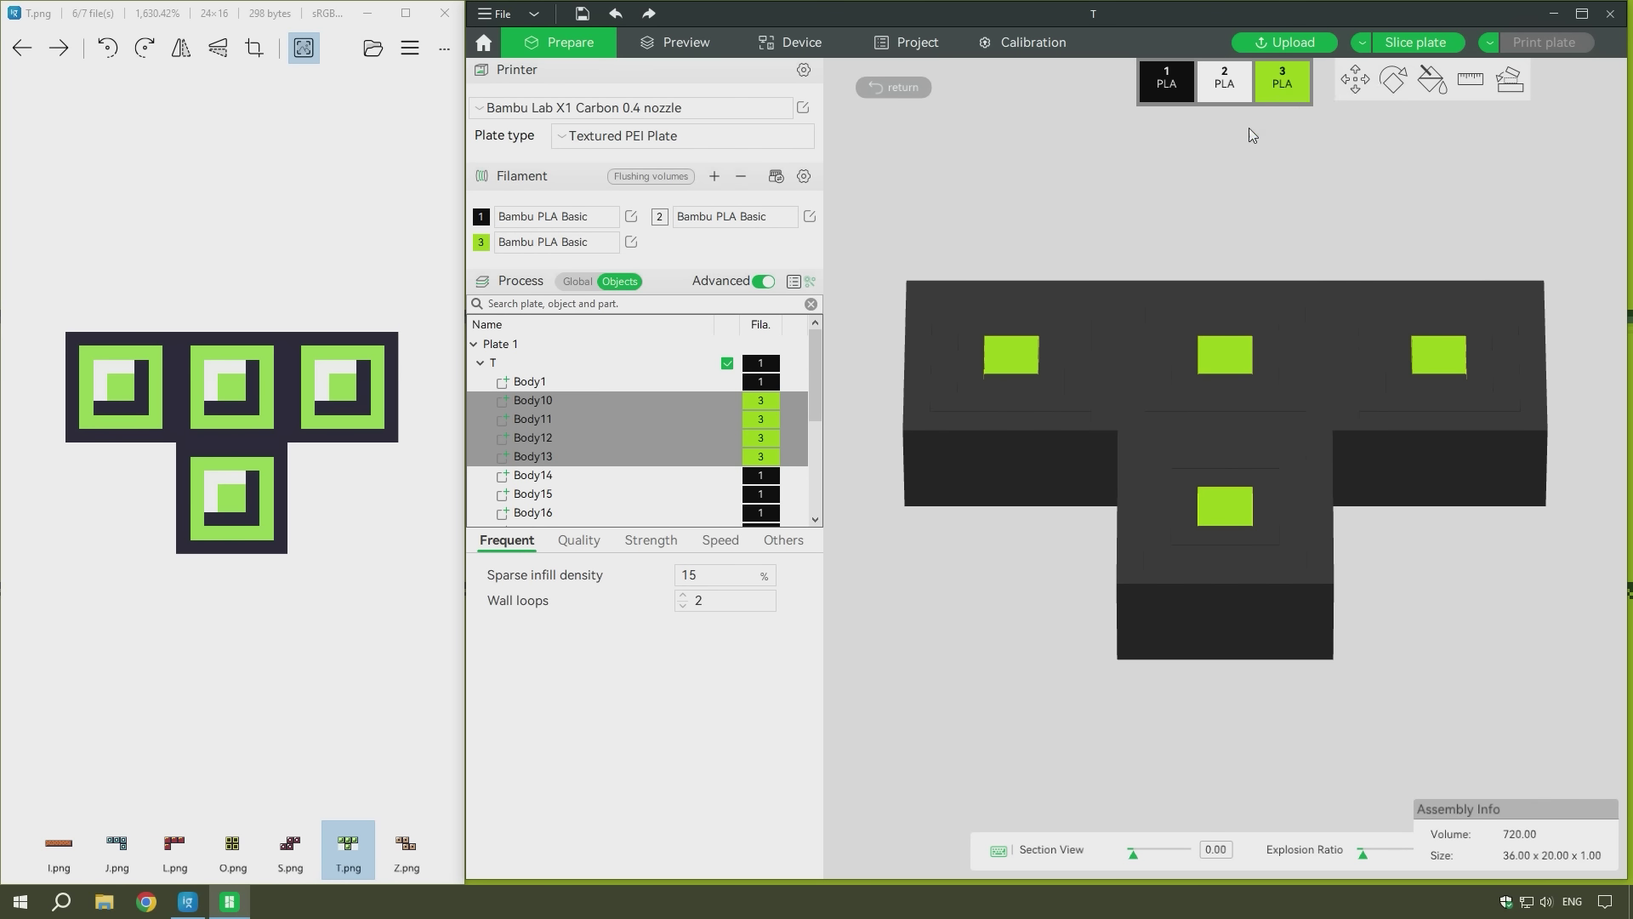
# Step: Give the outer ring parts Body2–5 the green filament as well
pyautogui.scroll(-1, 668, 430)
pyautogui.click(592, 419)
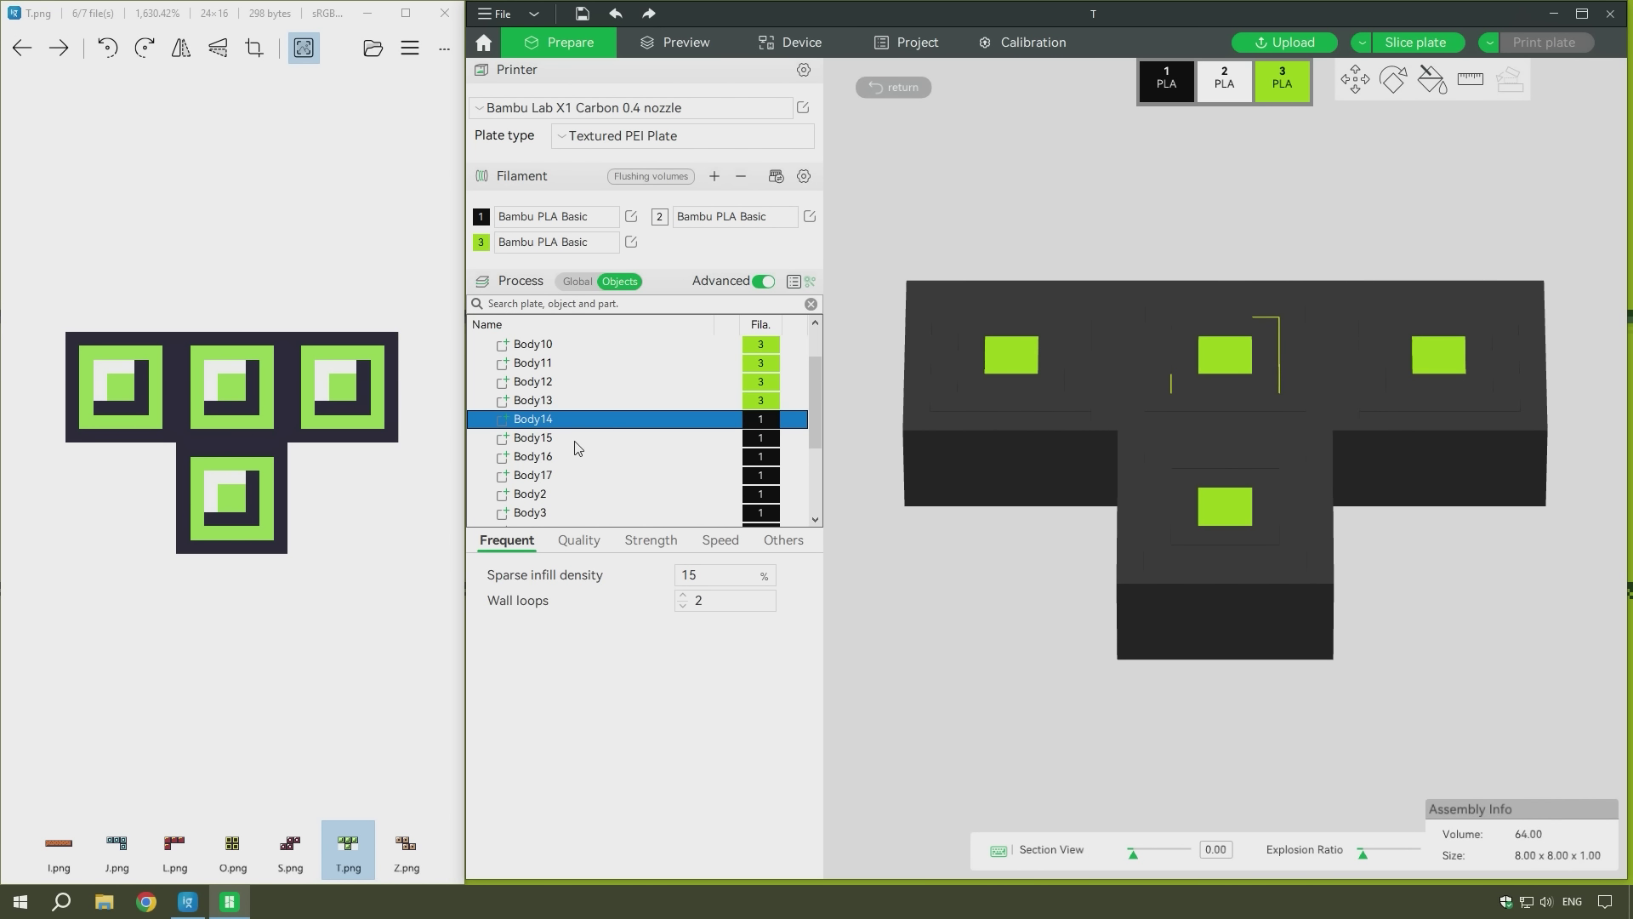
pyautogui.press('Down')
pyautogui.press('Down')
pyautogui.press('Down')
pyautogui.scroll(-1, 568, 476)
pyautogui.press('Down')
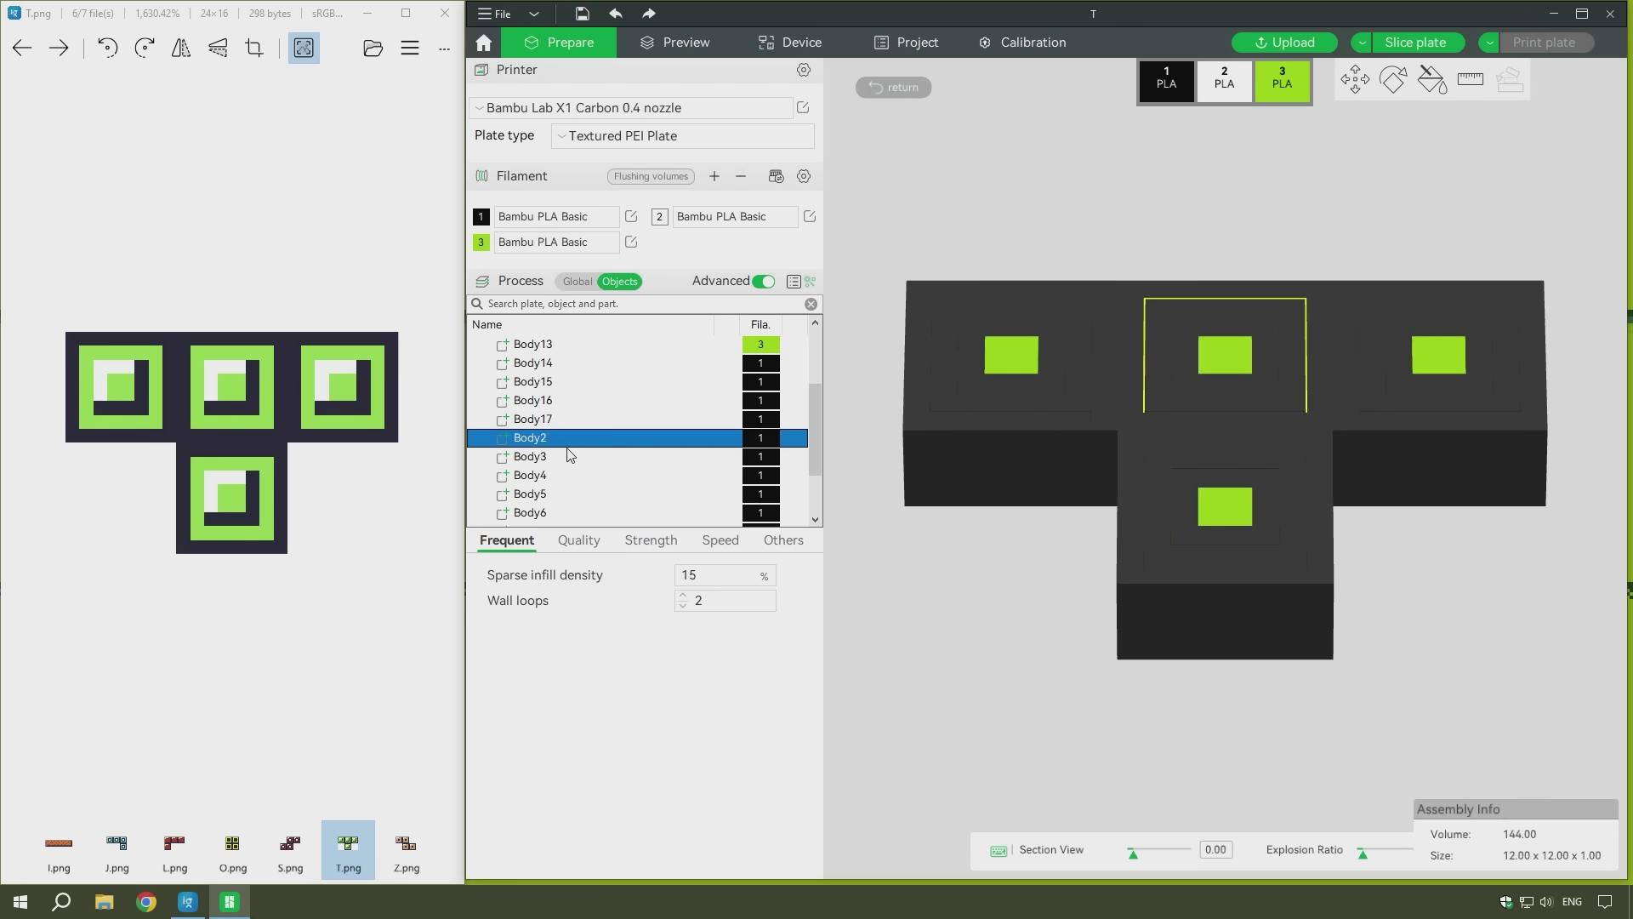
pyautogui.hotkey('shift', 'Down')
pyautogui.hotkey('shift', 'Down')
pyautogui.hotkey('shift', 'Down')
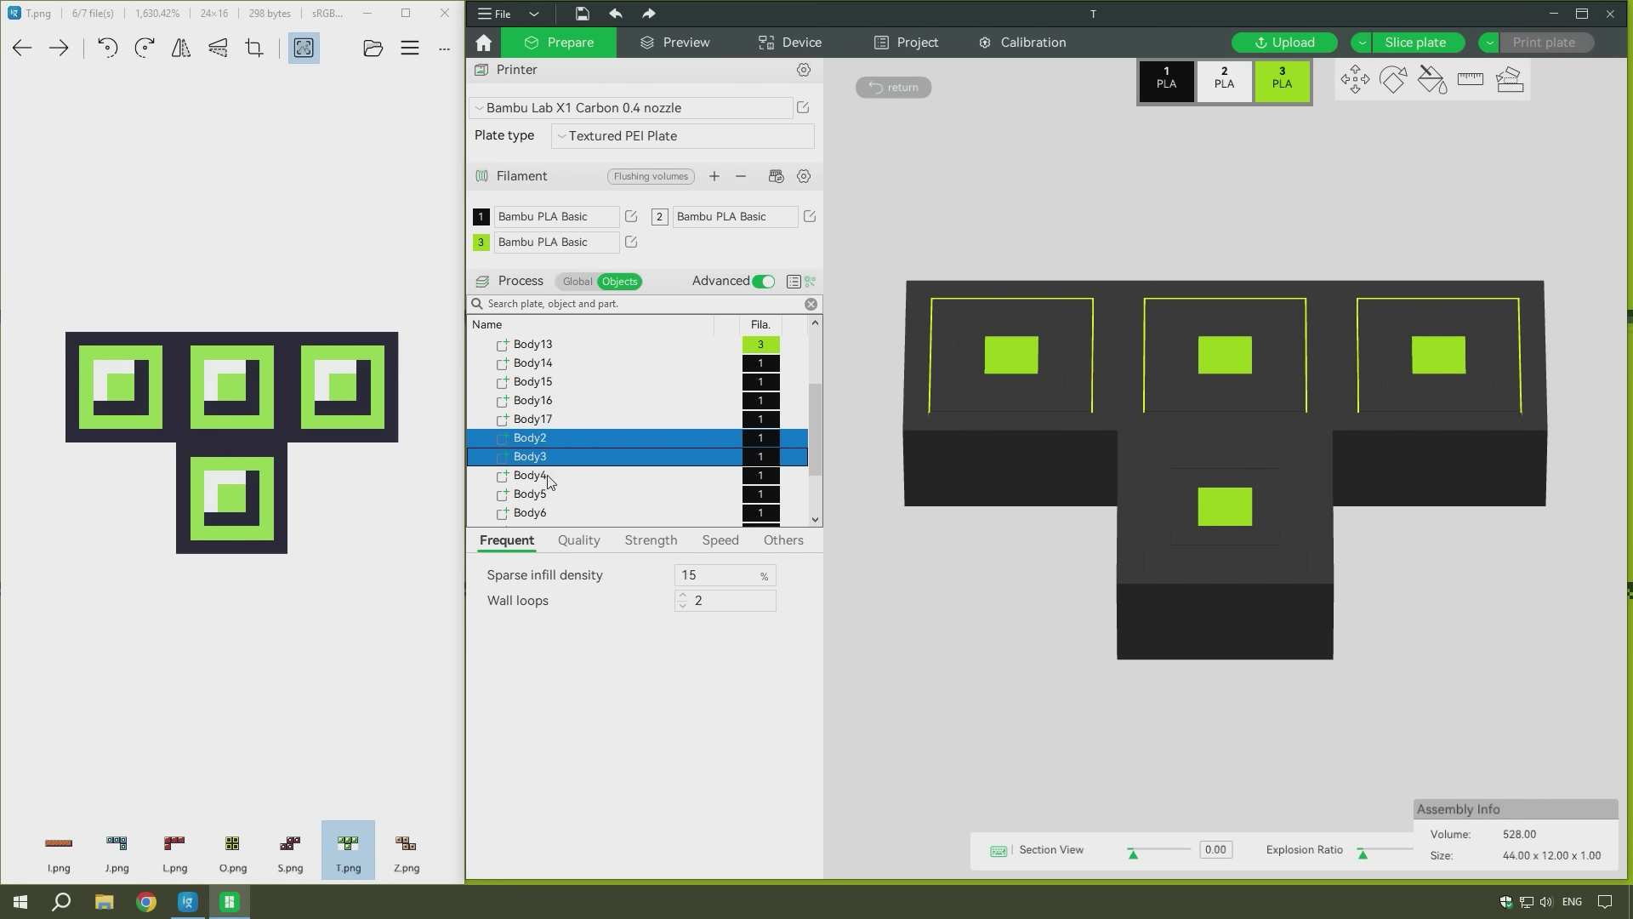
pyautogui.click(1288, 91)
# Step: Give the L-shaped parts Body6–9 the white filament
pyautogui.scroll(-1, 557, 434)
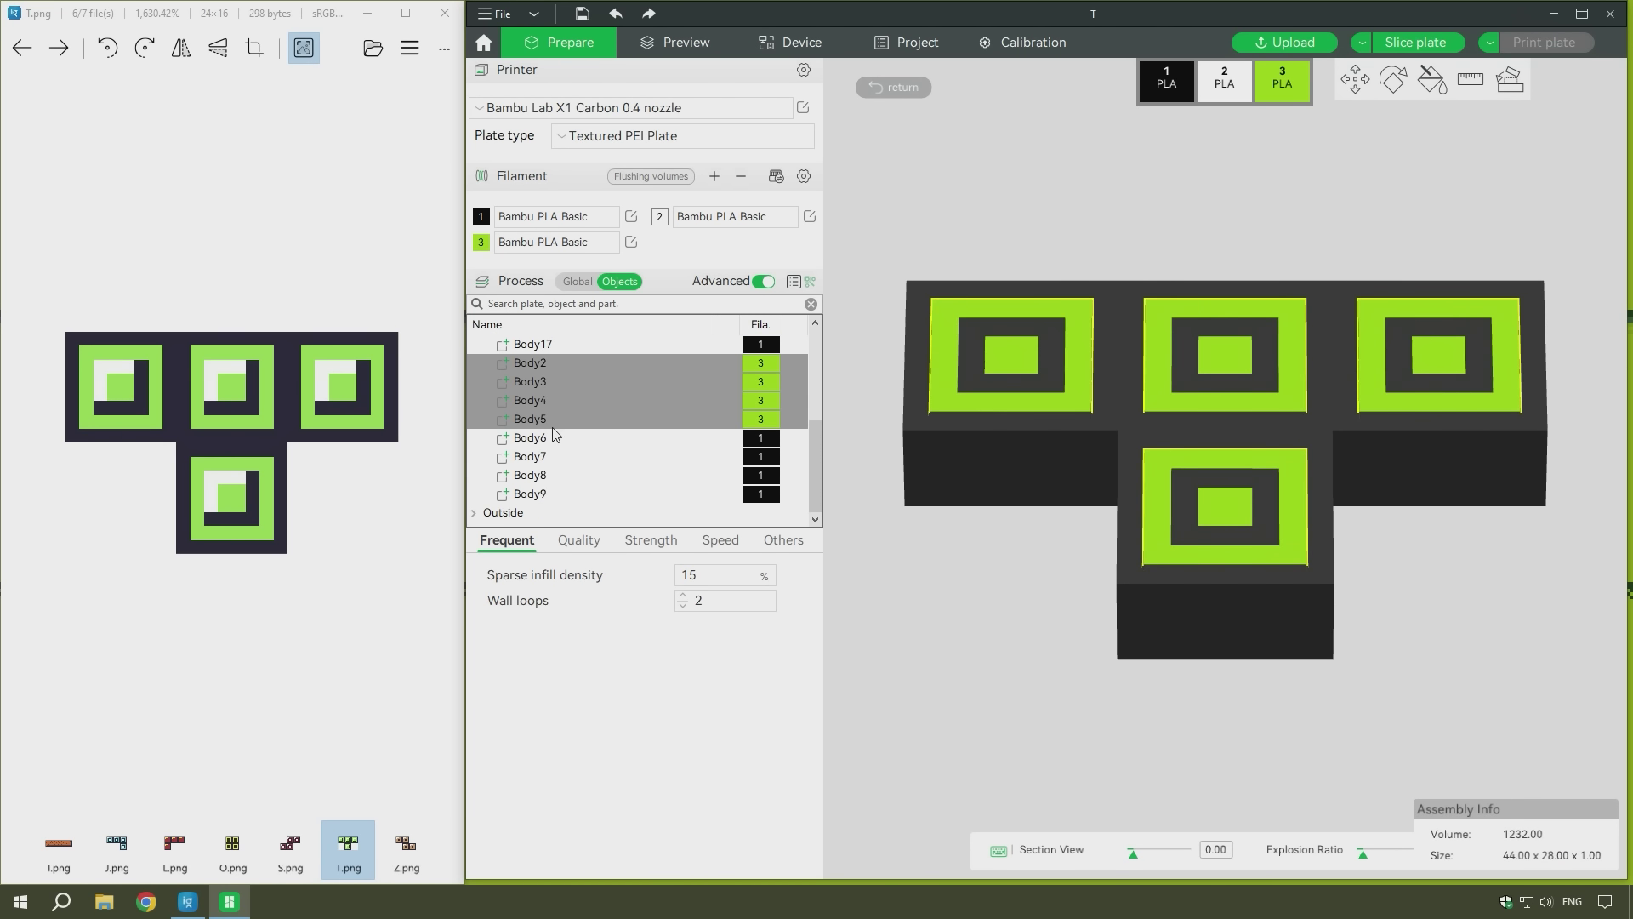
pyautogui.click(547, 441)
pyautogui.hotkey('shift', 'Down')
pyautogui.hotkey('shift', 'Down')
pyautogui.hotkey('shift', 'Down')
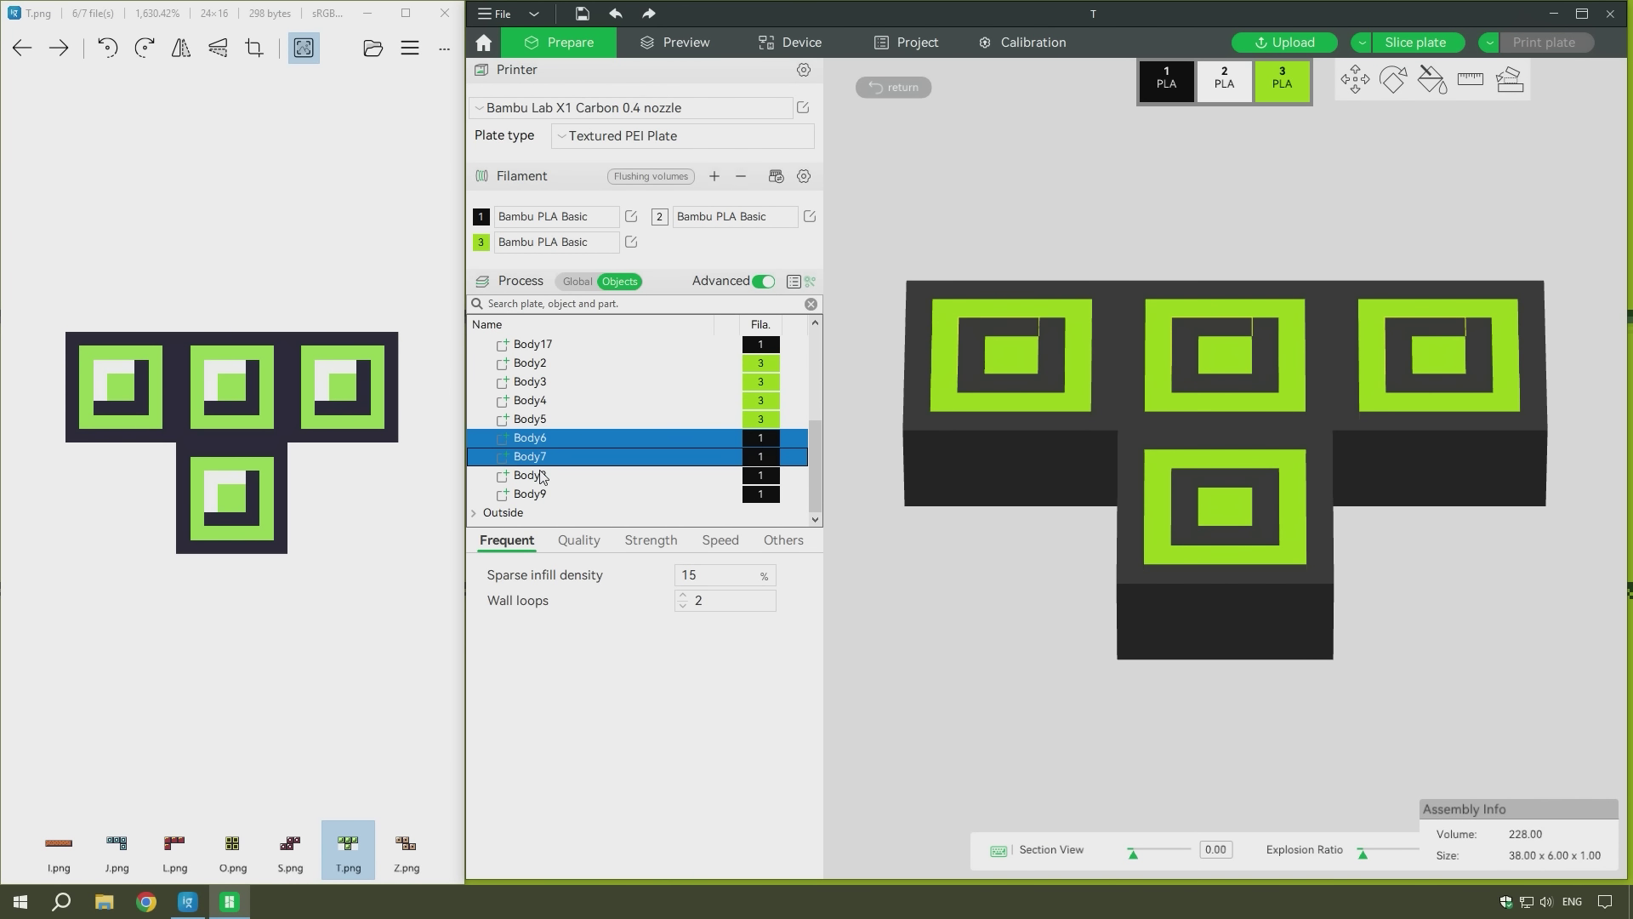
pyautogui.click(1226, 97)
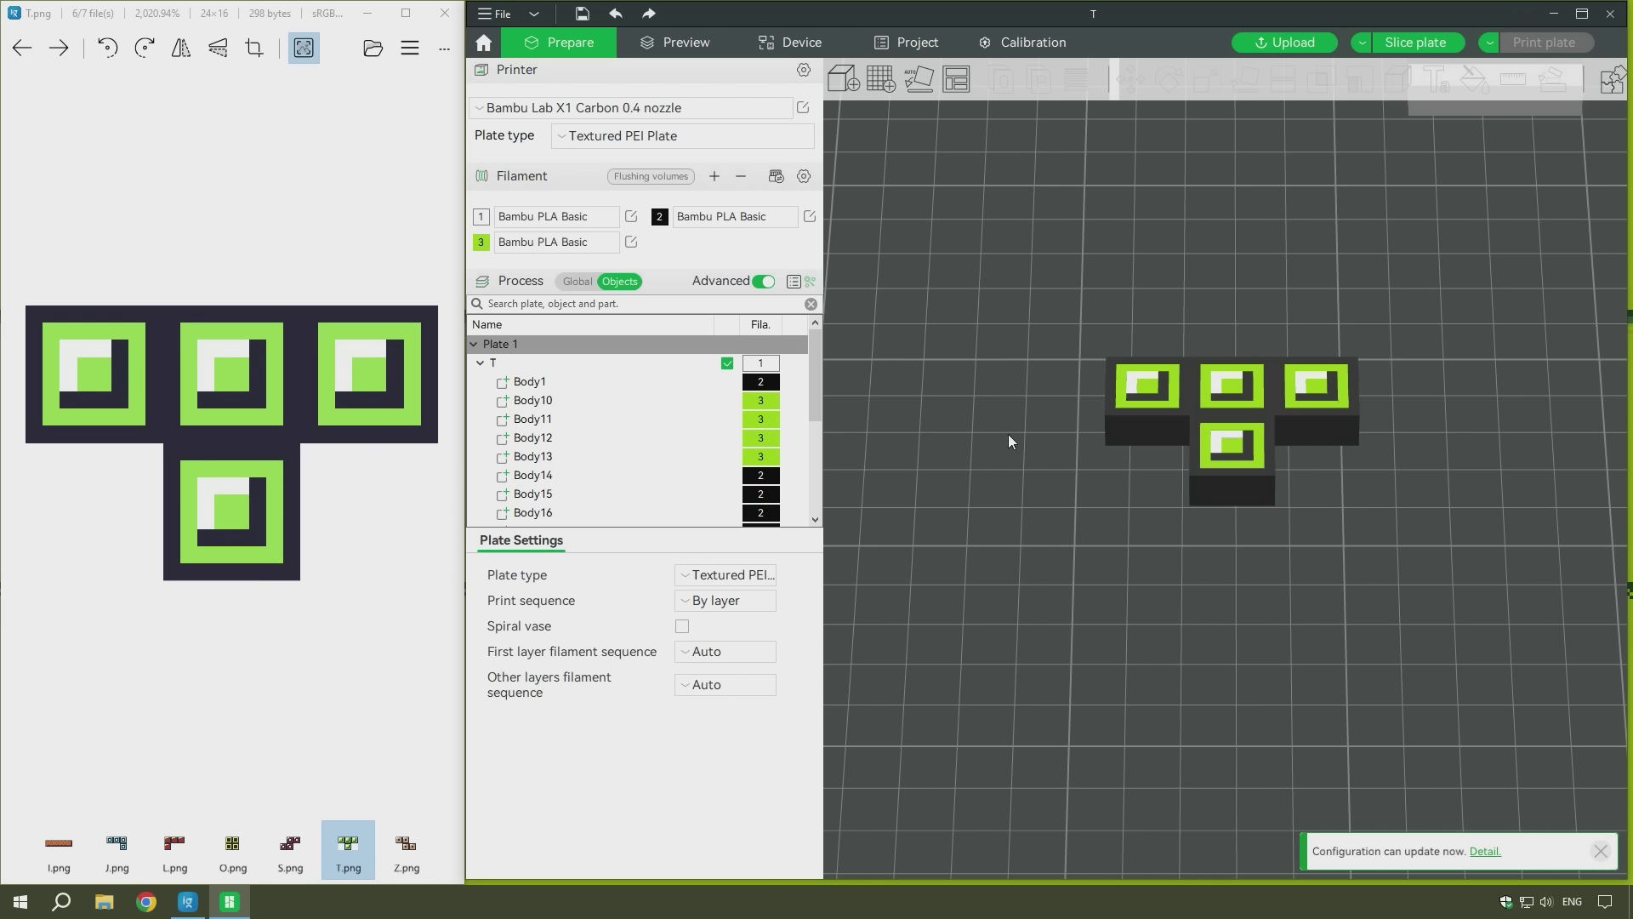
# Step: Lay the T object flat on the plate on its coloured face
pyautogui.click(1185, 384)
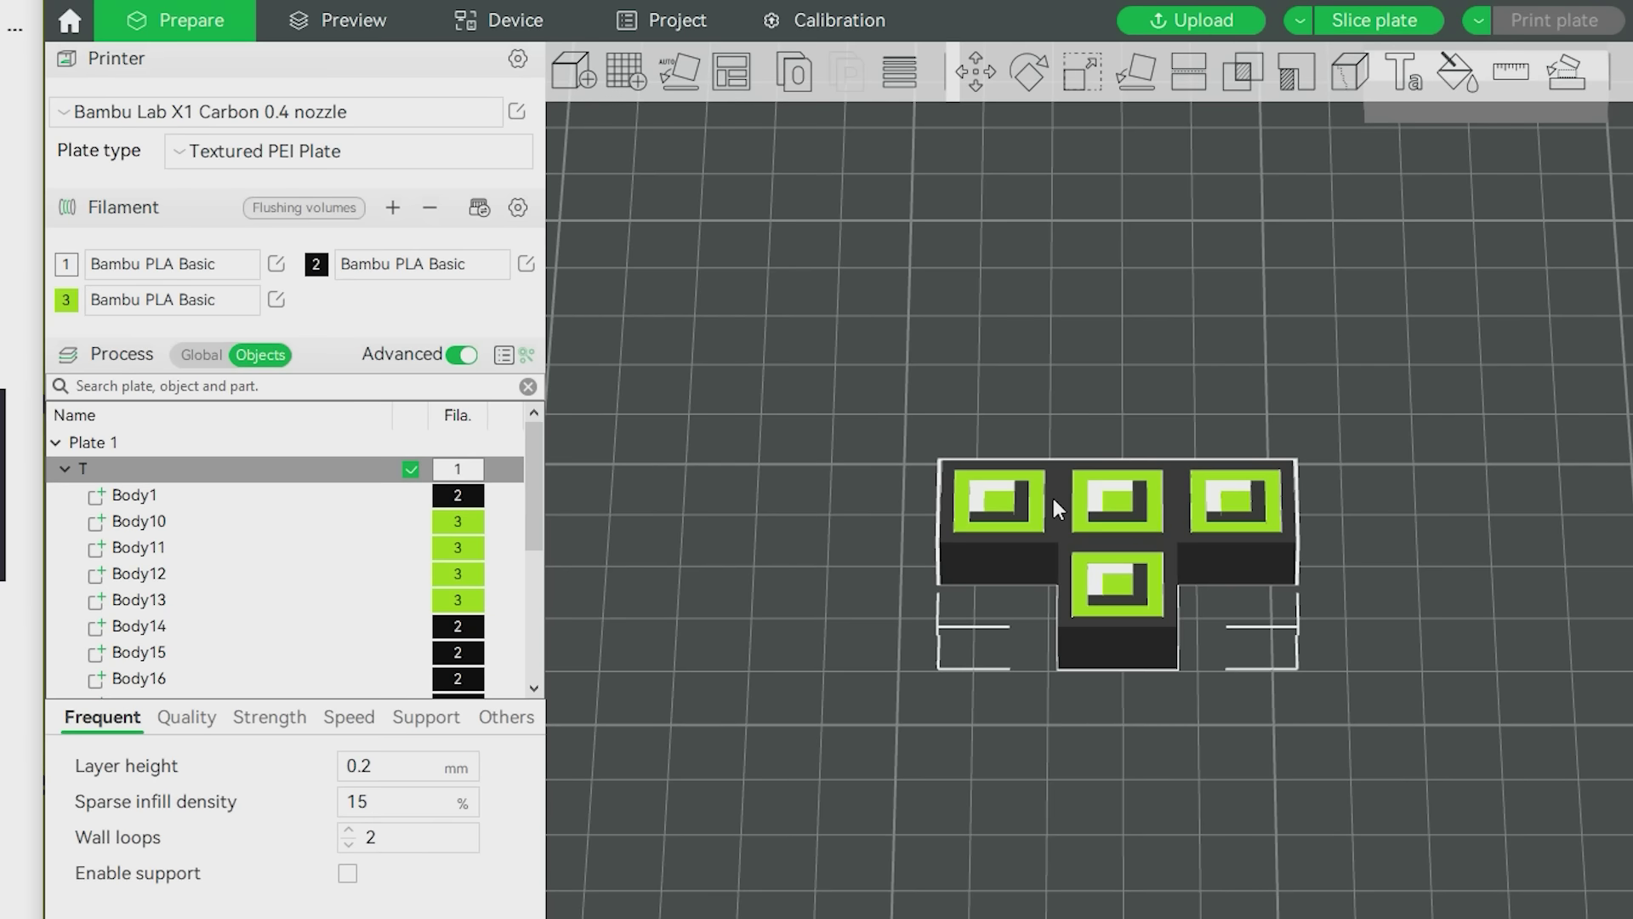
pyautogui.click(1134, 73)
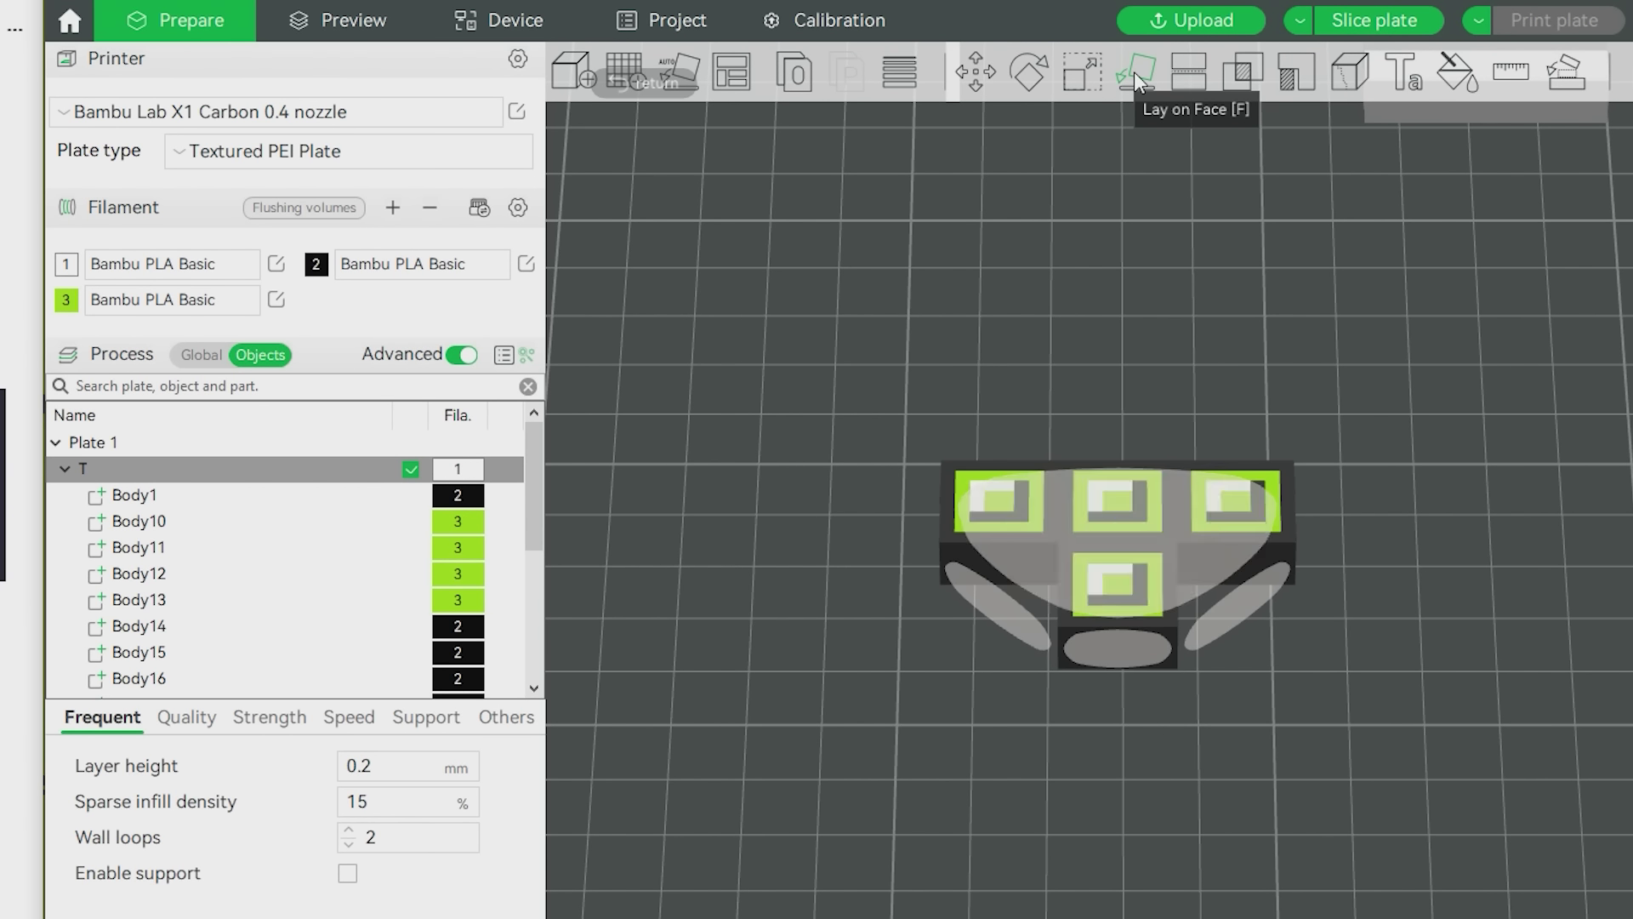
pyautogui.click(1120, 534)
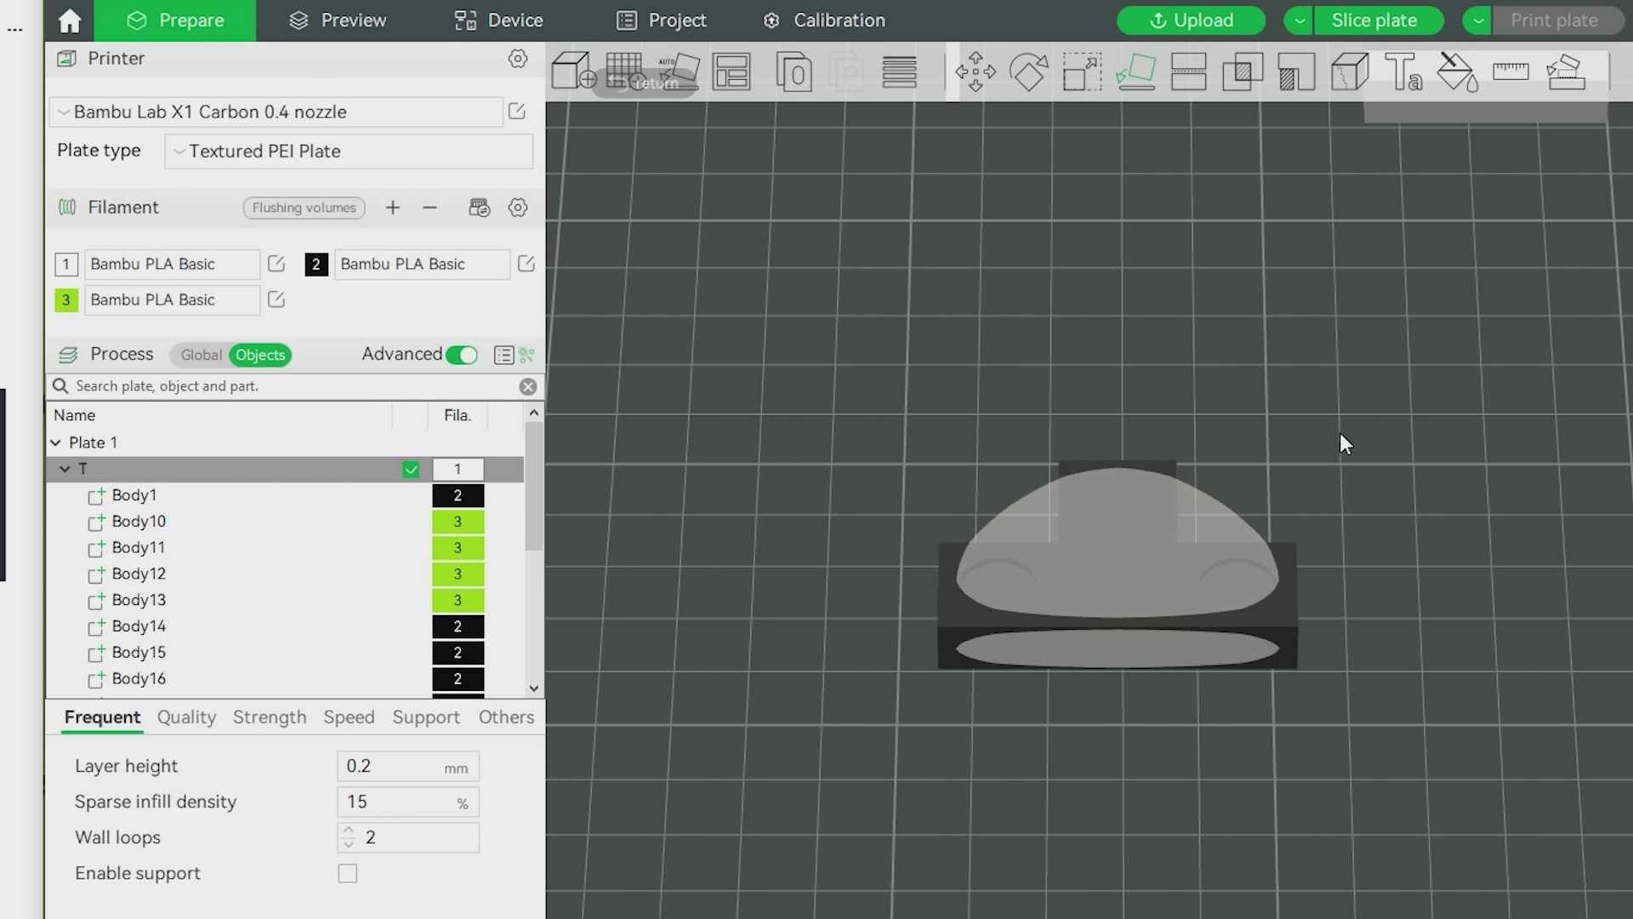
pyautogui.press('Escape')
# Step: Clone the T once and auto-arrange both copies on the plate
pyautogui.rightClick(1138, 545)
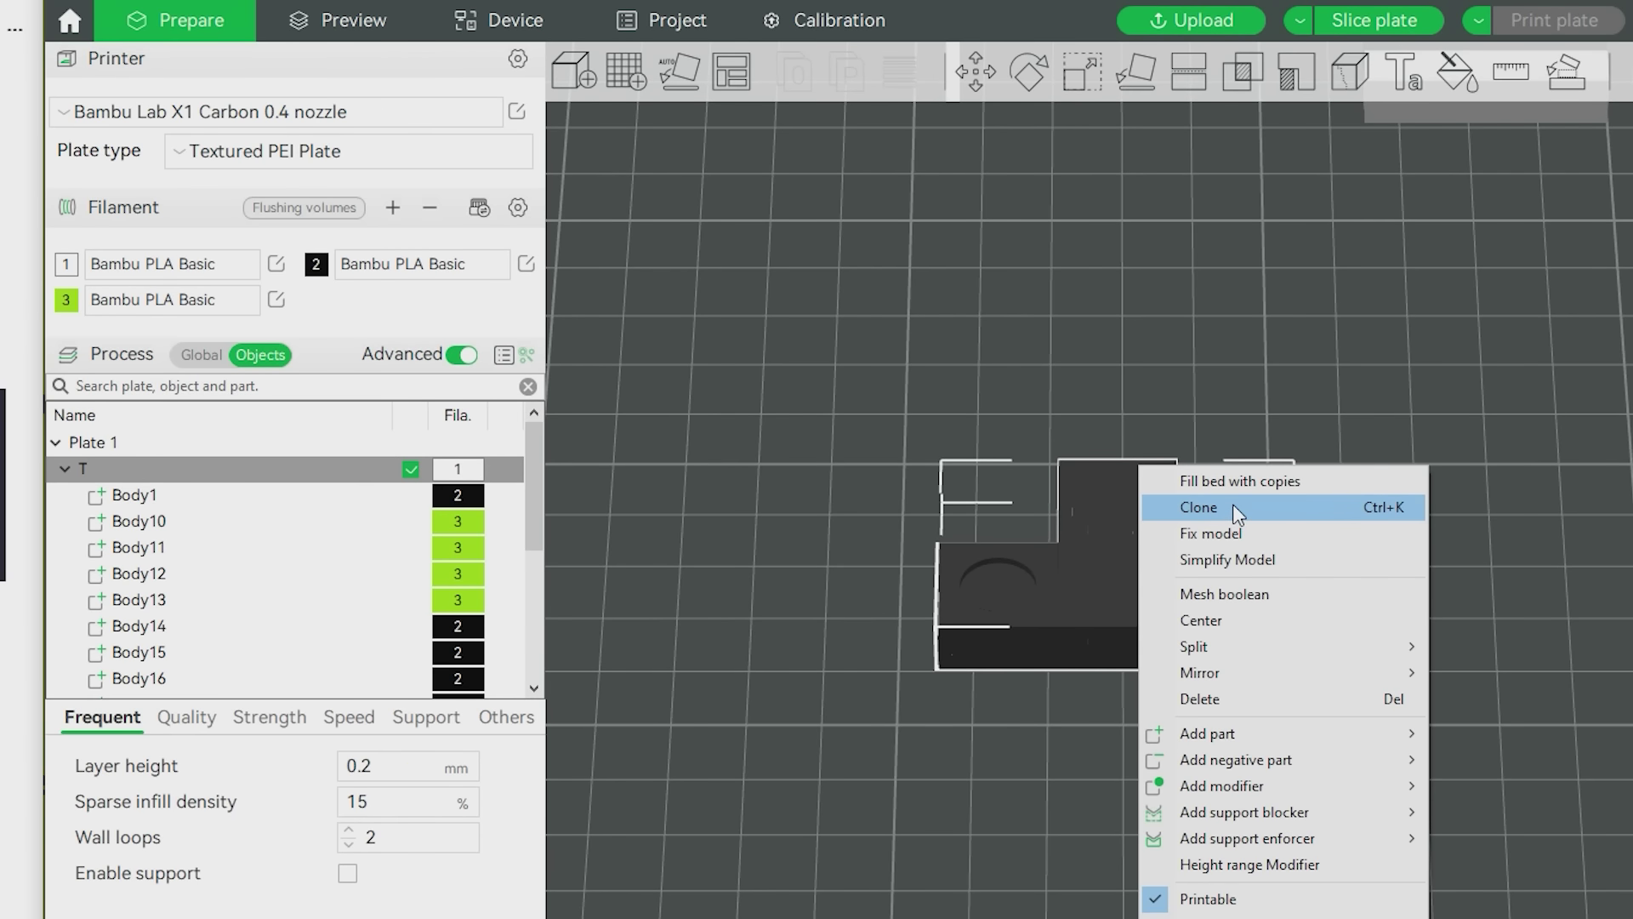
pyautogui.click(1233, 507)
pyautogui.click(845, 614)
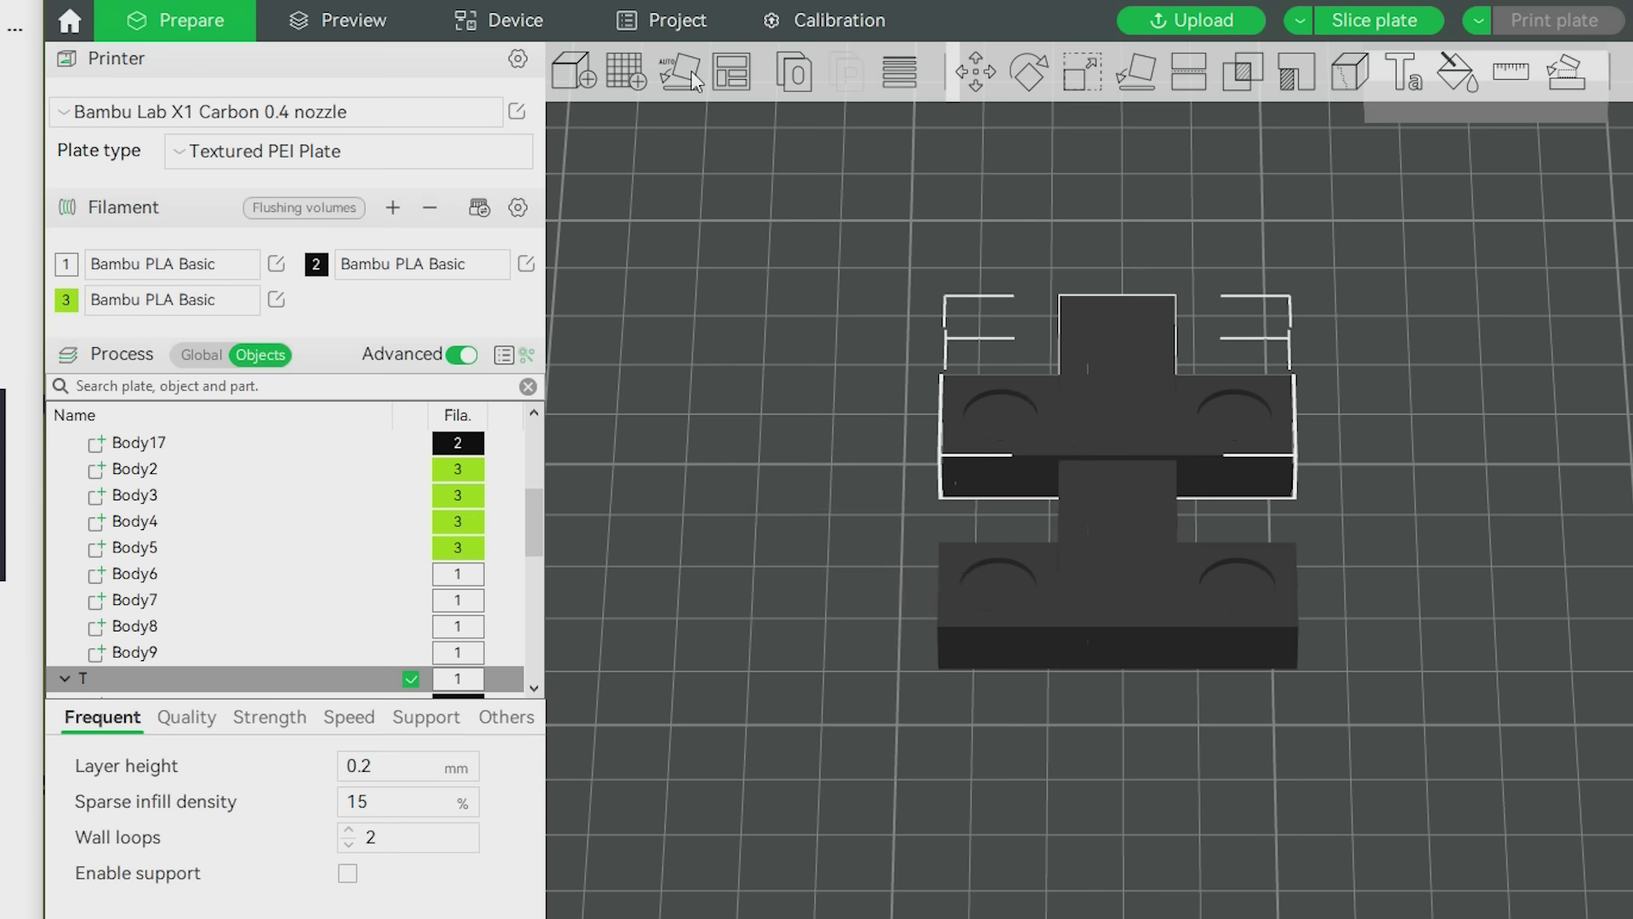
pyautogui.rightClick(731, 73)
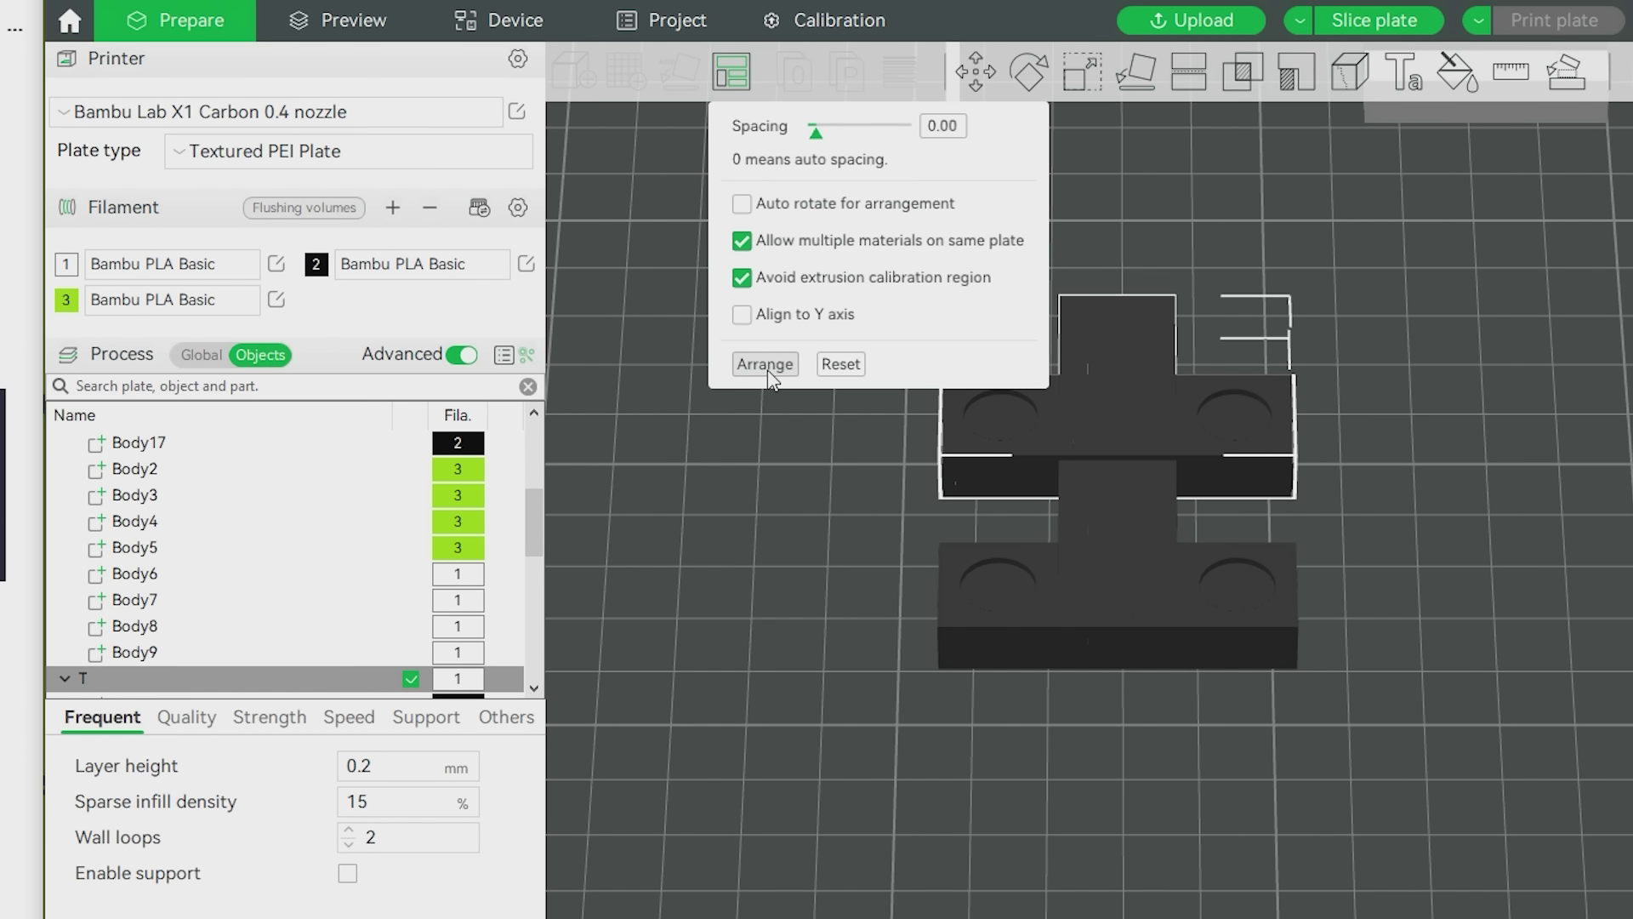
pyautogui.click(767, 364)
pyautogui.click(1462, 578)
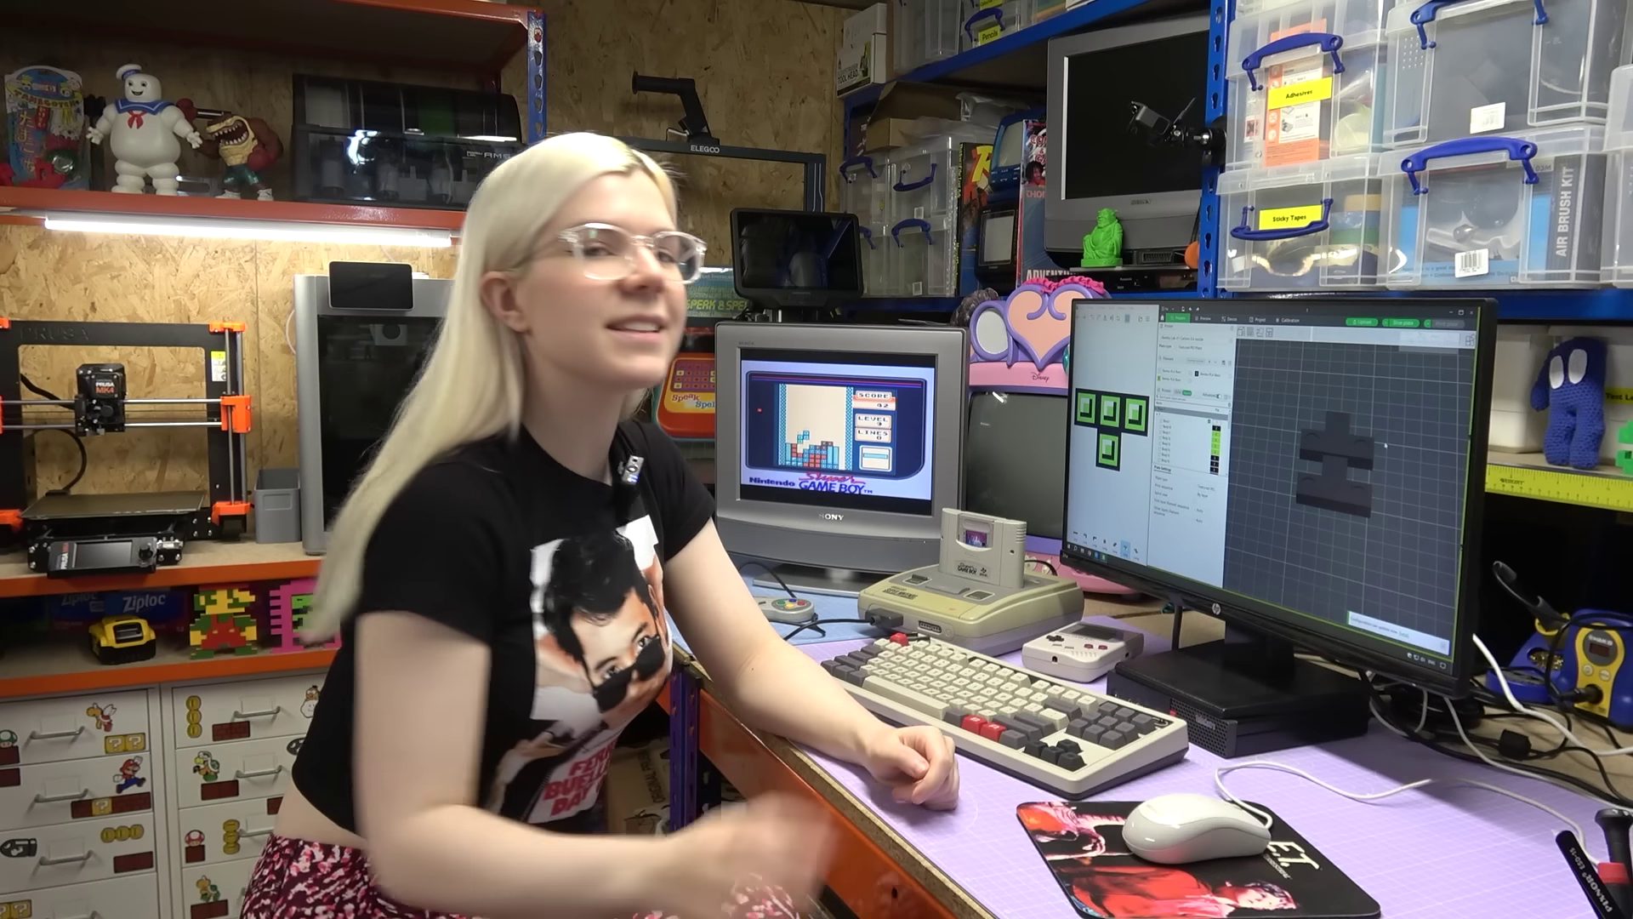